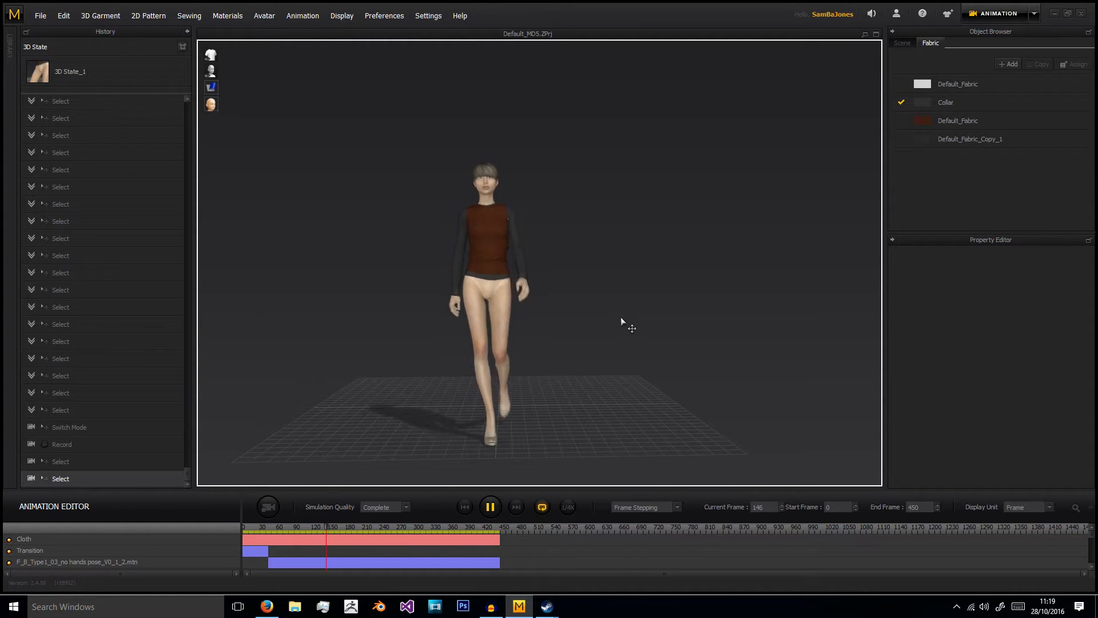
scroll(554, 369, "down", 3)
scroll(545, 395, "up", 4)
scroll(545, 395, "up", 2)
scroll(525, 313, "down", 3)
right_click_drag(548, 313, 572, 320)
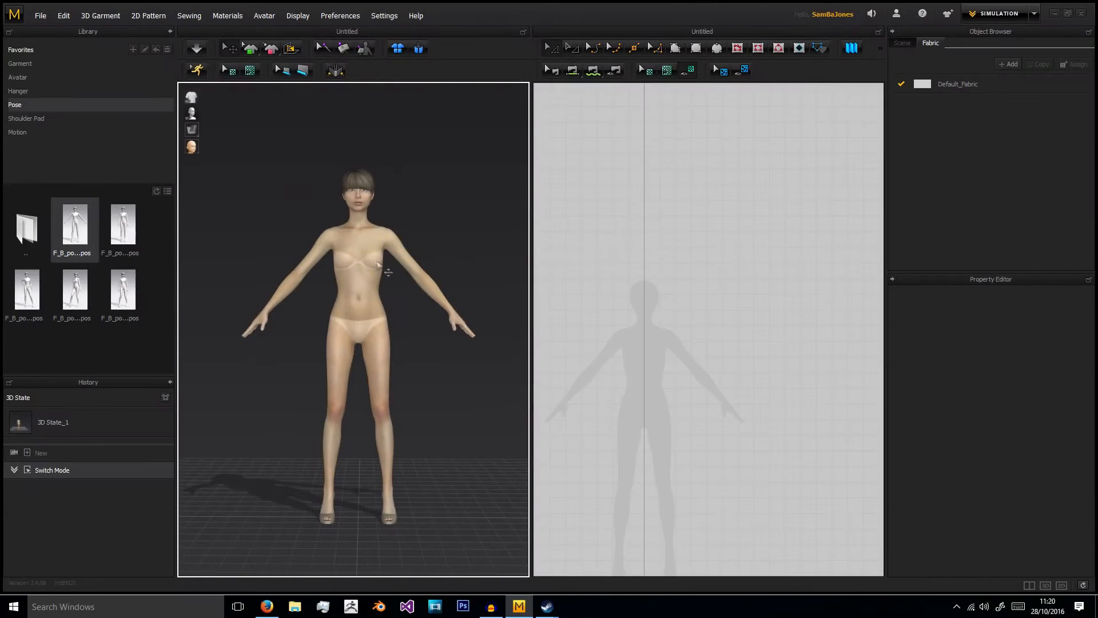
left_click(49, 79)
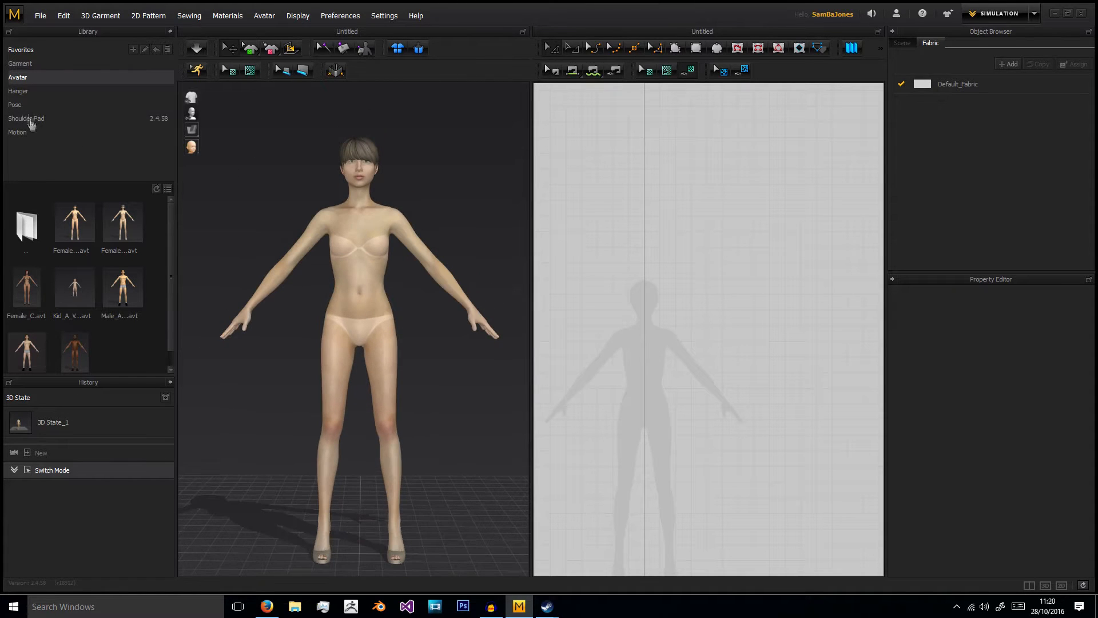
left_click(16, 104)
scroll(369, 240, "up", 5)
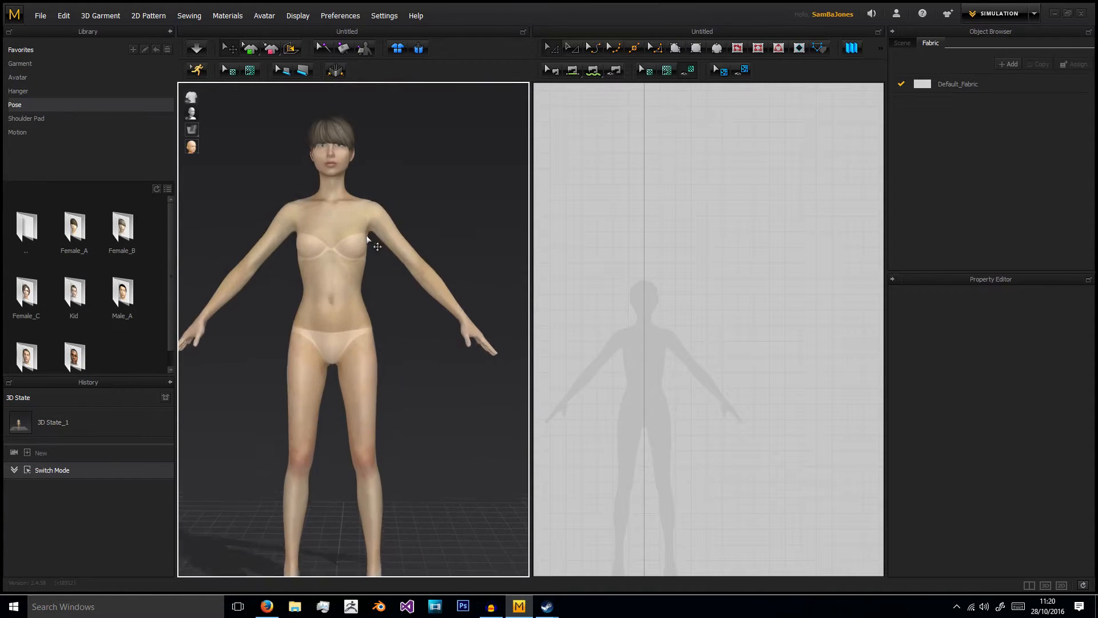
scroll(369, 240, "down", 3)
scroll(633, 277, "up", 3)
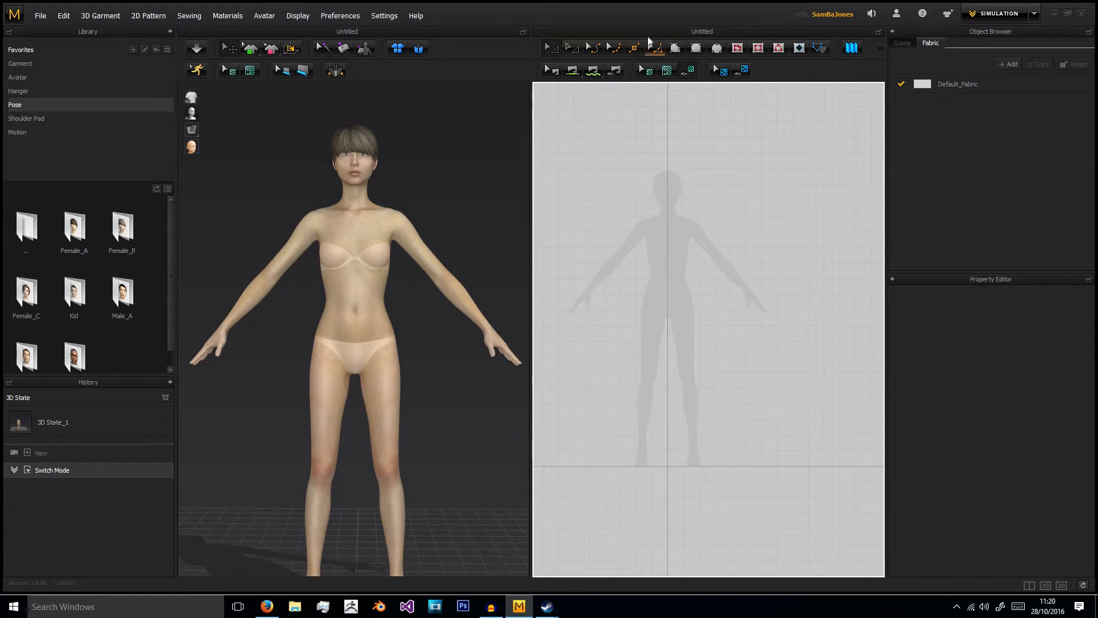
Draw a half front bodice polygon against the centre line, outlining the shoulder, armhole, straight side, hip-level hem and scooped neckline
left_click(677, 51)
scroll(686, 255, "up", 5)
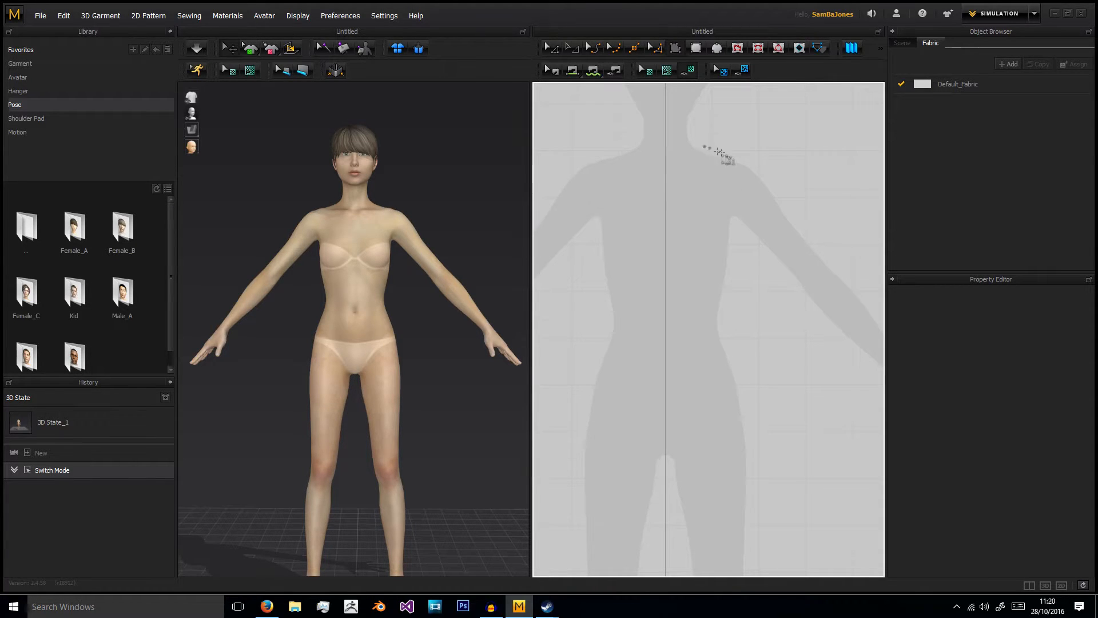
left_click(697, 144)
left_click(726, 155)
left_click(725, 216)
left_click(741, 238)
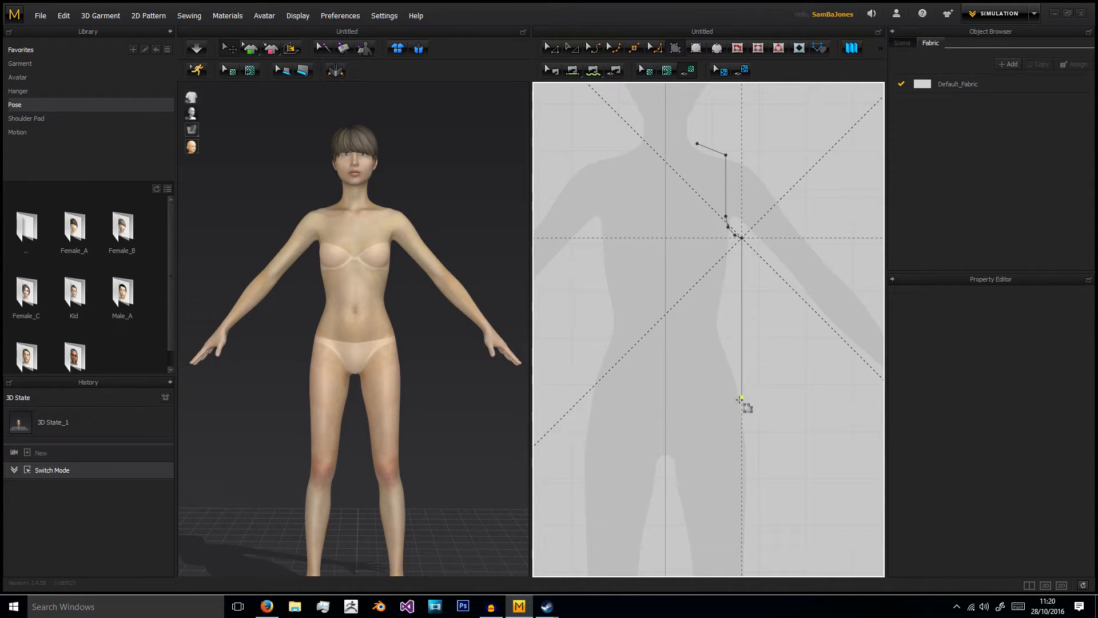
left_click(742, 391)
left_click(666, 391)
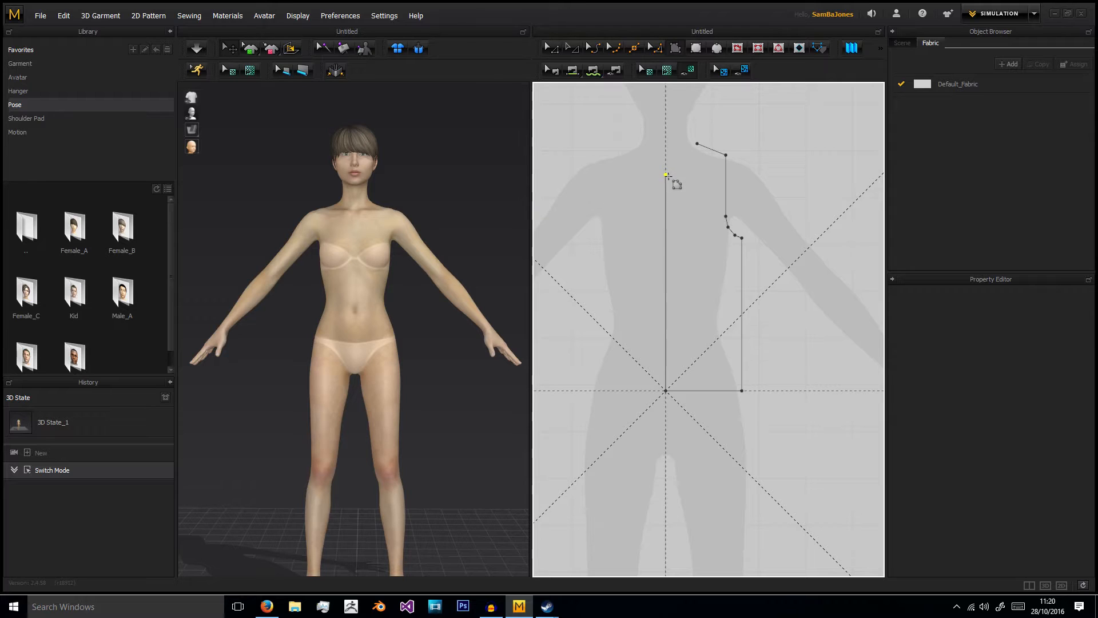
left_click(666, 173)
left_click(677, 169)
left_click(687, 161)
left_click(698, 144)
Convert the intermediate neckline and armhole points of the half bodice to curve points
key("a")
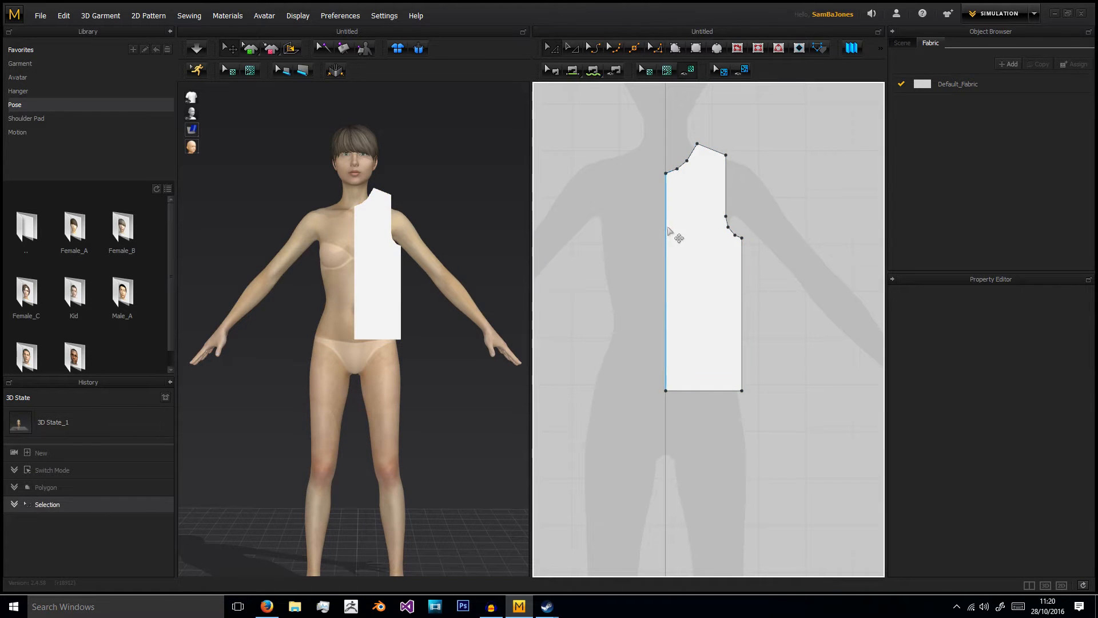
right_click(678, 170)
left_click(689, 176)
right_click(688, 163)
left_click(716, 189)
right_click(727, 216)
left_click(756, 242)
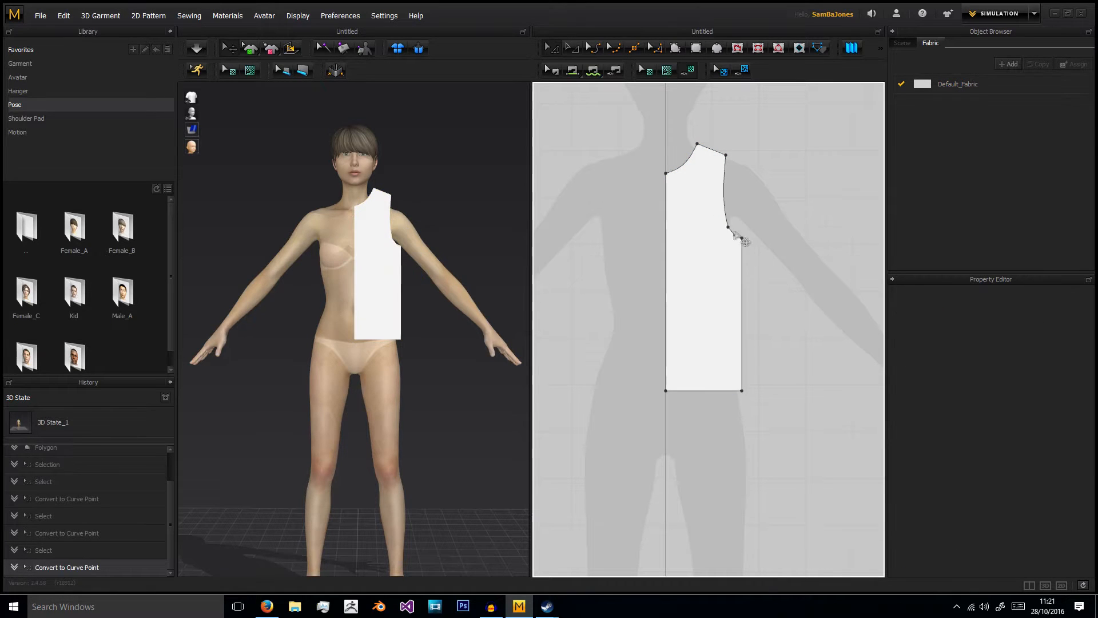
right_click(737, 236)
left_click(745, 252)
right_click(740, 240)
left_click(770, 264)
Unfold the half bodice along its centre line into a full front pattern
right_click(664, 261)
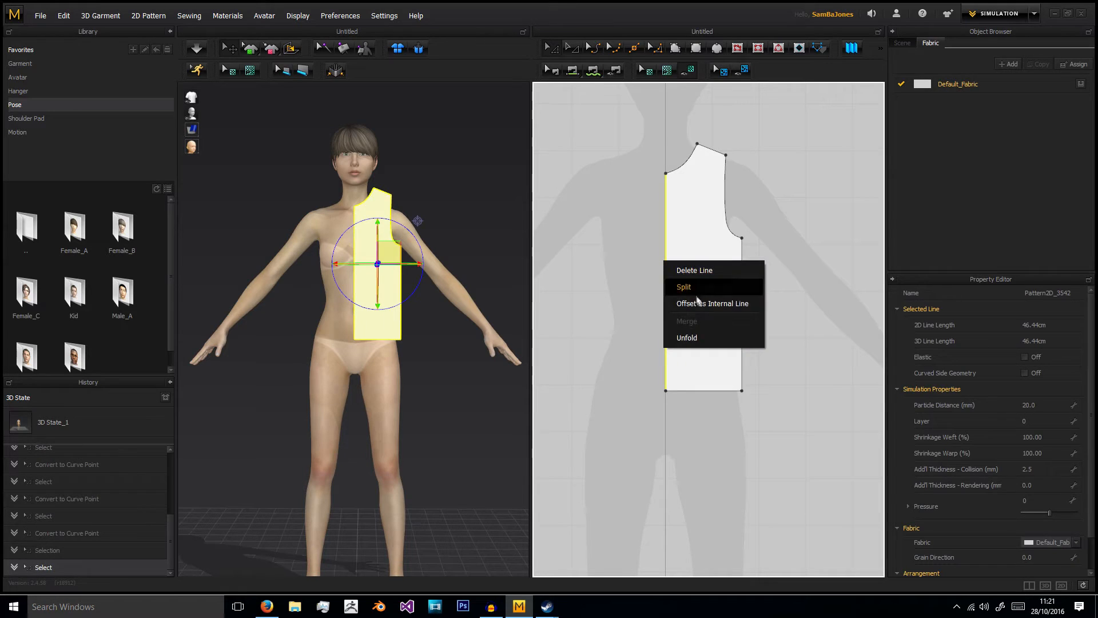
left_click(699, 335)
left_click(660, 143)
Convert the centre neckline point to a curve point and delete the centre hem point
right_click(666, 172)
left_click(687, 198)
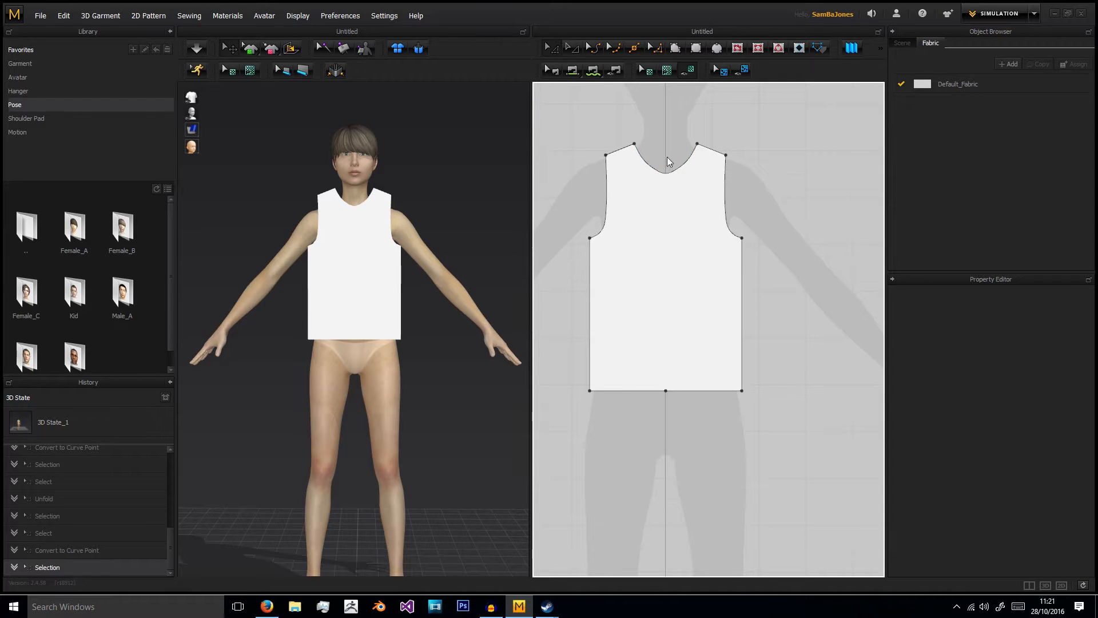
left_click(666, 390)
key("Delete")
Move the front bodice in 3D closer to the avatar's chest
right_click_drag(400, 224, 449, 269)
left_click(414, 275)
left_click_drag(448, 268, 426, 268)
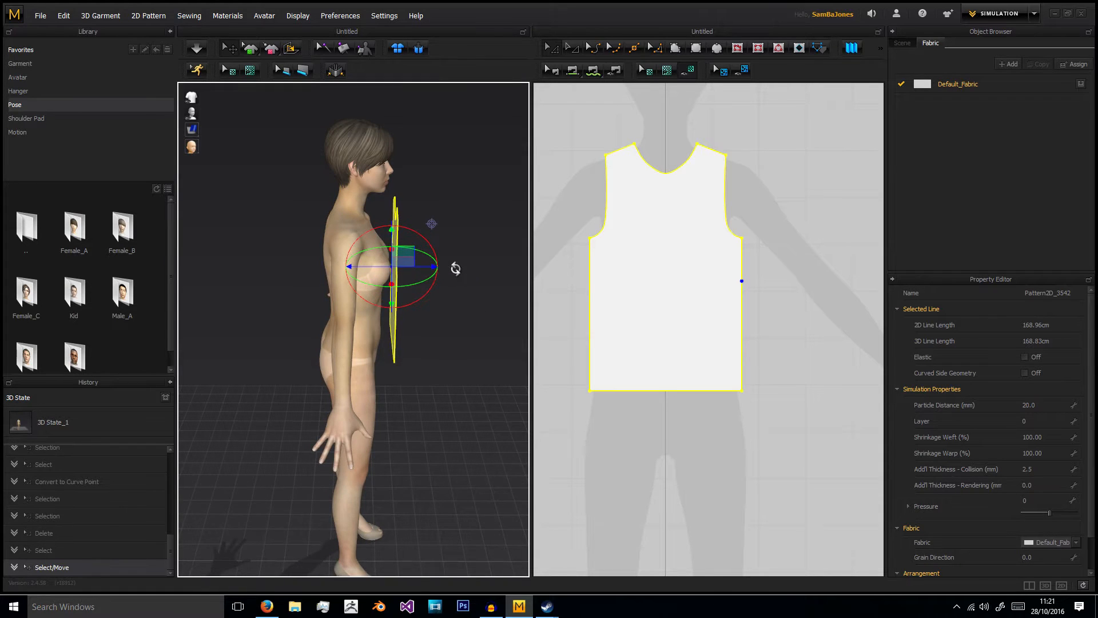
right_click_drag(455, 269, 388, 236)
left_click(425, 204)
mouse_move(426, 204)
right_mouse_down()
mouse_move(375, 200)
mouse_move(429, 204)
right_mouse_up()
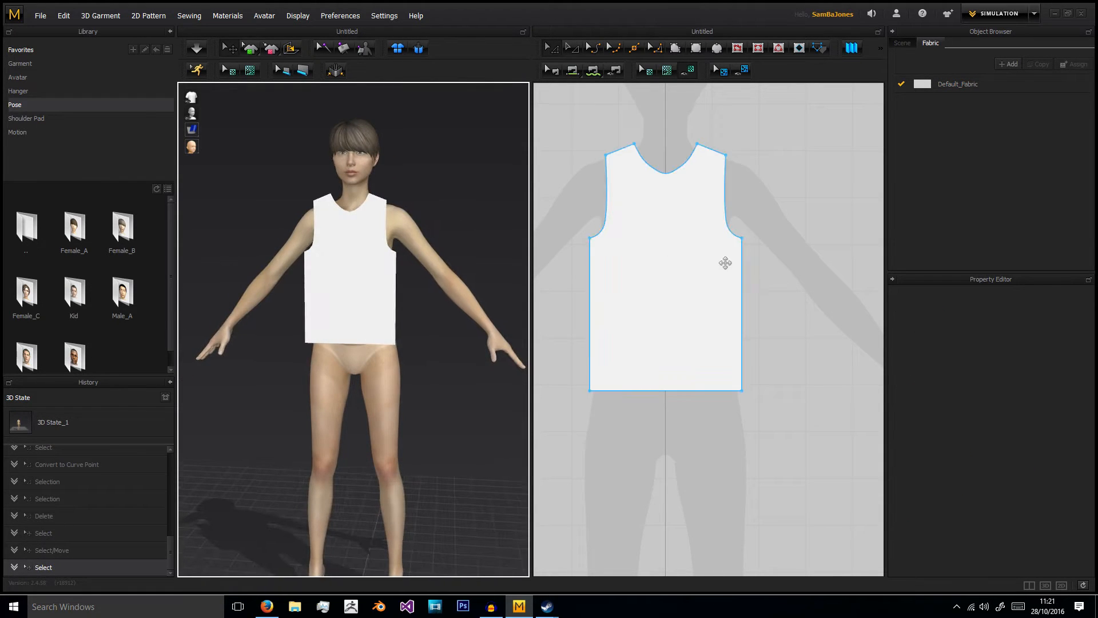
Duplicate the front bodice in place as a back piece and move the copy behind the avatar in 3D
left_click(707, 263)
scroll(672, 289, "down", 3)
key("ctrl+c")
key("ctrl+v")
left_click(669, 274)
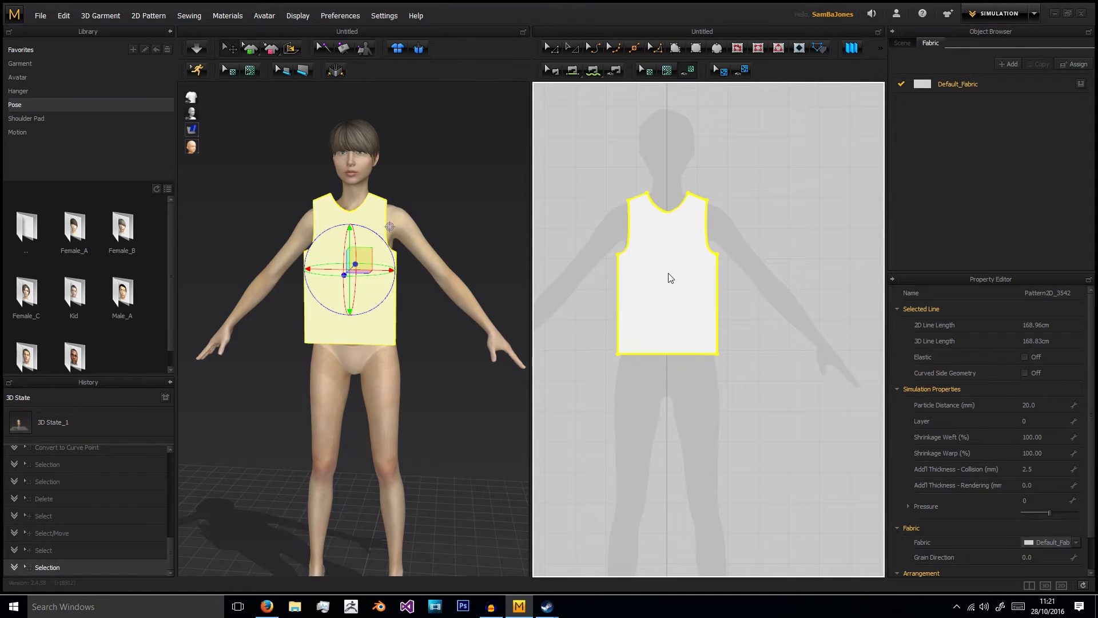
right_click_drag(473, 282, 436, 302)
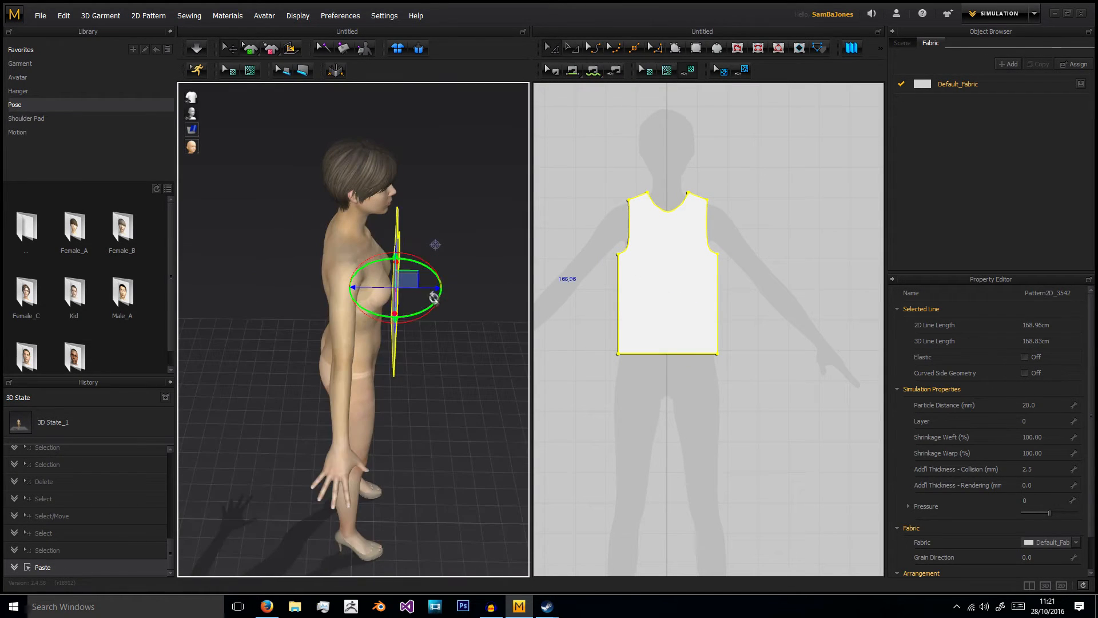
left_click_drag(382, 287, 295, 290)
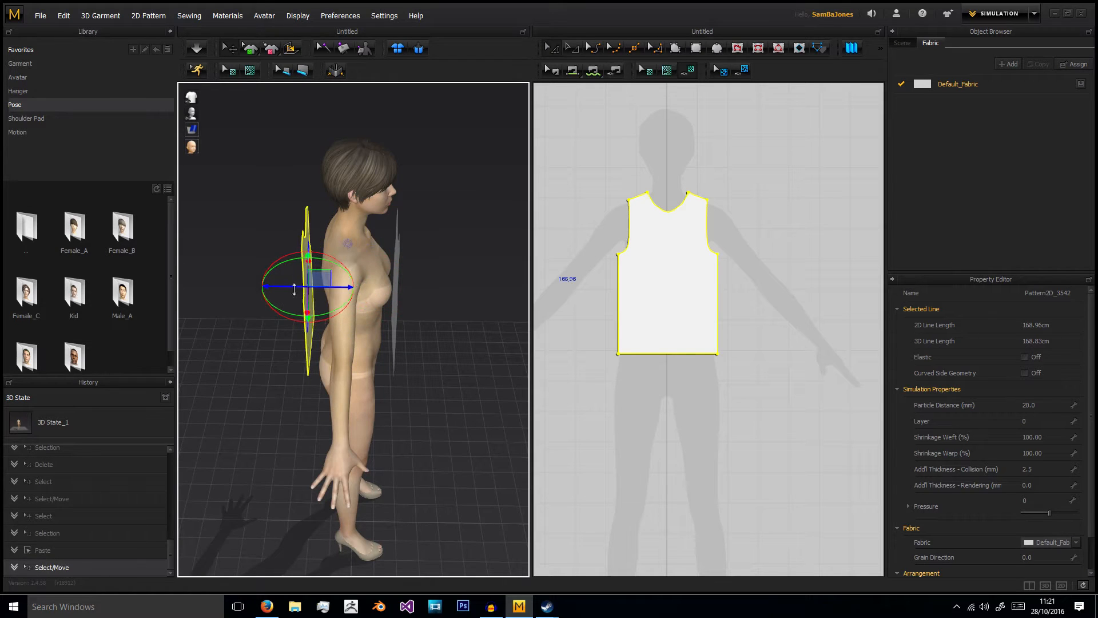
Flip the back bodice horizontally and place its 2D pattern beside the front pattern, clear of the avatar silhouette
right_click(300, 289)
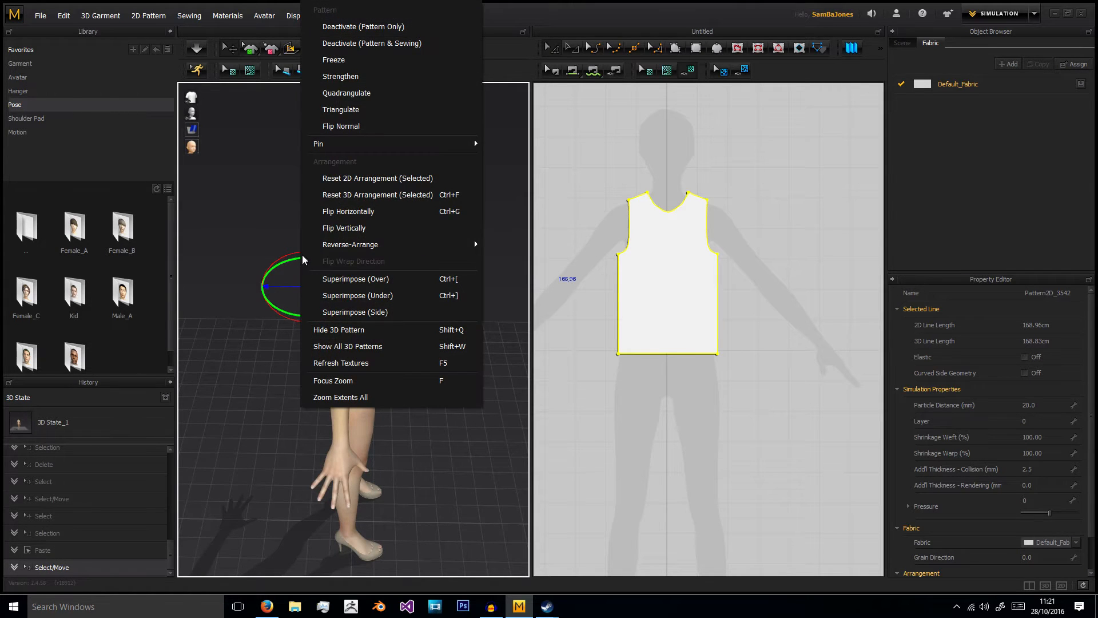
left_click(328, 213)
right_click_drag(337, 229, 471, 268)
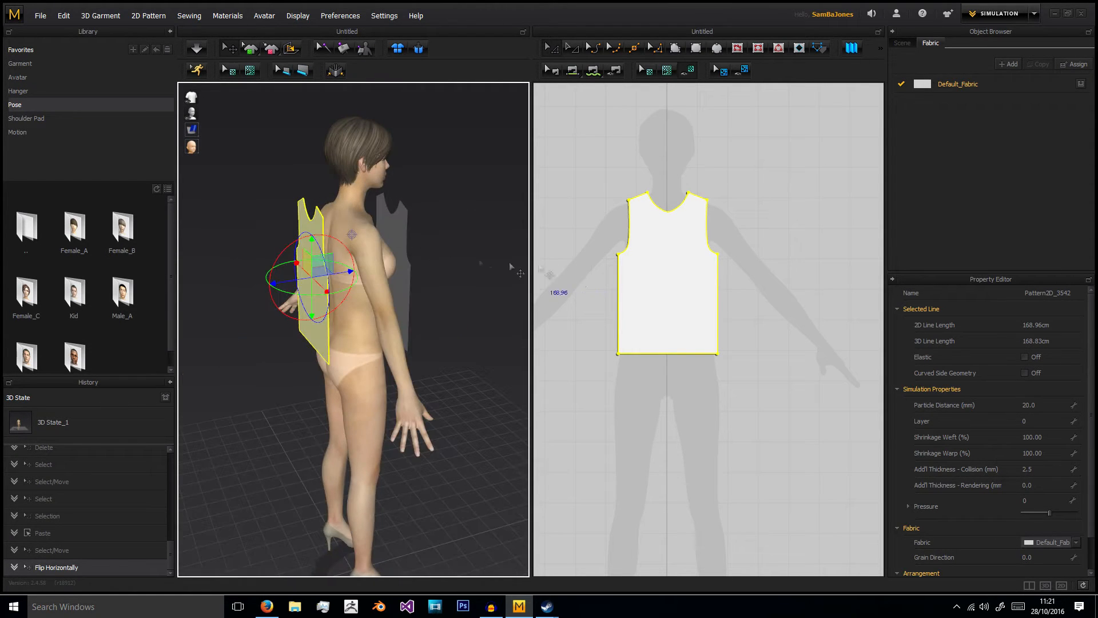
scroll(645, 281, "down", 3)
left_click_drag(650, 294, 779, 297)
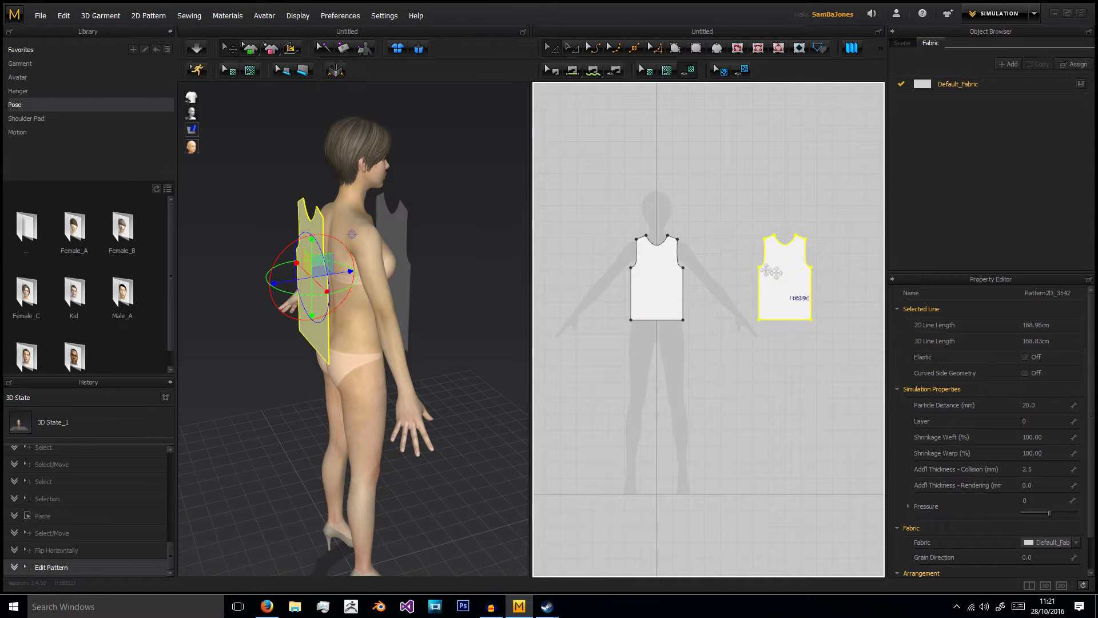
left_click(417, 201)
right_click_drag(423, 203, 481, 175)
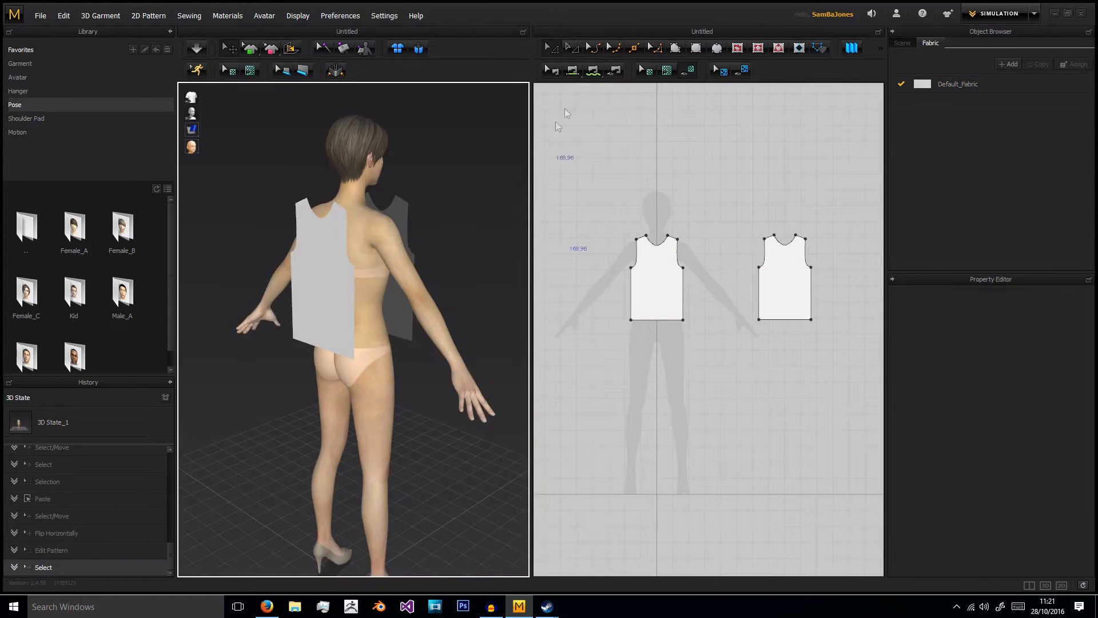
Join the front and back bodice along both side seams and both shoulder seams with segment sewing
left_click(572, 72)
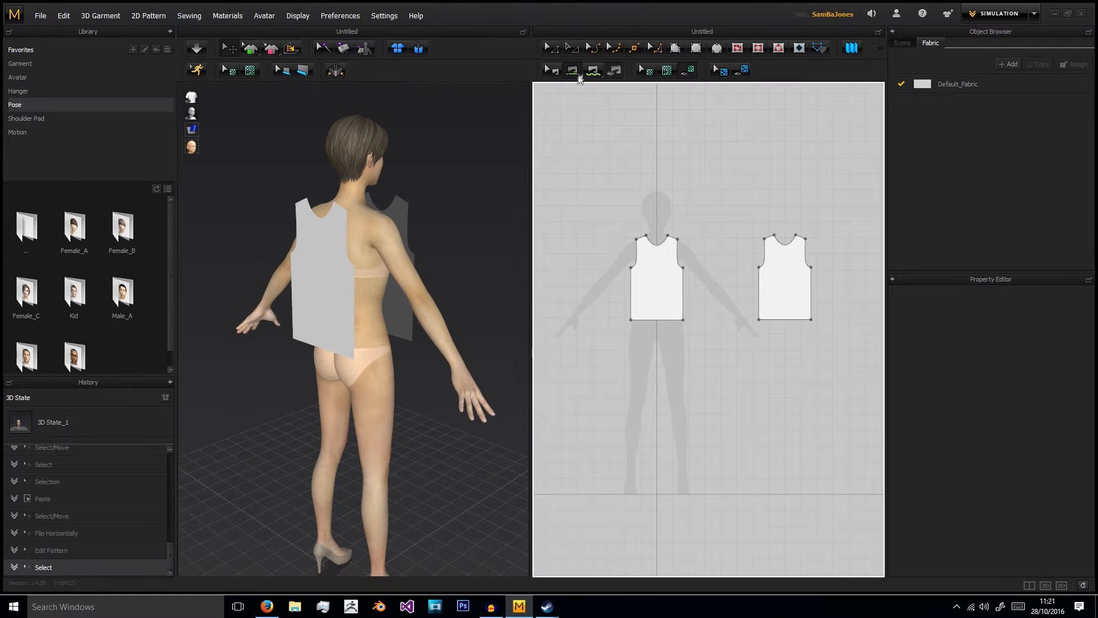
left_click(683, 286)
left_click(759, 286)
left_click(810, 286)
left_click(631, 290)
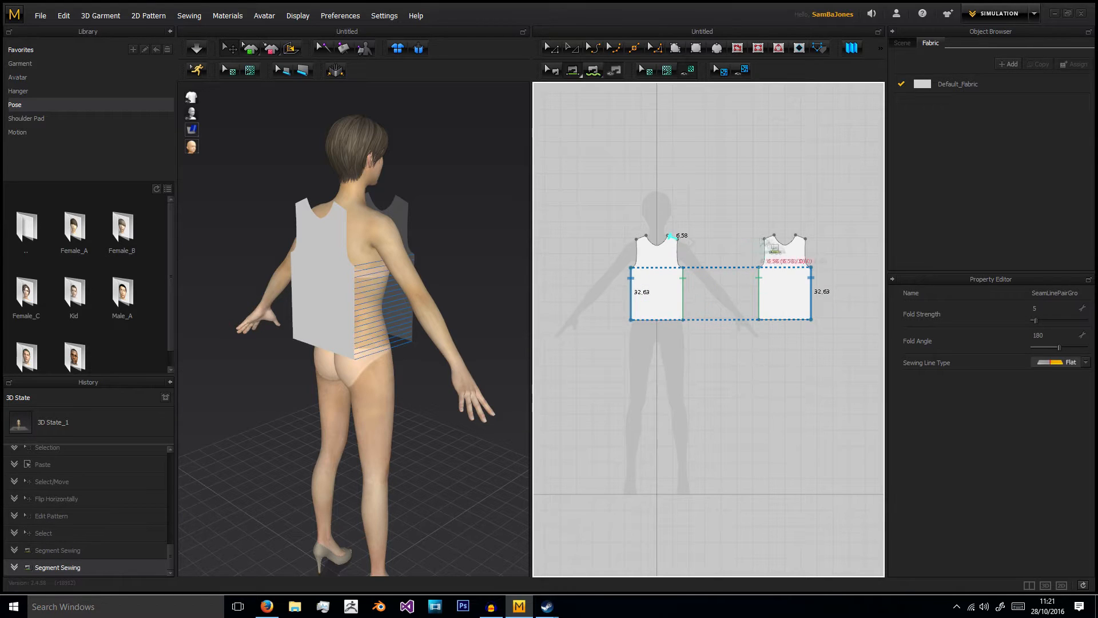
left_click(769, 239)
left_click(645, 236)
Simulate the sewn bodice so it drapes on the avatar
left_click(197, 49)
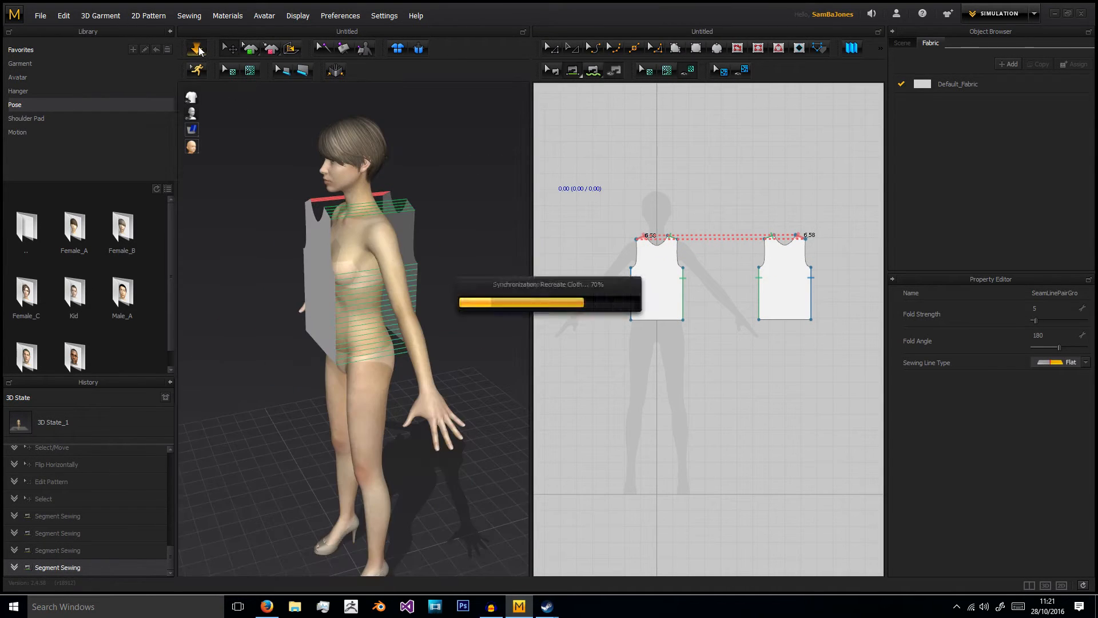
right_click_drag(424, 203, 506, 98)
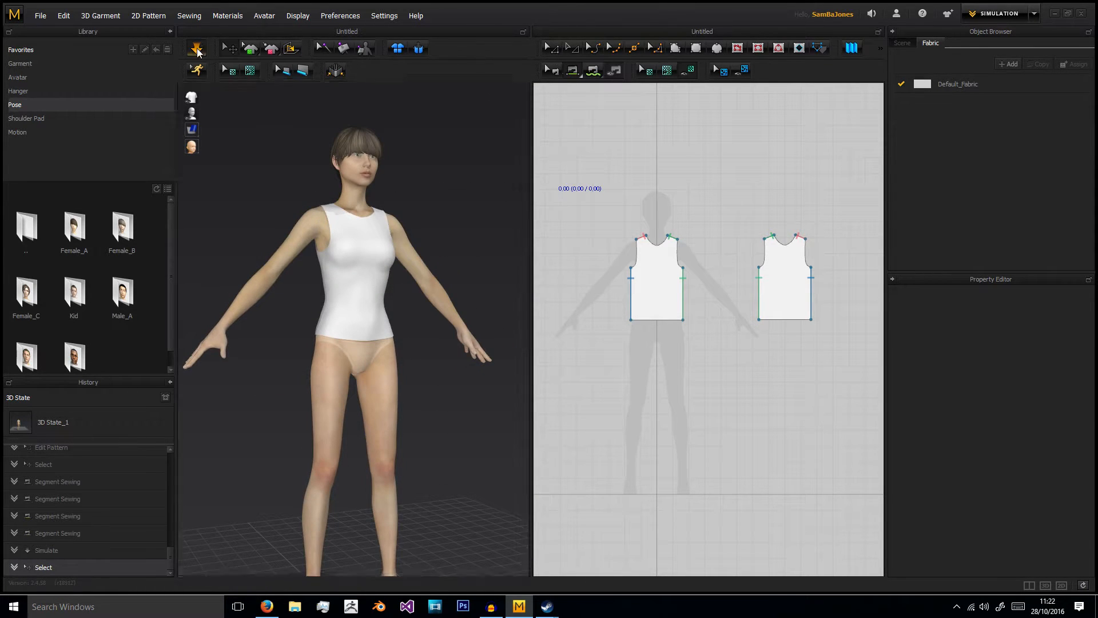
right_click(626, 243)
Check the front hem's length and create a rectangular hem band 32.51 cm wide and 5 cm high at that hem
left_click(550, 50)
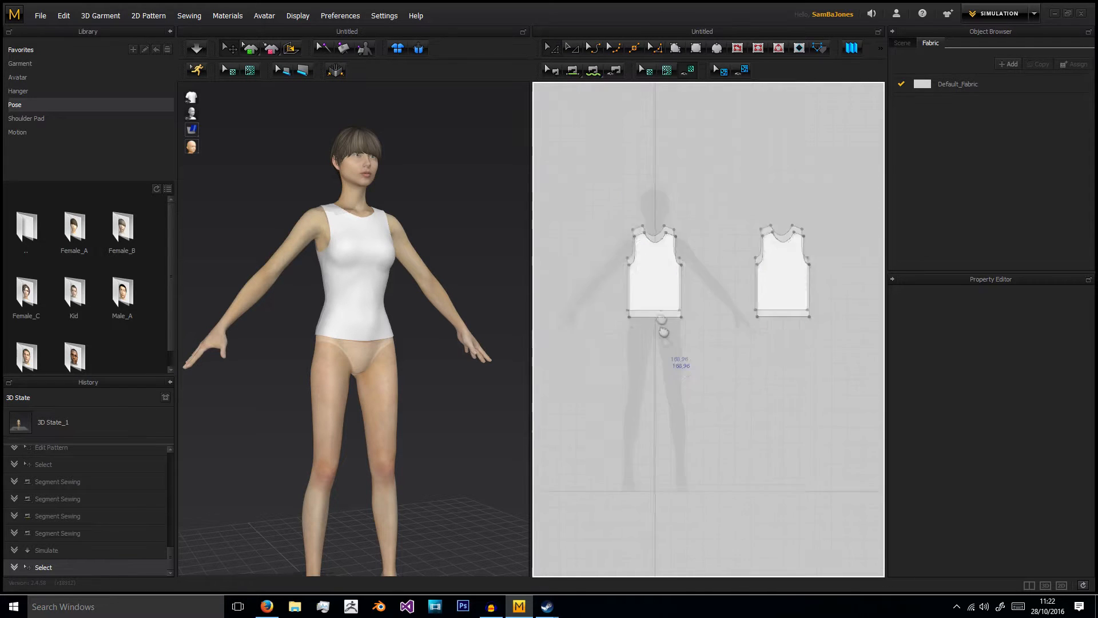
scroll(647, 277, "up", 6)
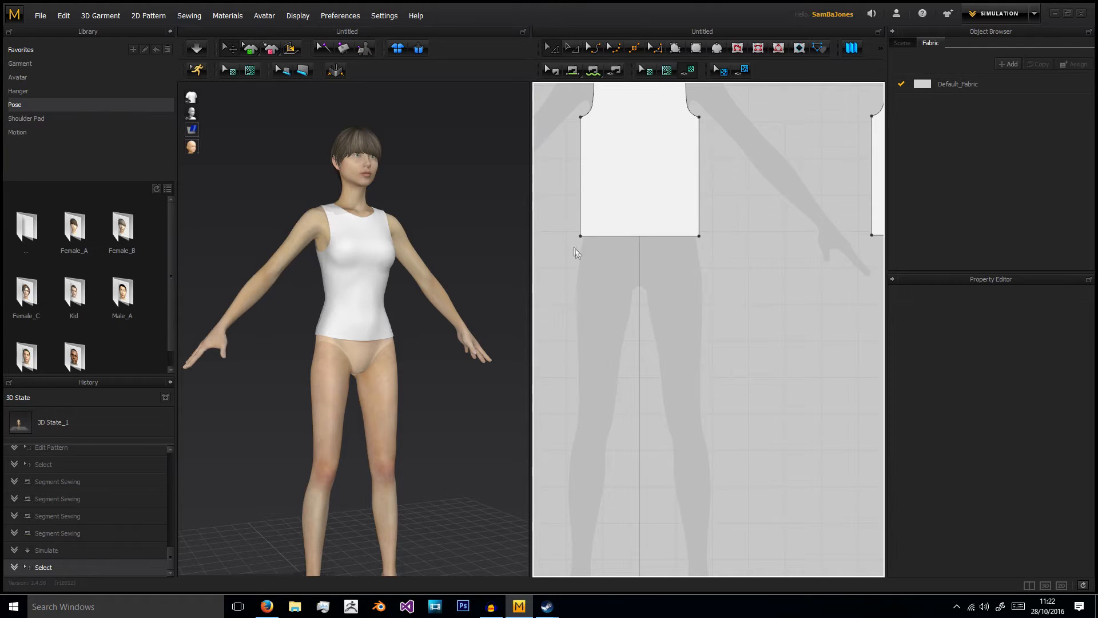
scroll(433, 319, "up", 5)
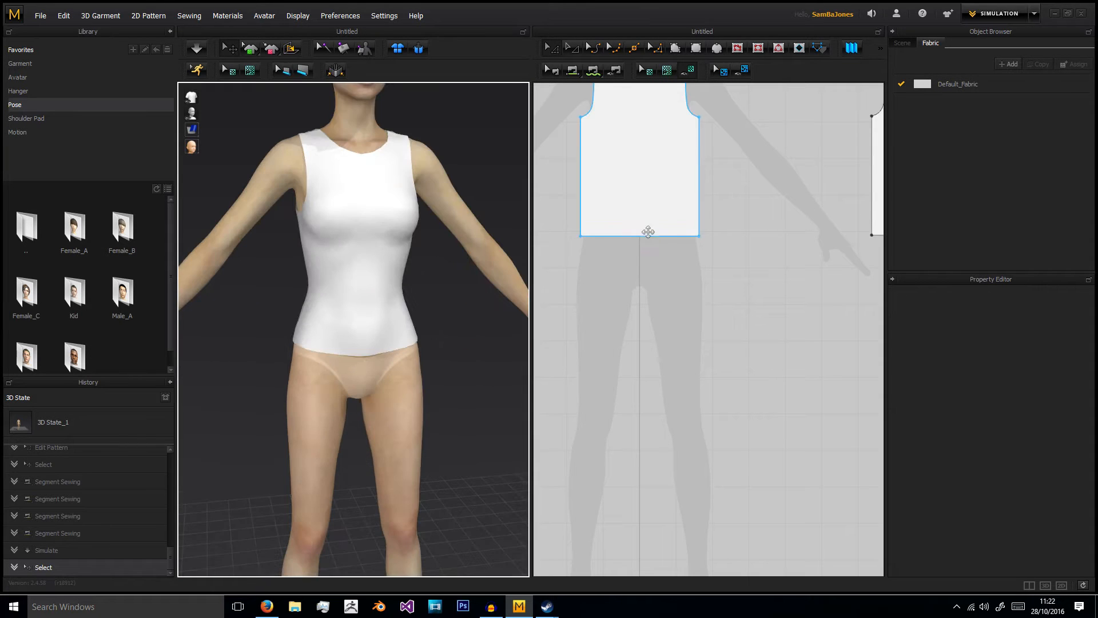
left_click(647, 229)
left_click(642, 235)
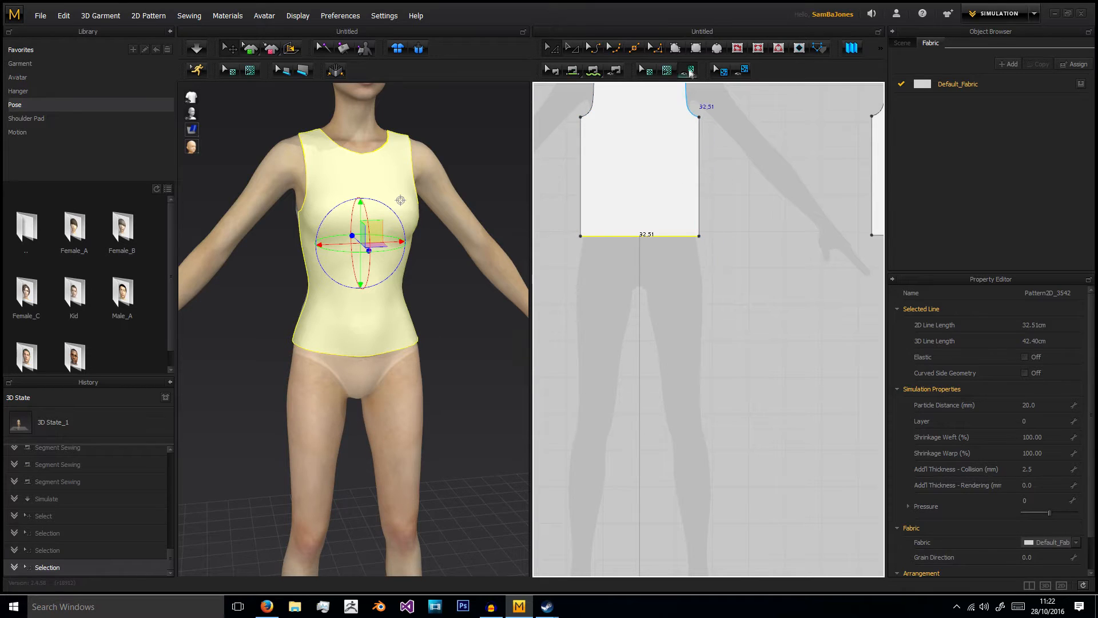
left_click(693, 52)
left_click(639, 246)
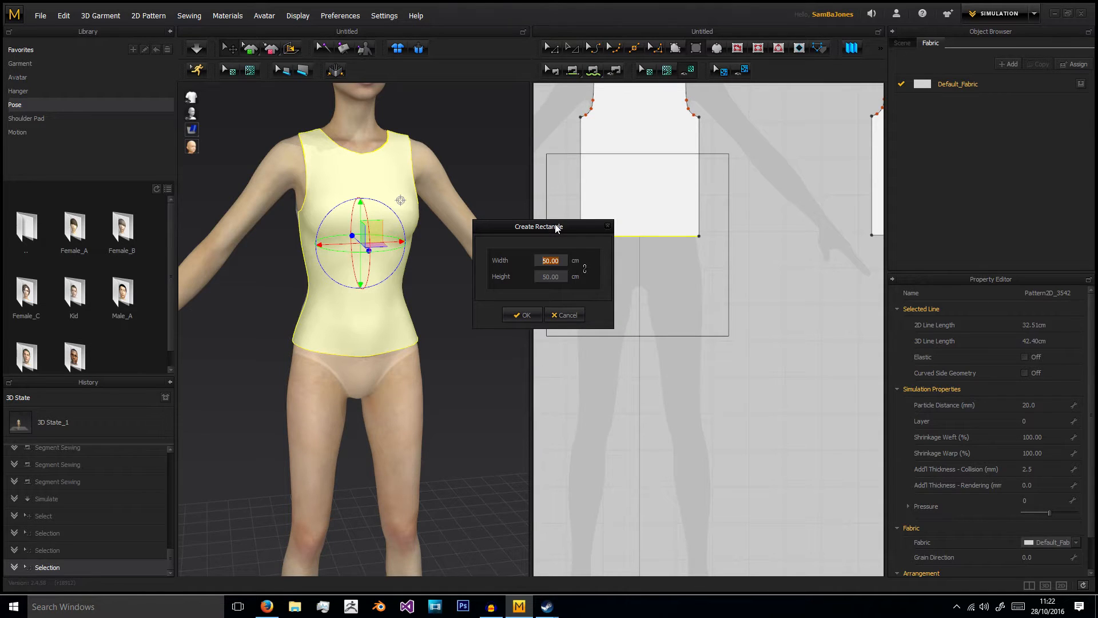
type("32.51")
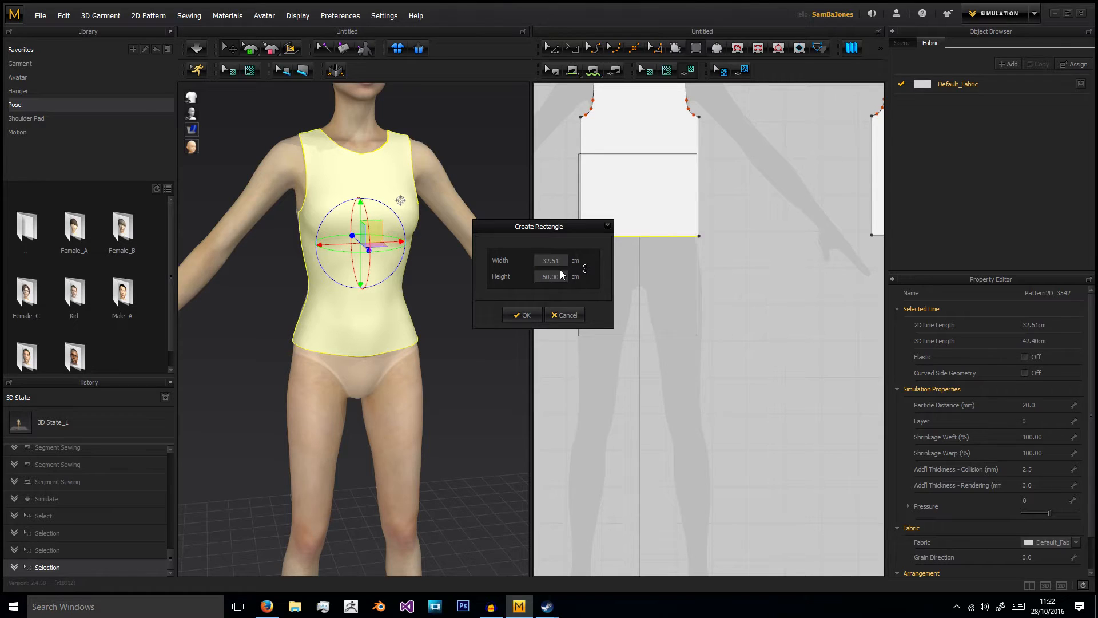
type("5")
left_click(522, 314)
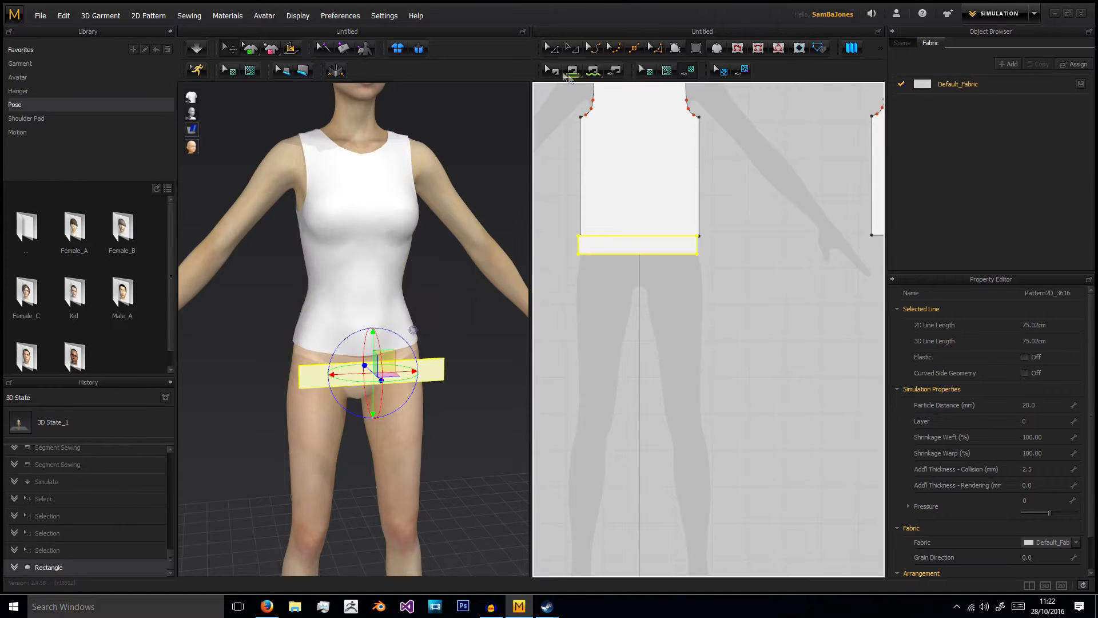
Align the hem band's 2D pattern just below the front bodice's hem
left_click_drag(639, 247, 638, 252)
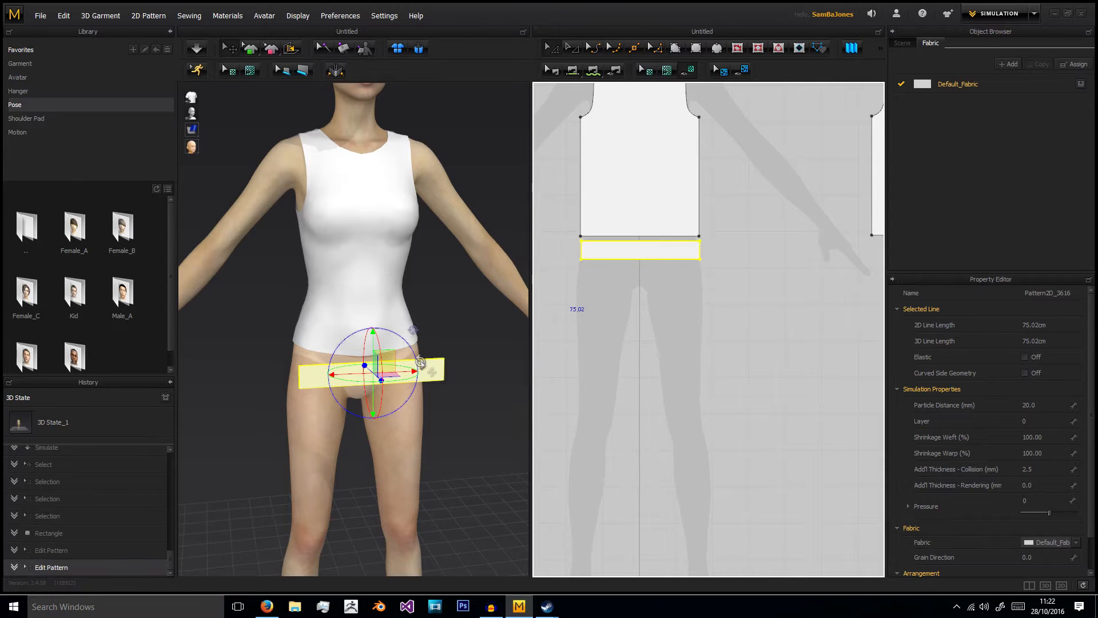
right_click_drag(420, 362, 400, 377)
left_click_drag(646, 252, 640, 250)
Duplicate the hem band and move the copy behind the avatar's hips in 3D
left_click(640, 251)
right_click_drag(400, 358, 439, 360)
left_click_drag(435, 358, 327, 364)
right_click_drag(327, 365, 304, 369)
Flip the back hem band horizontally and place its 2D pattern just below the back bodice's hem
right_click(295, 371)
left_click(375, 225)
scroll(609, 261, "down", 4)
left_click_drag(615, 253, 769, 253)
left_click(749, 275)
scroll(759, 253, "down", 4)
scroll(761, 259, "up", 5)
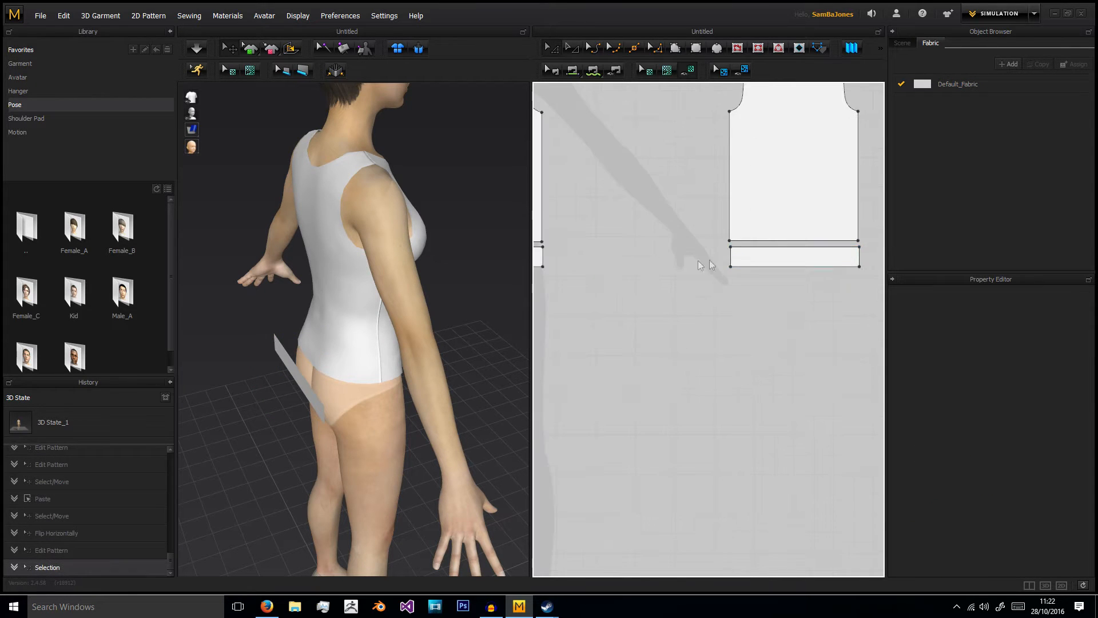
Sew the hem bands to the front and back bodice hems and join the two bands at their side edges
scroll(743, 255, "down", 4)
left_click(635, 243)
left_click(766, 244)
left_click(775, 248)
left_click(664, 251)
left_click(829, 250)
left_click(593, 252)
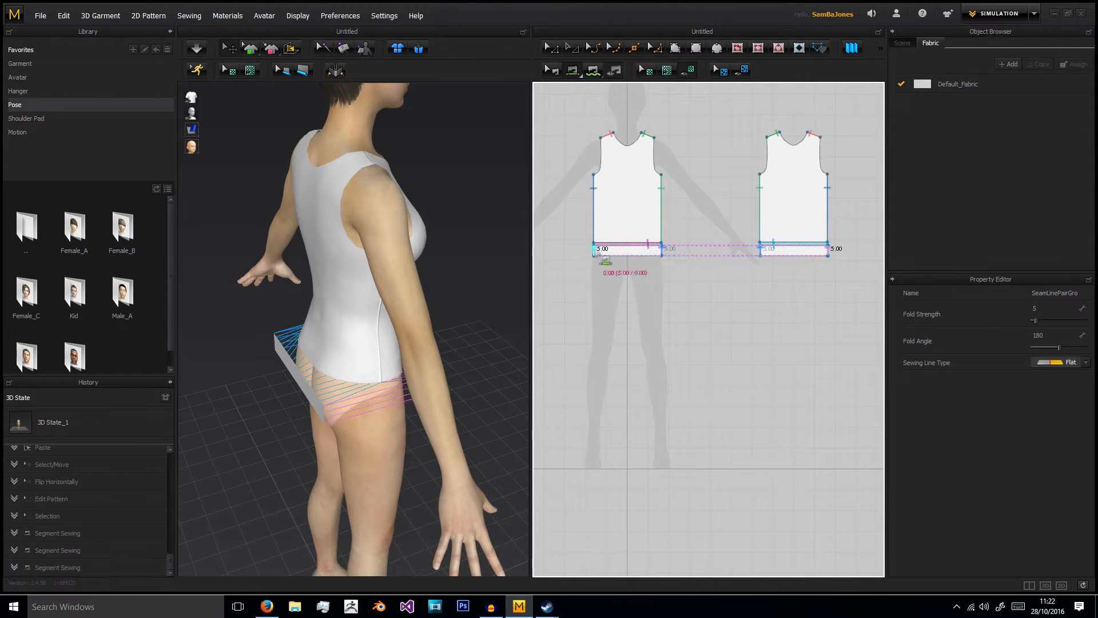
Simulate the garment so the sewn hem bands drape on the avatar, and check the fit from the front
key("8")
left_click(196, 48)
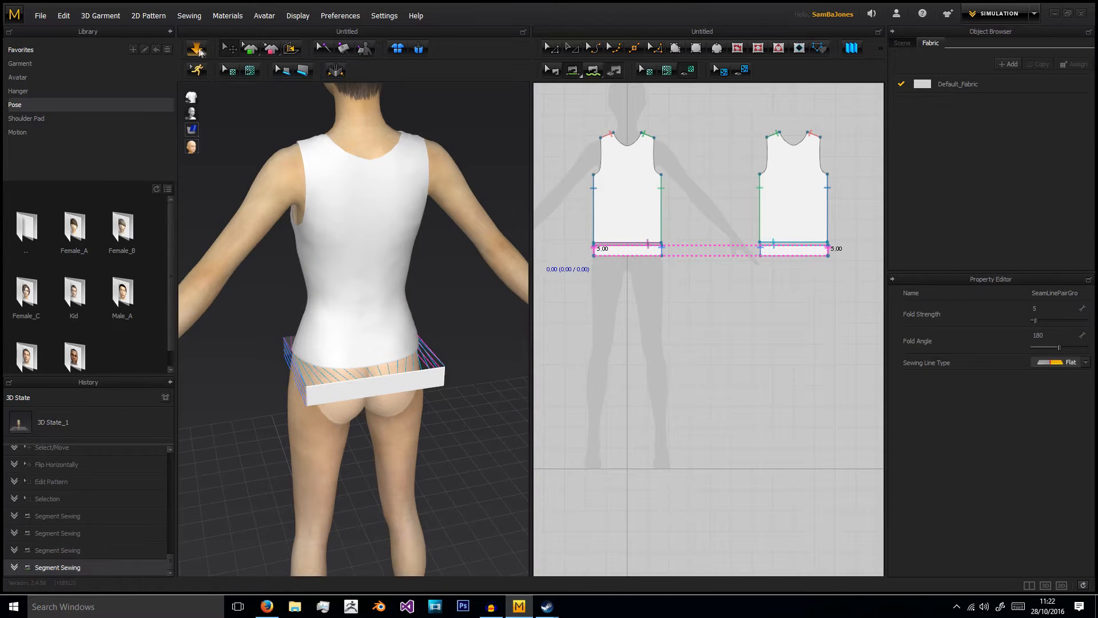
right_click_drag(442, 324, 389, 333)
scroll(389, 333, "up", 3)
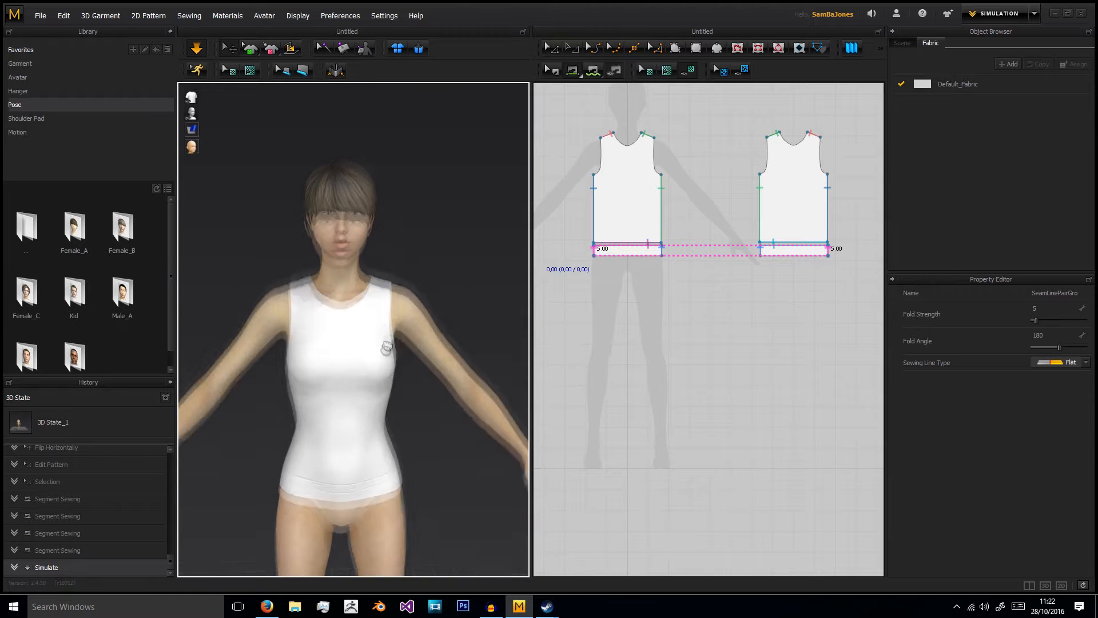
middle_click_drag(377, 336, 375, 284)
right_click_drag(362, 286, 316, 277)
Check the 2D length of the front bodice's neckline curve
middle_click_drag(640, 232, 634, 305)
left_click(551, 47)
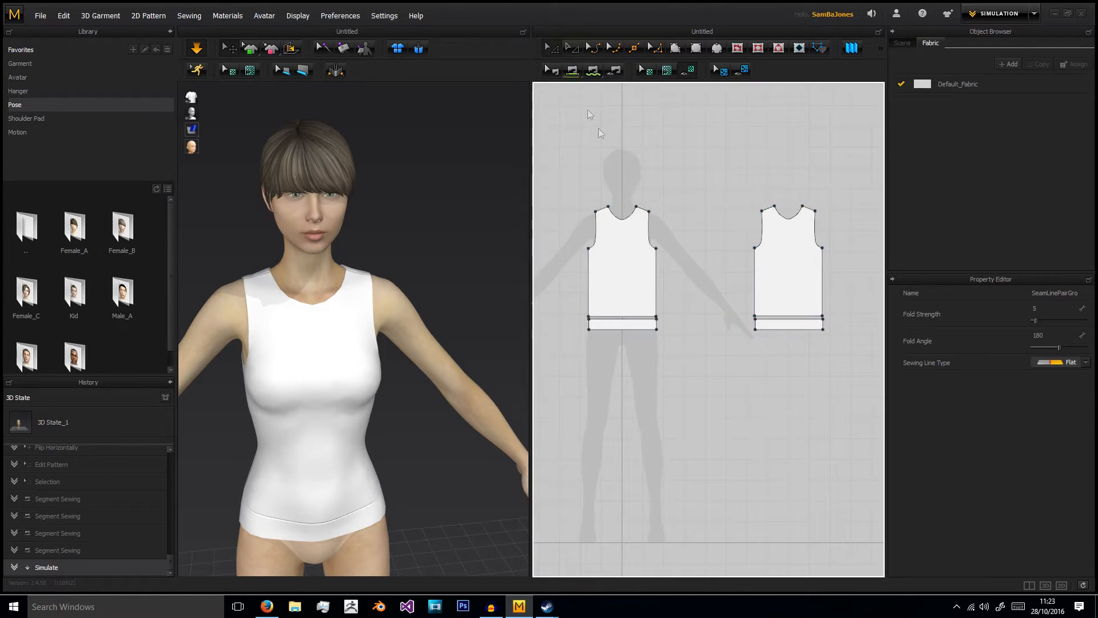
scroll(629, 186, "up", 4)
left_click(621, 260)
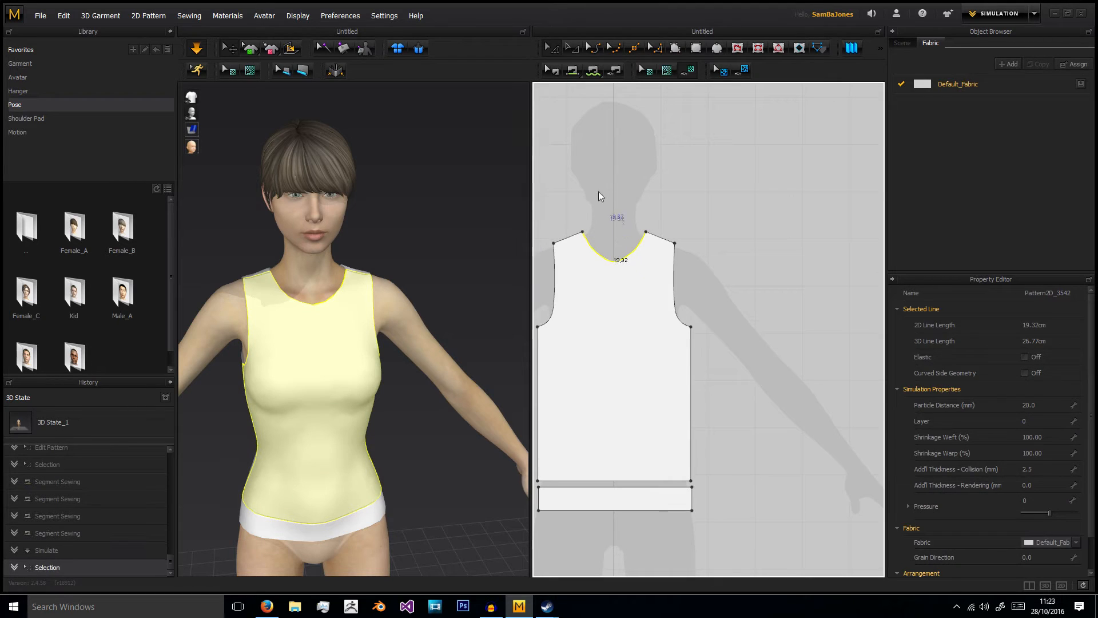
left_click(620, 261)
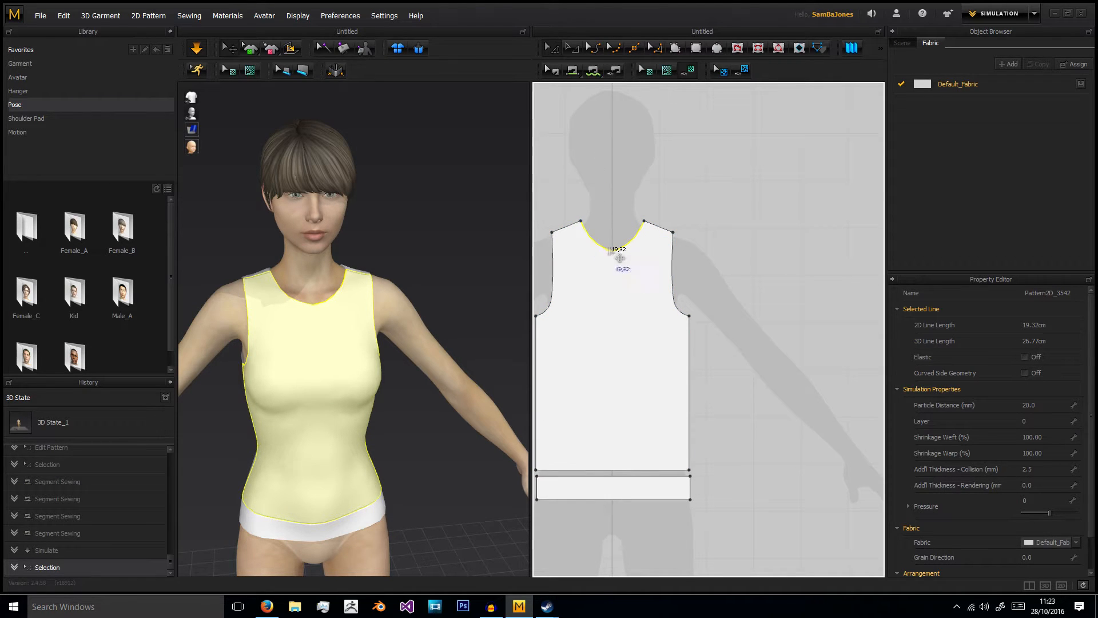
left_click(621, 197)
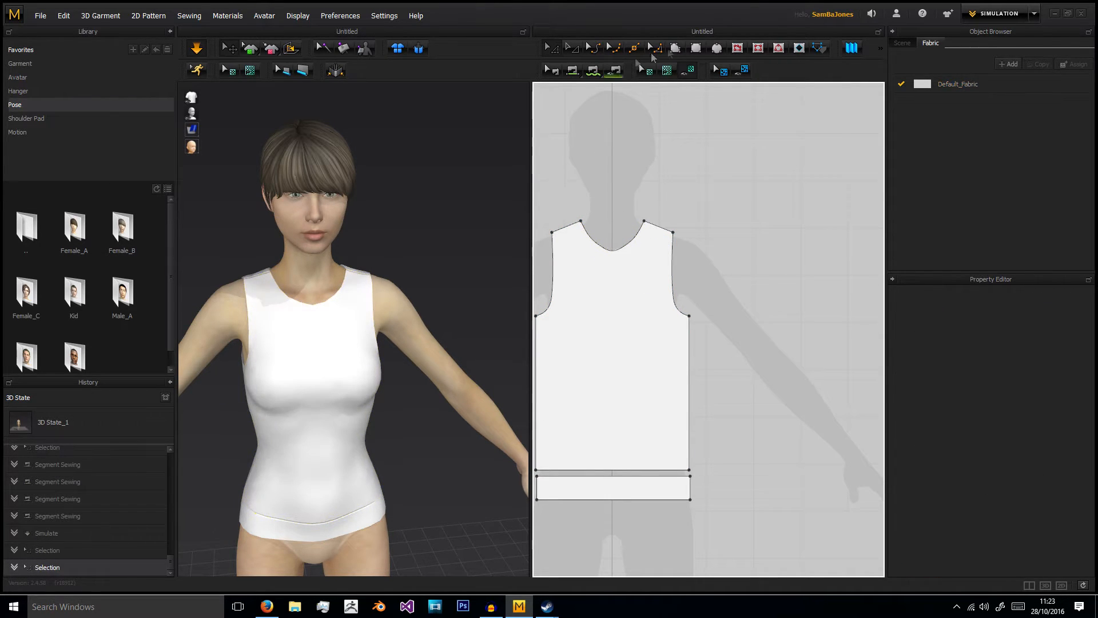
Create a 19.32 cm wide by 2 cm high rectangular collar strip just above the front bodice's neckline
left_click(696, 48)
middle_click_drag(611, 202, 617, 182)
left_click(622, 177)
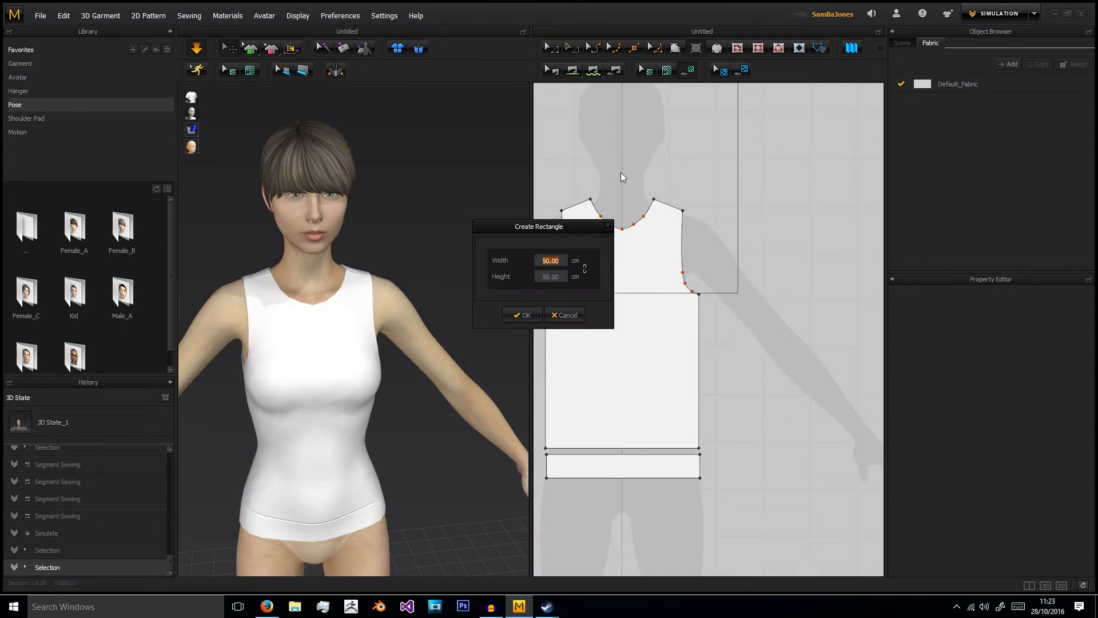
type("19.32")
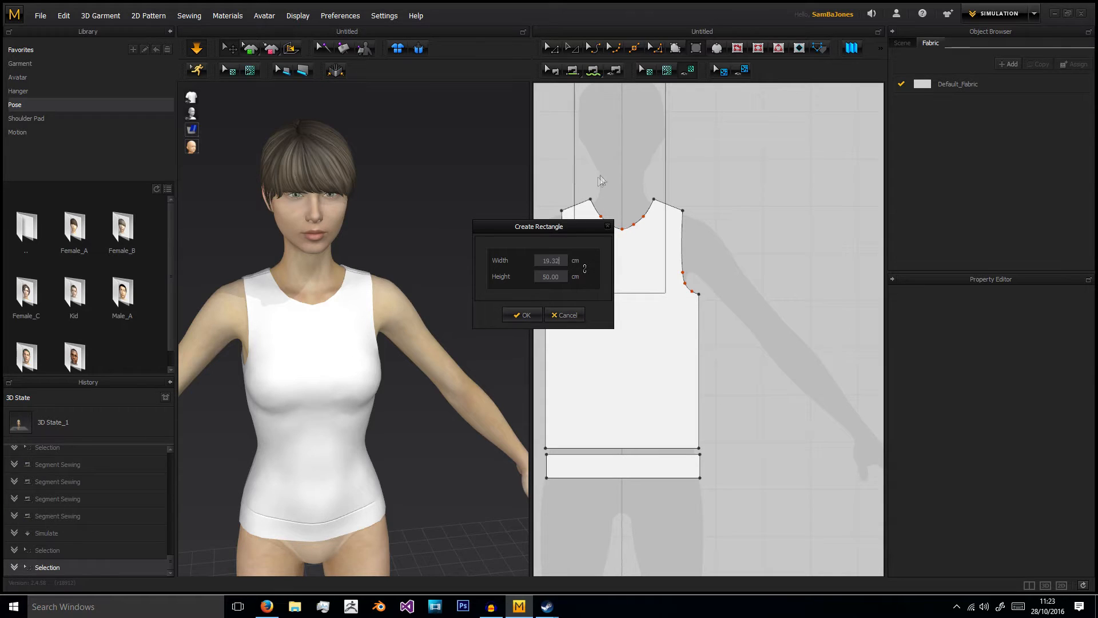
type("2")
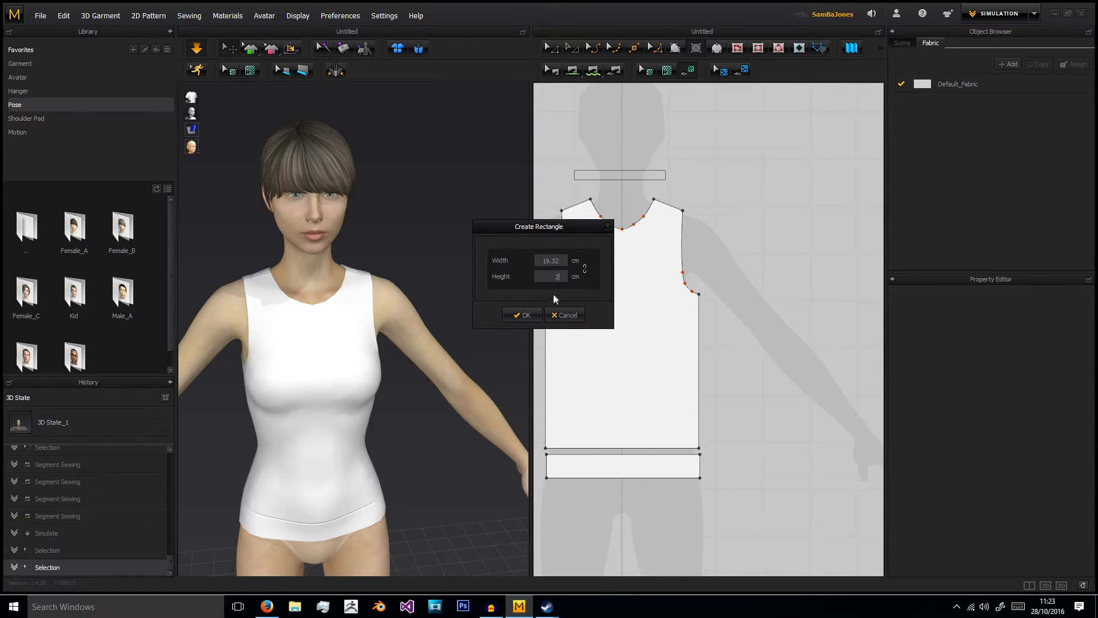
left_click(522, 314)
left_click(555, 50)
Lower the front collar strip's upper edge to reduce the strip's height to 1.5 cm
right_click_drag(392, 245, 467, 245)
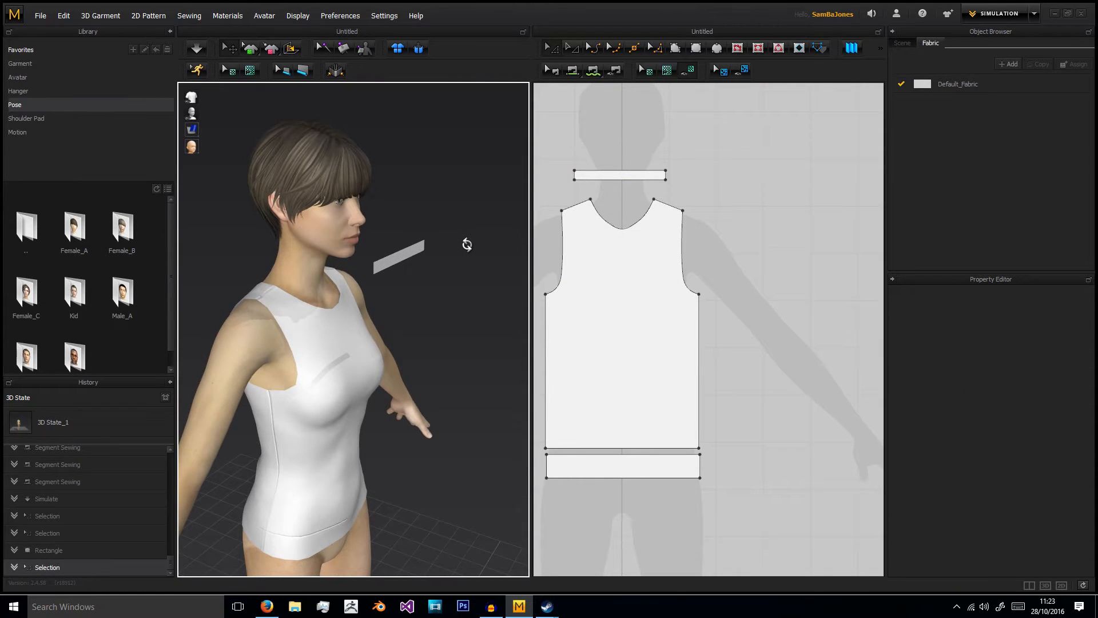
left_click(623, 171)
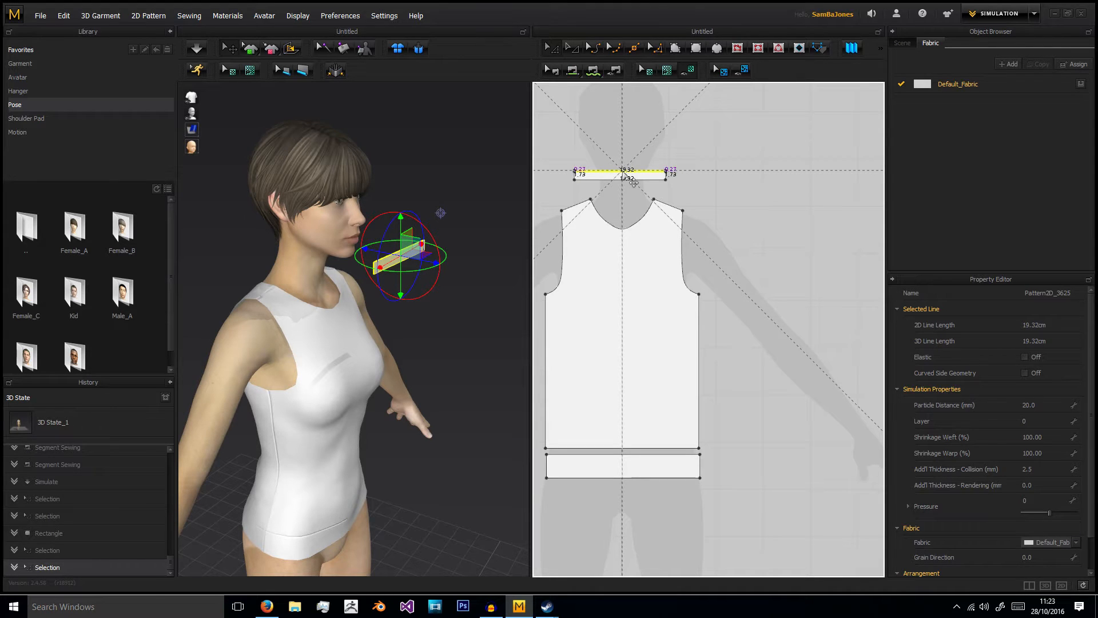
right_click_drag(633, 183, 623, 171)
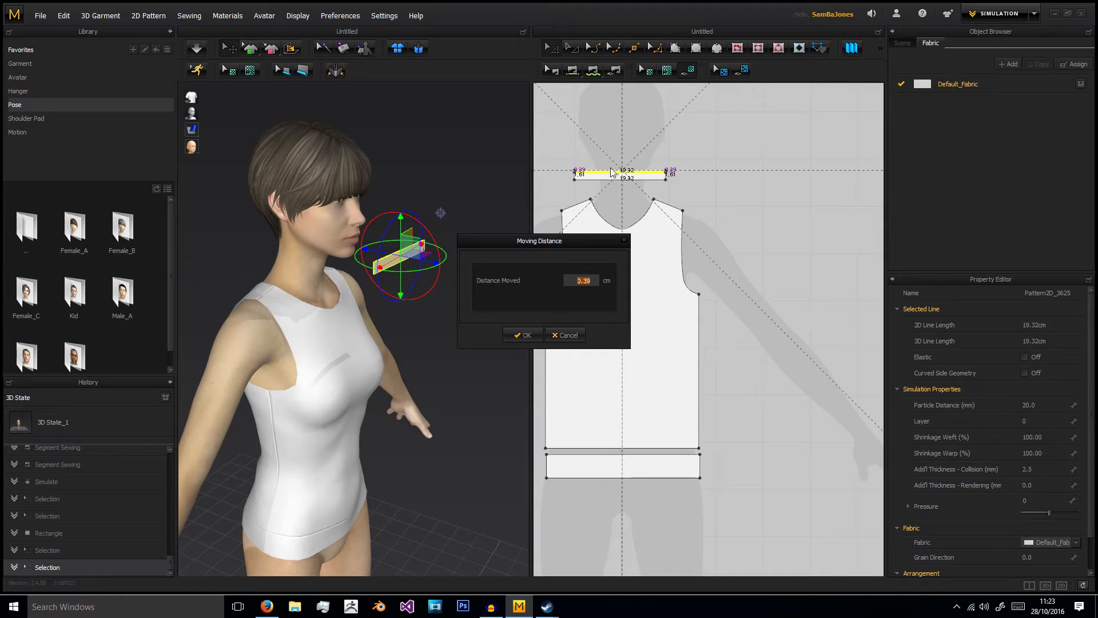
left_click(517, 337)
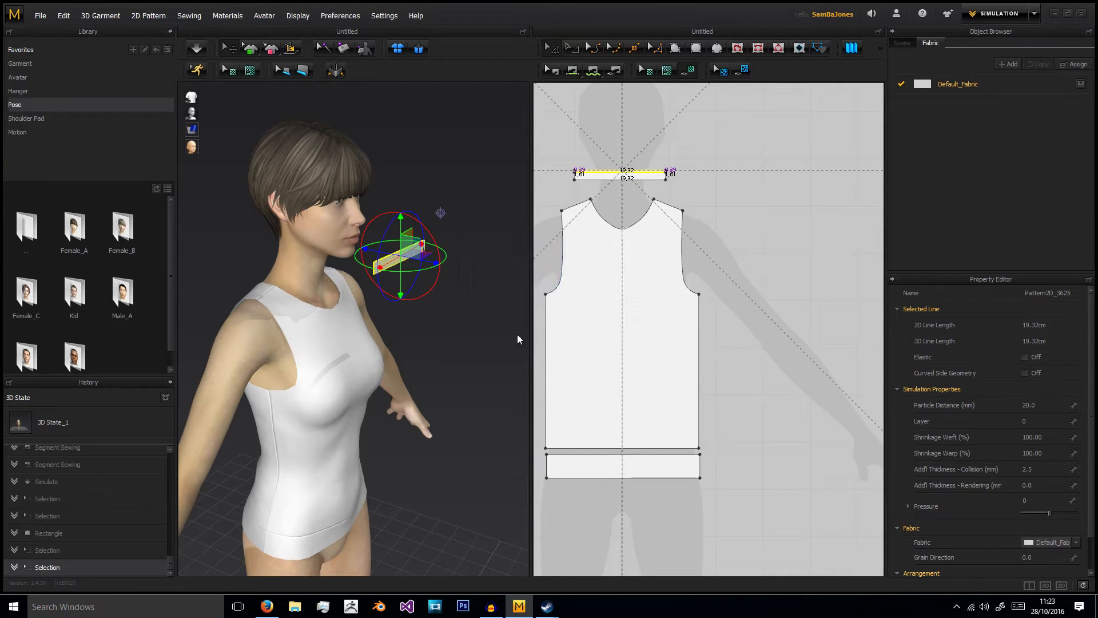
left_click(625, 152)
Move the front collar strip in 3D so it sits close in front of the avatar's neck
mouse_move(445, 205)
right_mouse_down()
mouse_move(336, 187)
mouse_move(426, 201)
right_mouse_up()
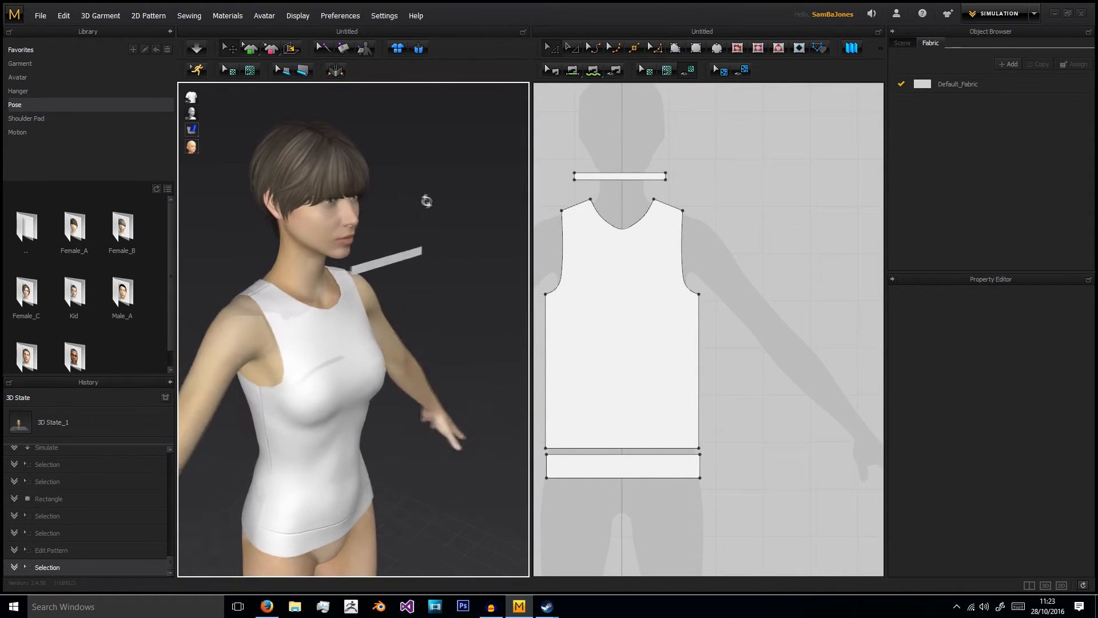
left_click(406, 260)
right_click_drag(407, 262, 451, 270)
left_click(404, 261)
left_click_drag(432, 264, 359, 310)
left_click(445, 265)
Sew the front collar strip's edge to the front bodice's neckline with Segment Sewing
left_click(570, 73)
left_click(621, 179)
left_click(622, 228)
right_click_drag(394, 283, 436, 284)
left_click(552, 48)
middle_click_drag(728, 167, 875, 153)
left_click(741, 200)
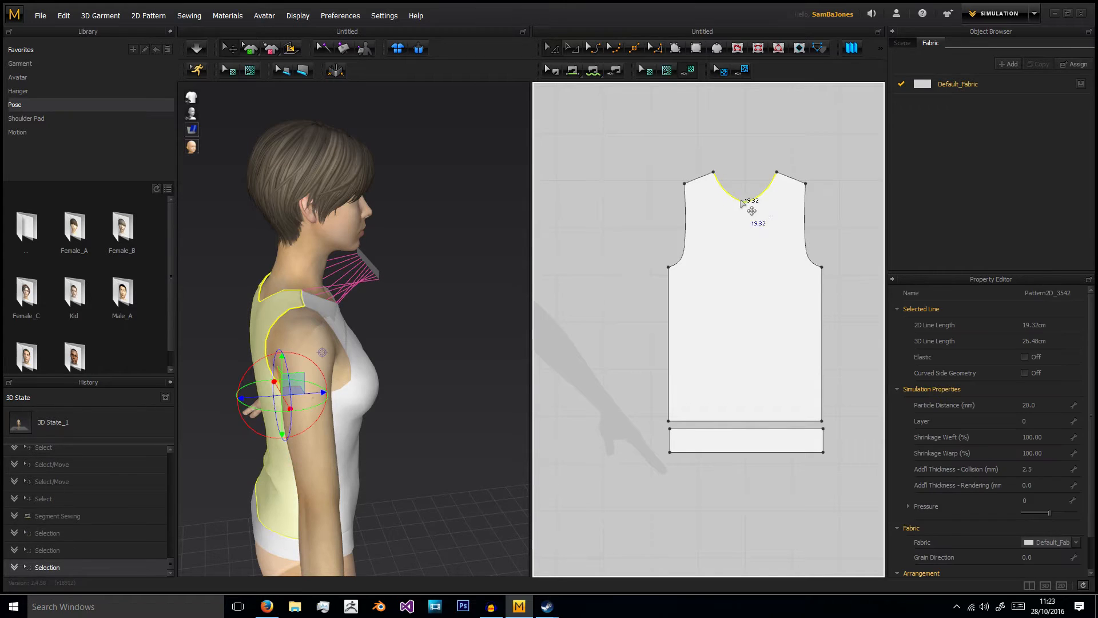
right_click(746, 201)
left_click(764, 228)
left_click(481, 304)
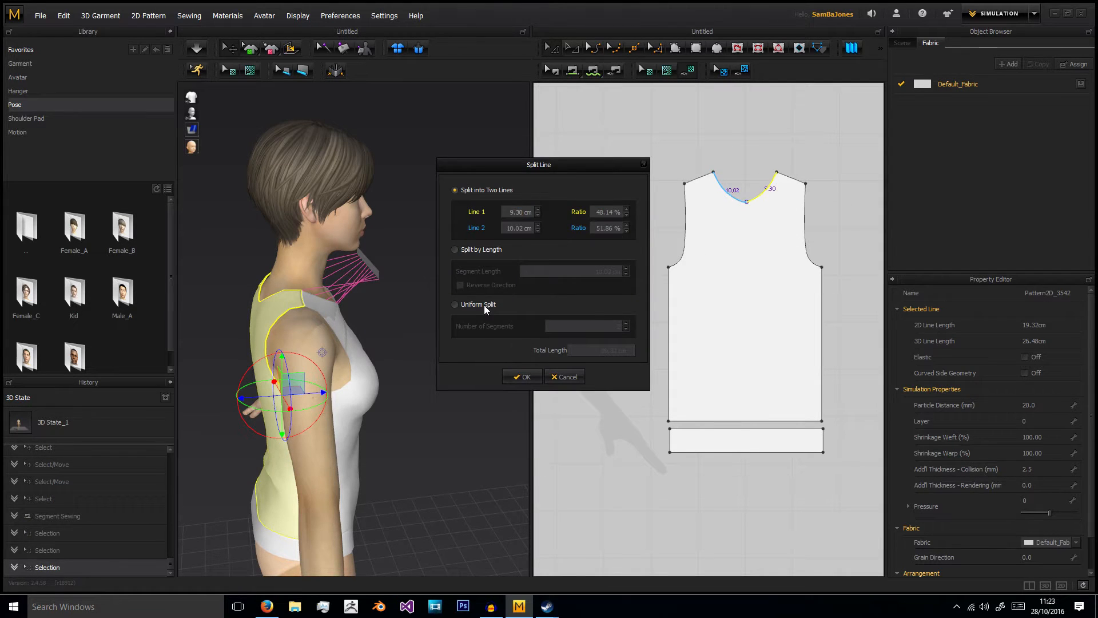
left_click(643, 165)
Split the back bodice's neckline curve near its middle and delete the neckline's middle point to straighten it
right_click(740, 196)
right_click(739, 198)
left_click(759, 226)
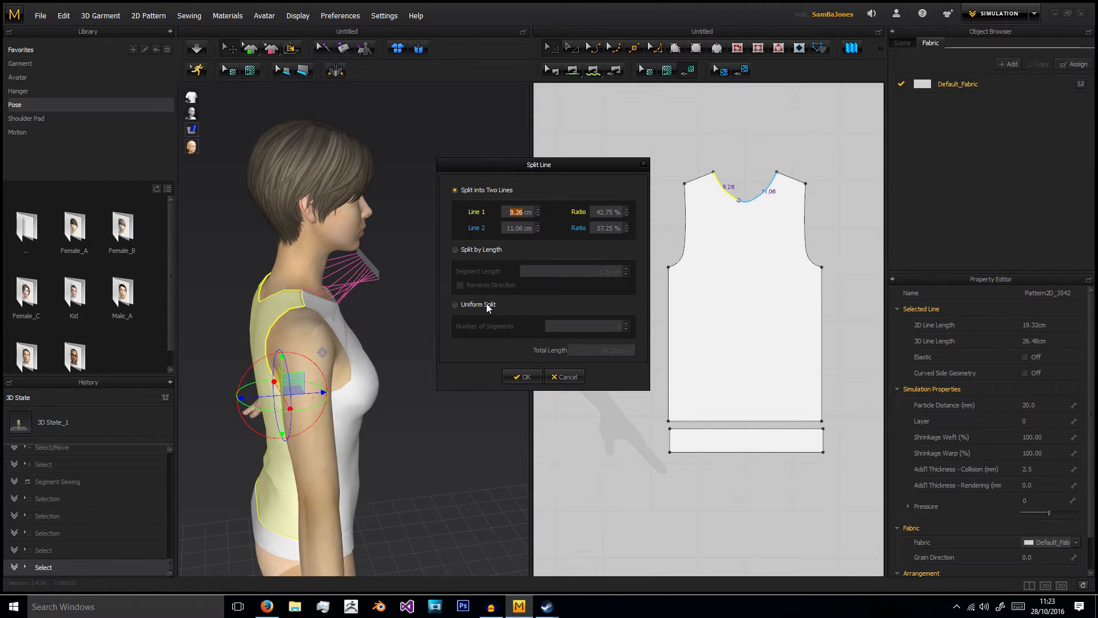
left_click(522, 376)
left_click(745, 203)
key("Delete")
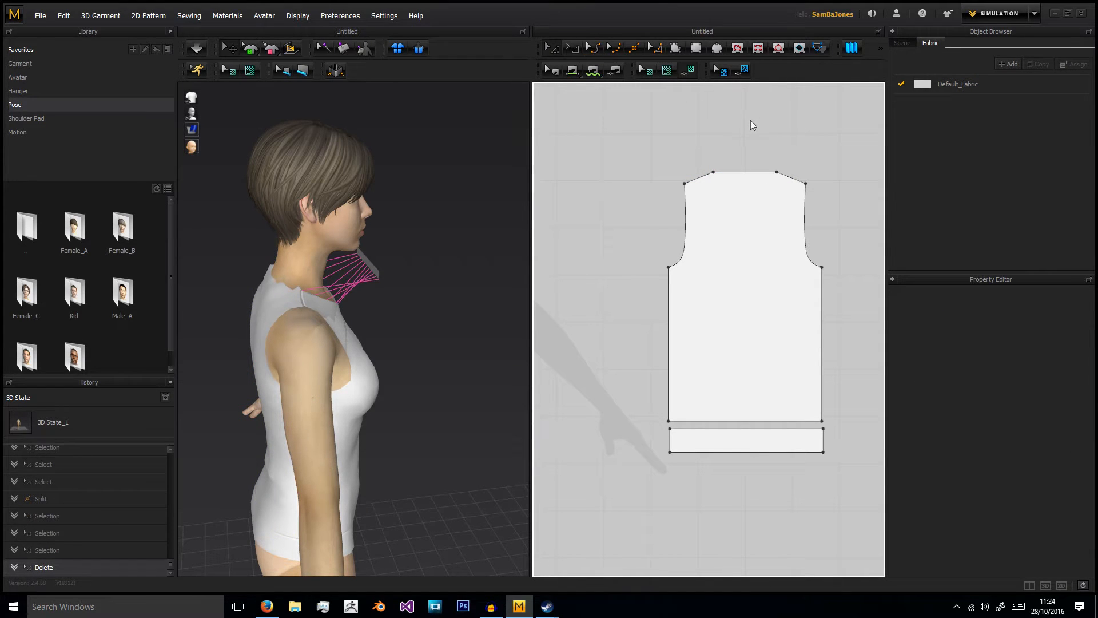
Bend the back bodice's straight neckline into a shallow downward curve with Edit Curvature
right_click_drag(467, 184, 281, 294)
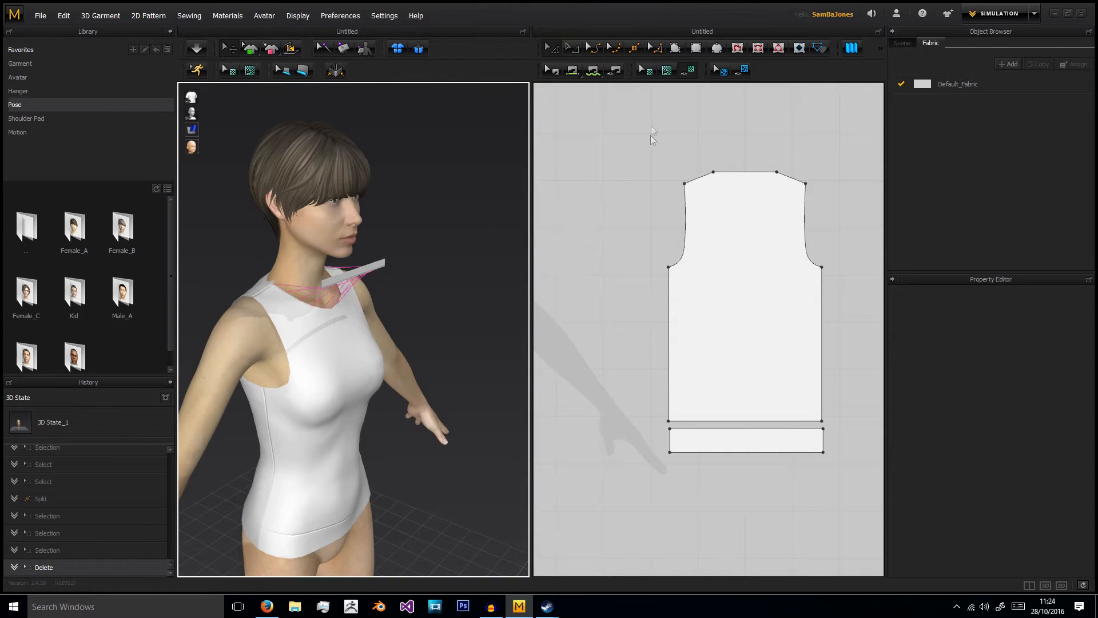
left_click(594, 47)
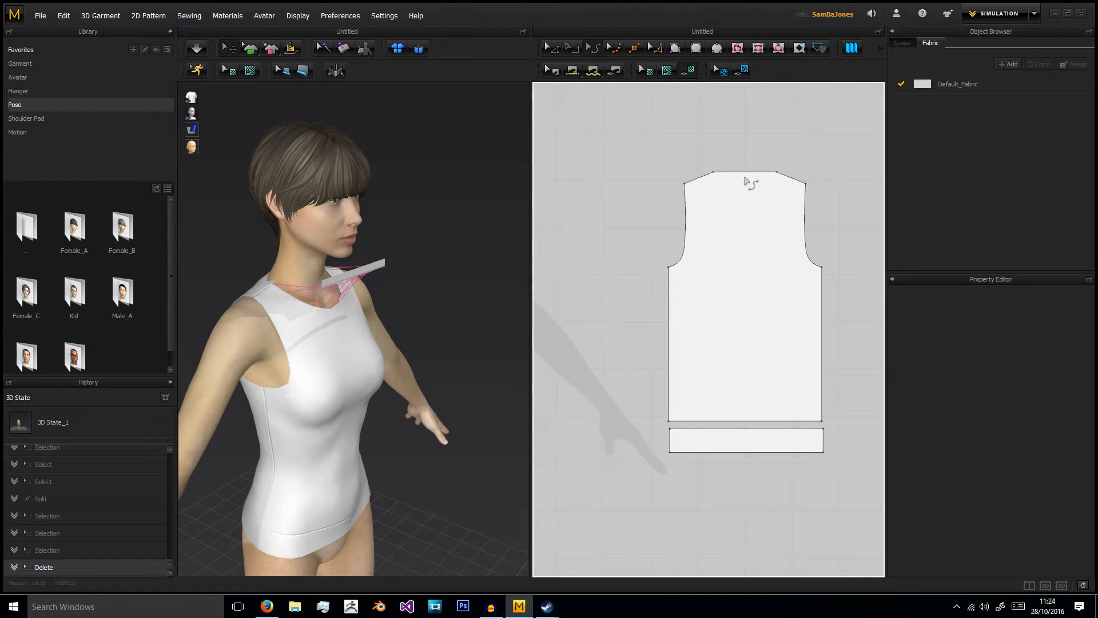
left_click(745, 178)
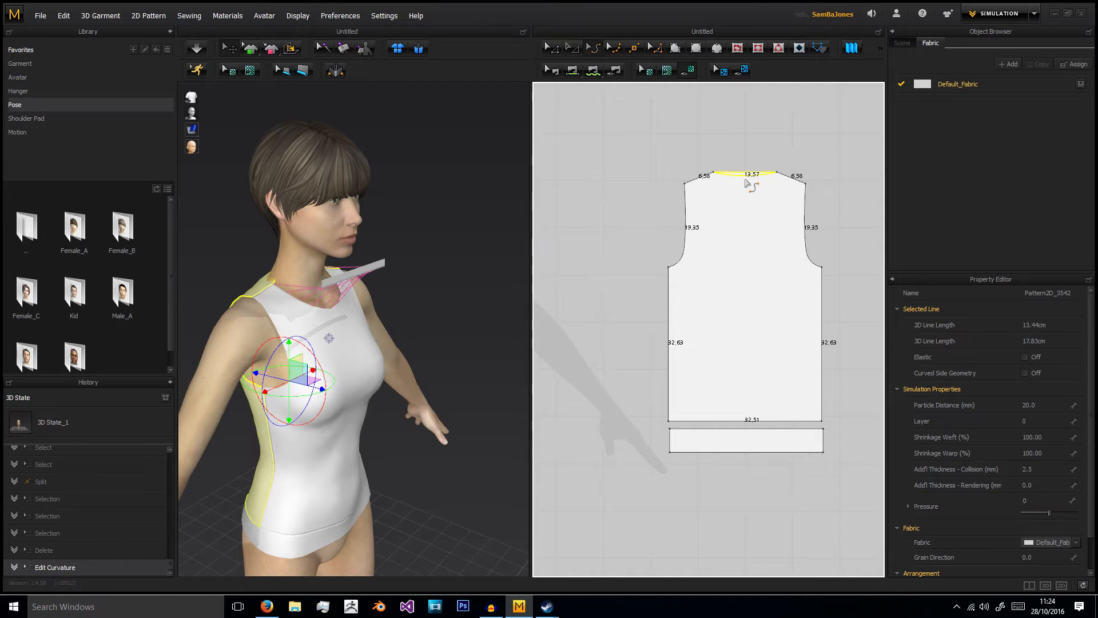
left_click_drag(745, 180, 744, 182)
left_click_drag(746, 187, 746, 186)
left_click(760, 156)
left_click(559, 52)
Check the length of the back bodice's reshaped neckline
right_click_drag(375, 229, 451, 226)
scroll(659, 248, "down", 3)
scroll(659, 248, "down", 3)
middle_click_drag(658, 247, 652, 212)
scroll(625, 215, "up", 4)
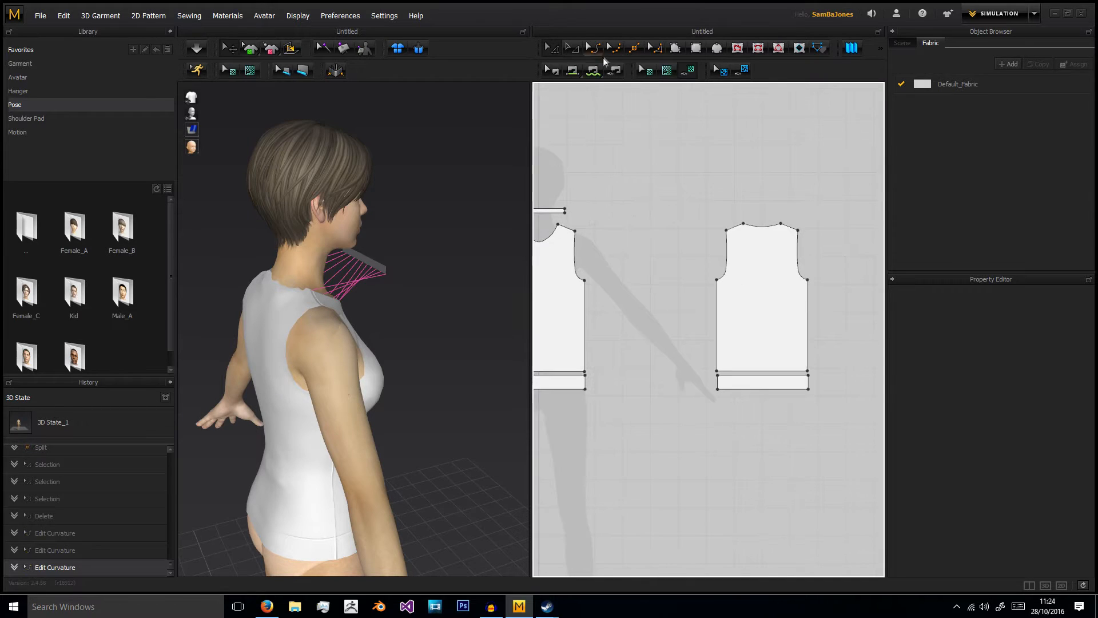
left_click(696, 49)
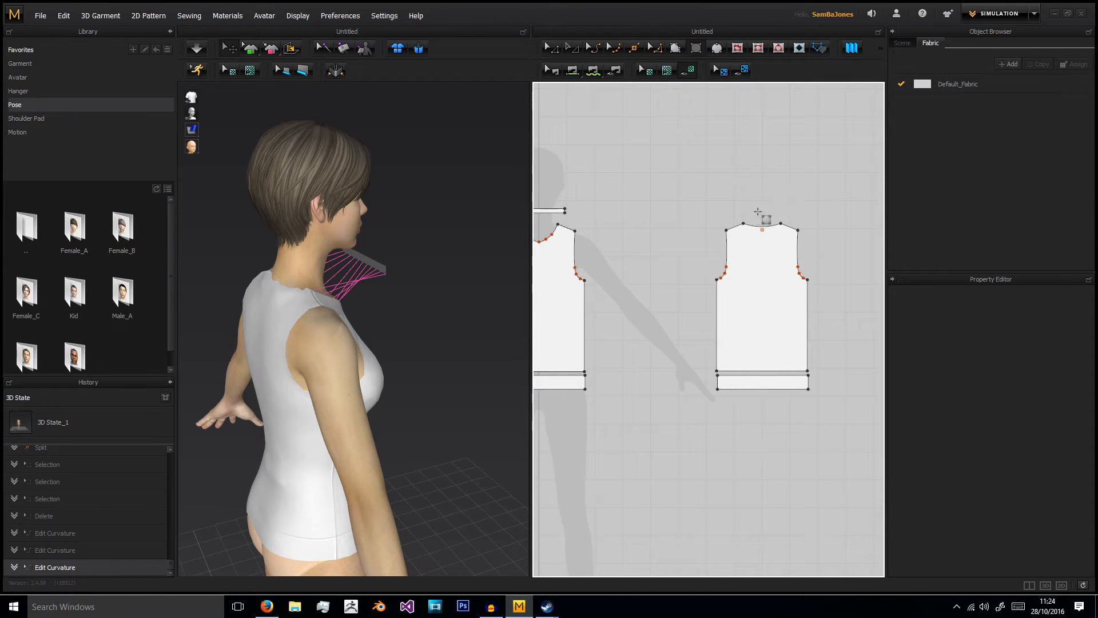
left_click(554, 47)
left_click(772, 226)
scroll(767, 211, "up", 4)
left_click(758, 206)
scroll(716, 164, "down", 2)
Create a 13.7 cm by 1.5 cm rectangular collar strip and centre it just above the back bodice's neckline
left_click(698, 49)
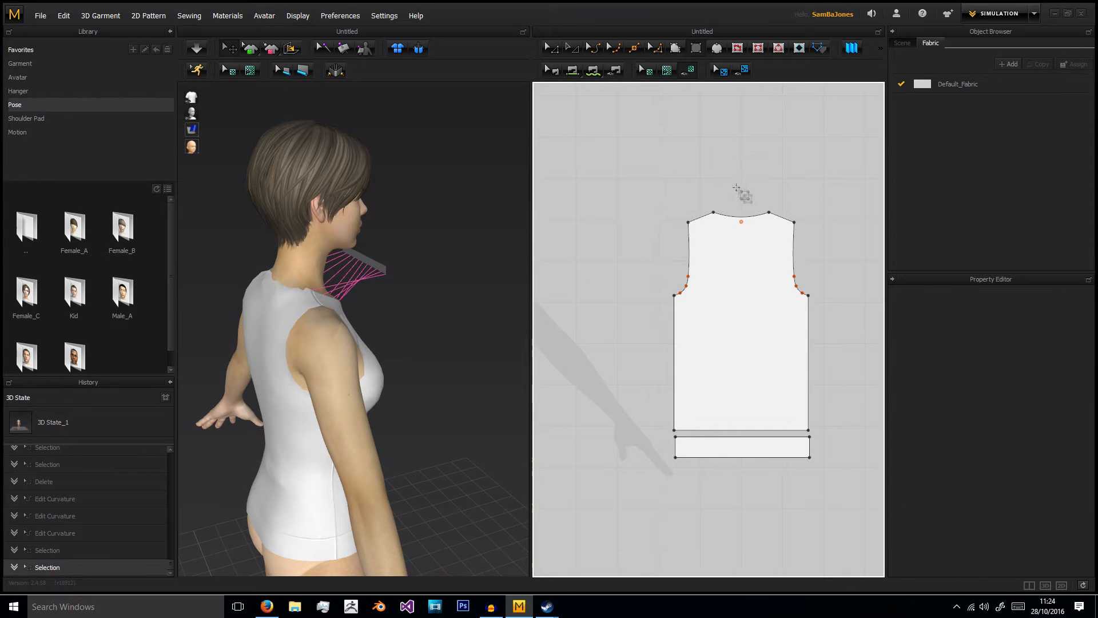
left_click(729, 203)
type("13.7")
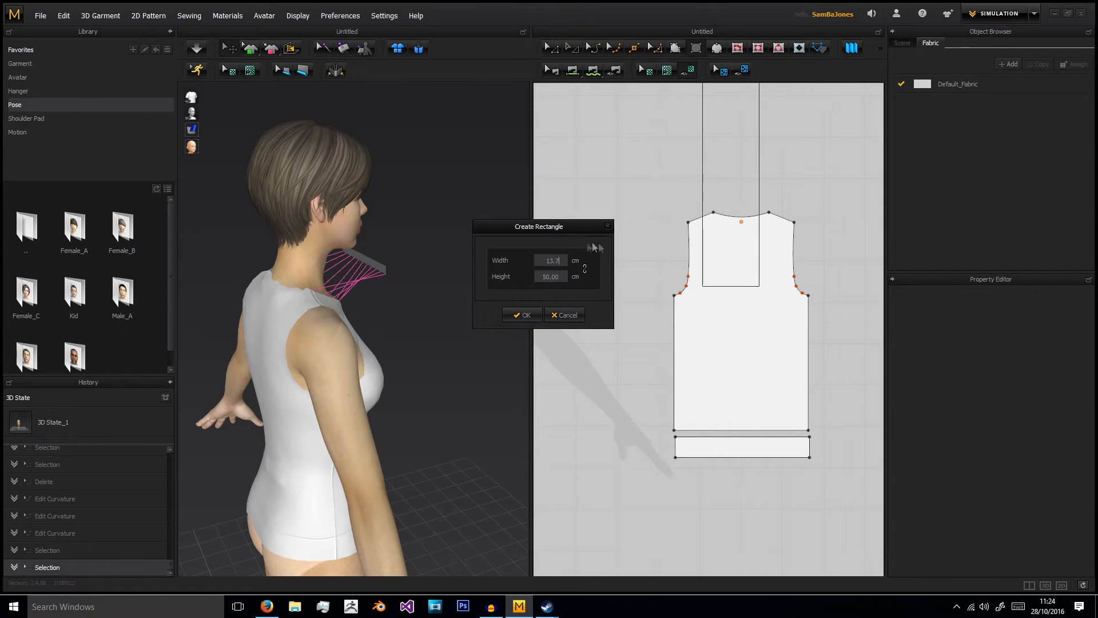
type("1.5")
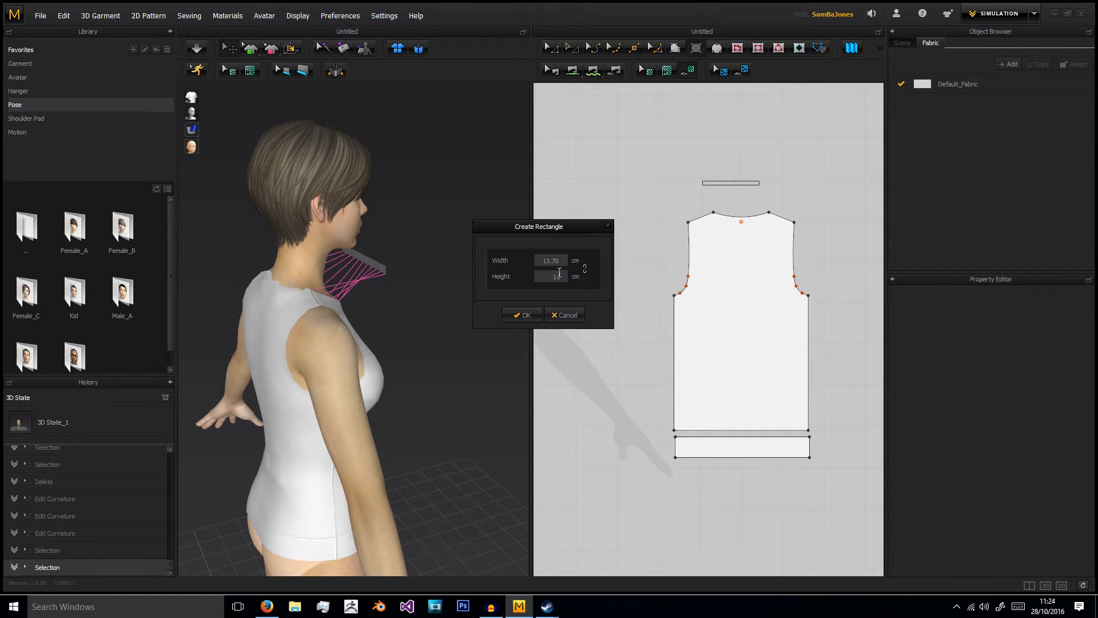
left_click(522, 314)
left_click_drag(738, 181, 748, 196)
left_click(686, 135)
Rotate the back collar strip about its vertical axis in 3D and move it behind the avatar
right_click_drag(361, 179, 437, 196)
left_click(437, 198)
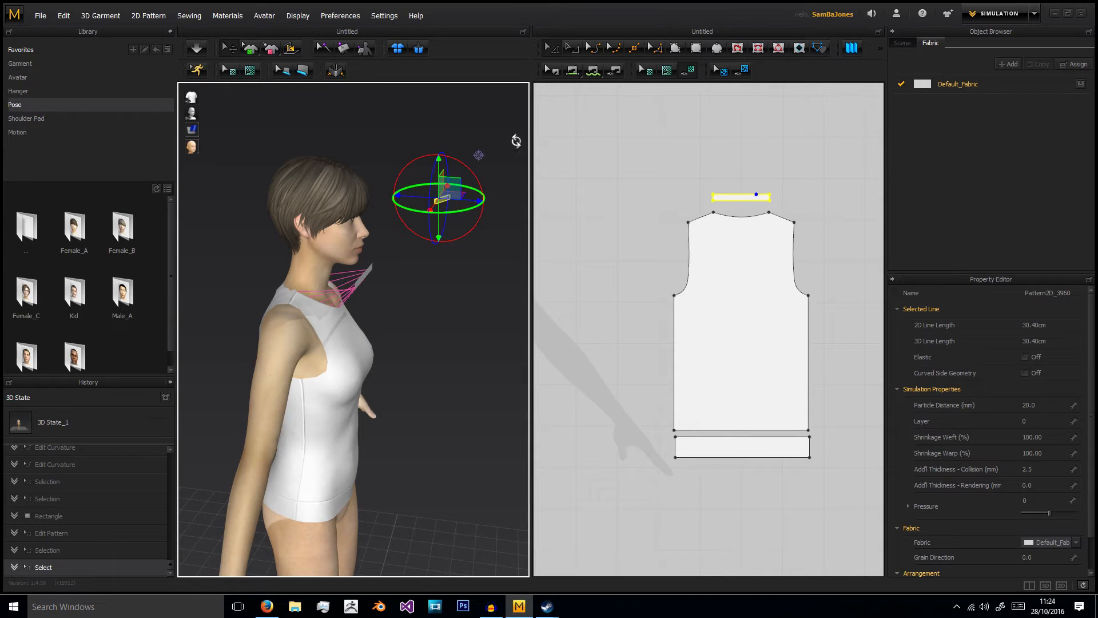
left_click_drag(410, 123, 408, 132)
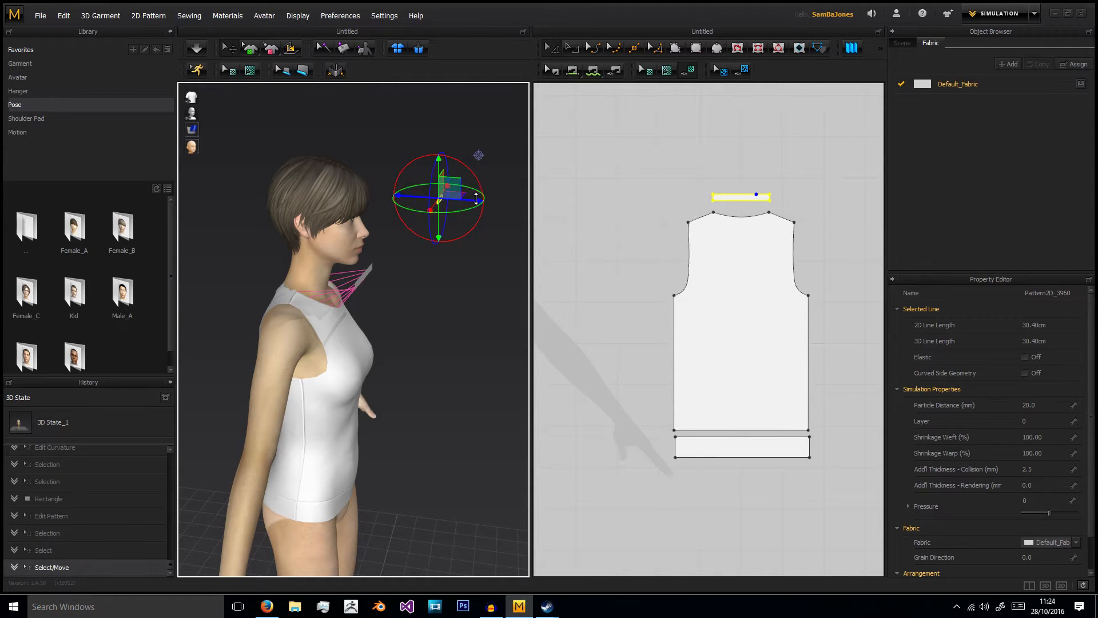
left_click_drag(480, 201, 375, 193)
right_click_drag(206, 180, 335, 240)
scroll(342, 248, "down", 5)
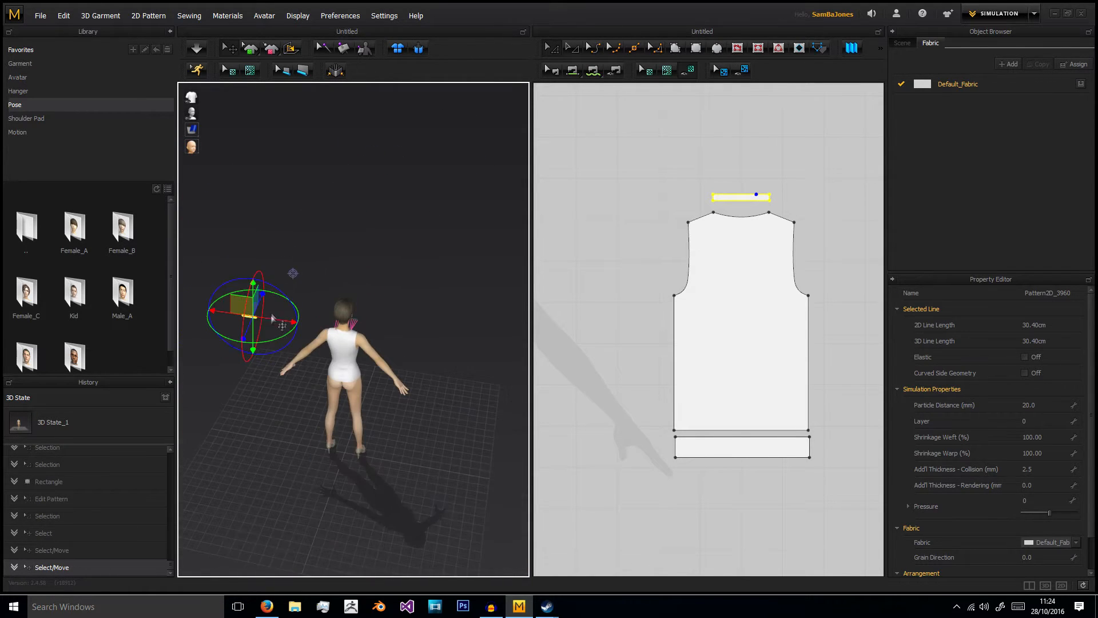
Position the back collar strip in 3D close behind the avatar's neck, centred and level with the back neckline
left_click_drag(381, 340, 341, 356)
right_click_drag(393, 323, 321, 306)
scroll(329, 317, "up", 5)
left_click_drag(242, 311, 326, 302)
right_click_drag(326, 303, 436, 291)
left_click_drag(401, 272, 367, 272)
right_click_drag(373, 272, 449, 262)
left_click_drag(362, 235, 363, 249)
left_click(448, 217)
Sew the back collar strip's lower edge to the back bodice's neckline
left_click(576, 71)
left_click(724, 200)
left_click(725, 216)
Sew the front and back collar strips together at both pairs of side edges
left_click(713, 198)
middle_click_drag(711, 200, 780, 204)
scroll(780, 204, "down", 3)
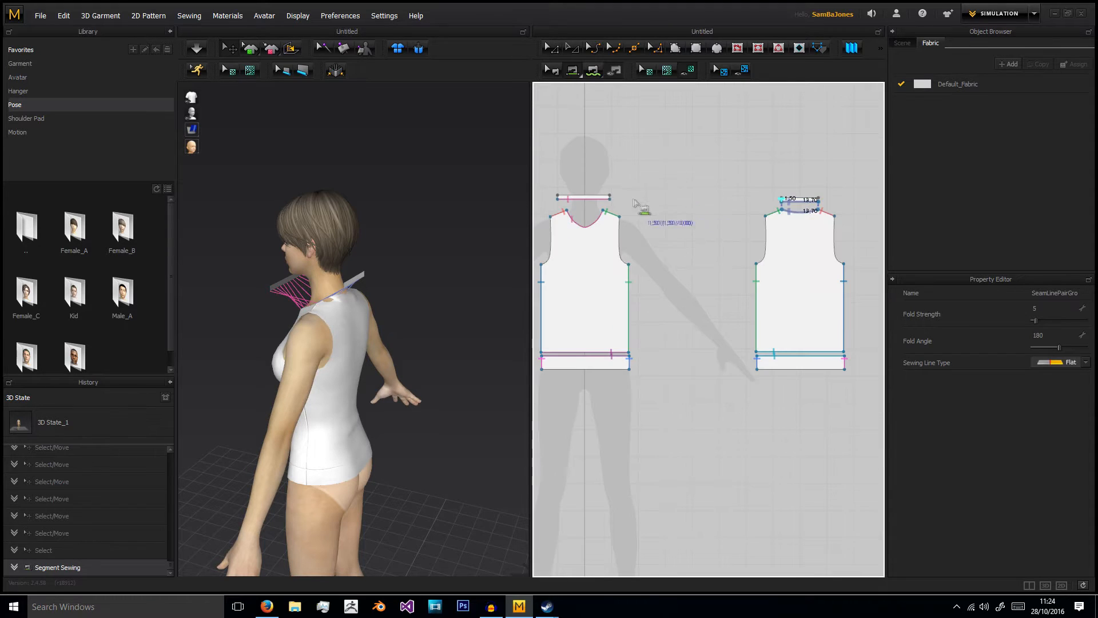
left_click(610, 197)
left_click(558, 197)
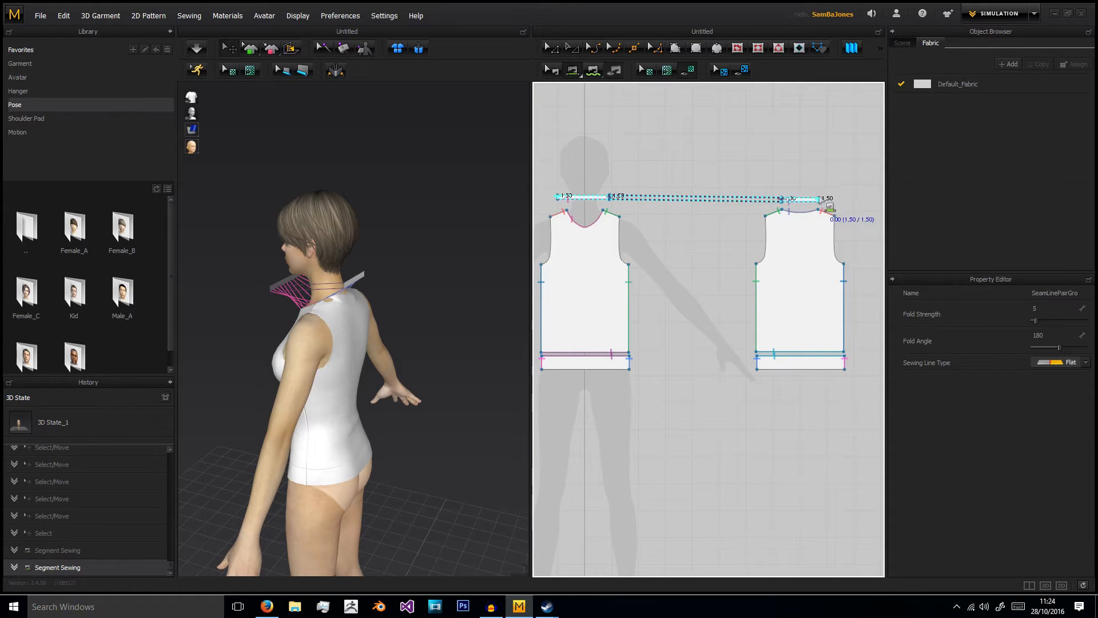
left_click(819, 199)
Simulate the garment to drape the sewn collar around the avatar's neck and inspect the collar up close
left_click(197, 48)
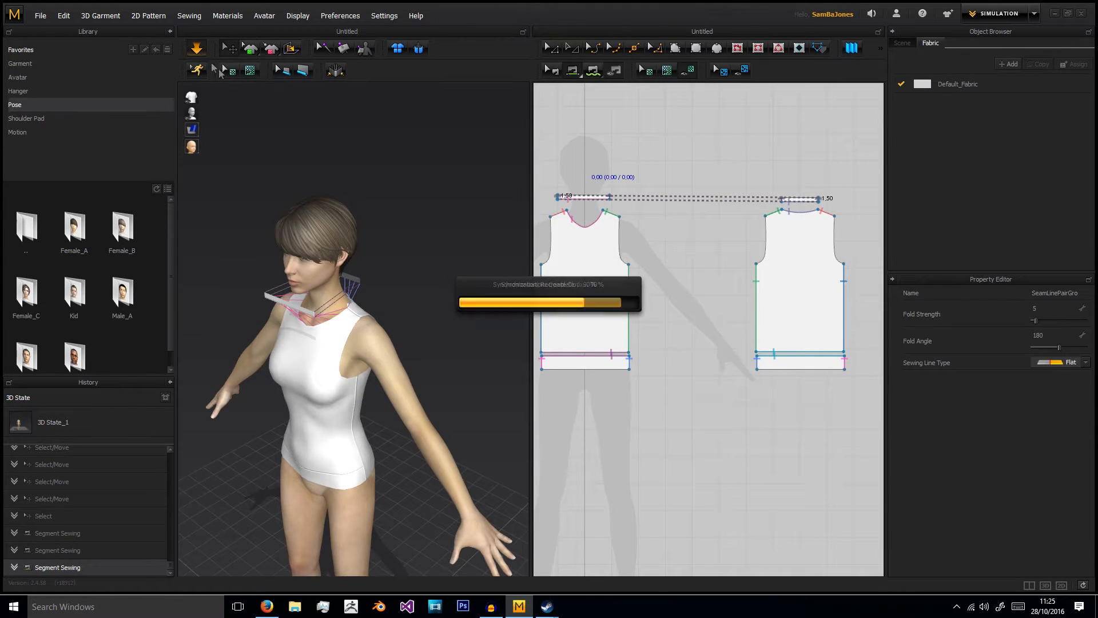
right_click_drag(395, 238, 443, 246)
scroll(374, 274, "up", 5)
right_click_drag(374, 206, 400, 195)
Shorten the front collar strip by moving its left end edge slightly inward on the 2D pattern
left_click(550, 51)
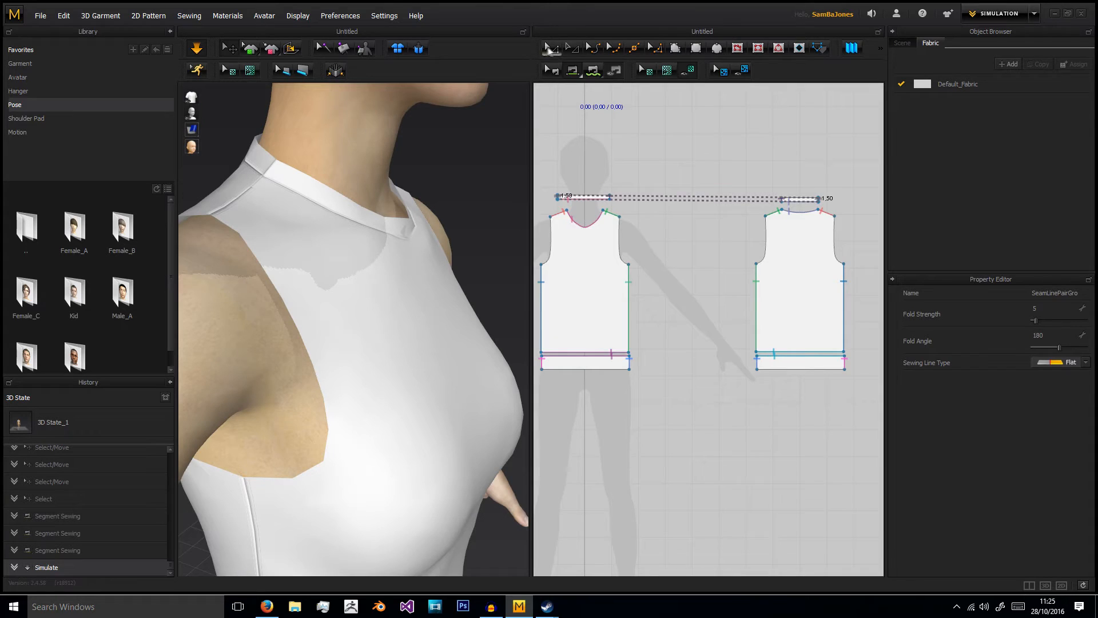
scroll(575, 240, "up", 5)
middle_click_drag(571, 106, 617, 161)
left_click(616, 158)
left_click(602, 126)
left_click_drag(565, 149, 572, 164)
right_click(572, 163)
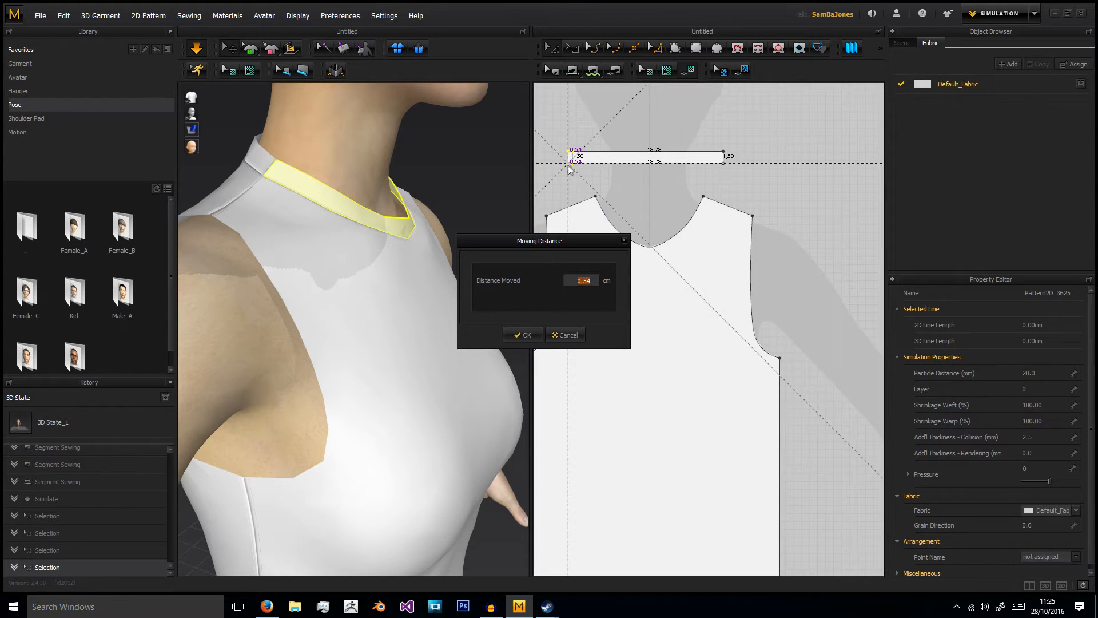
left_click(522, 336)
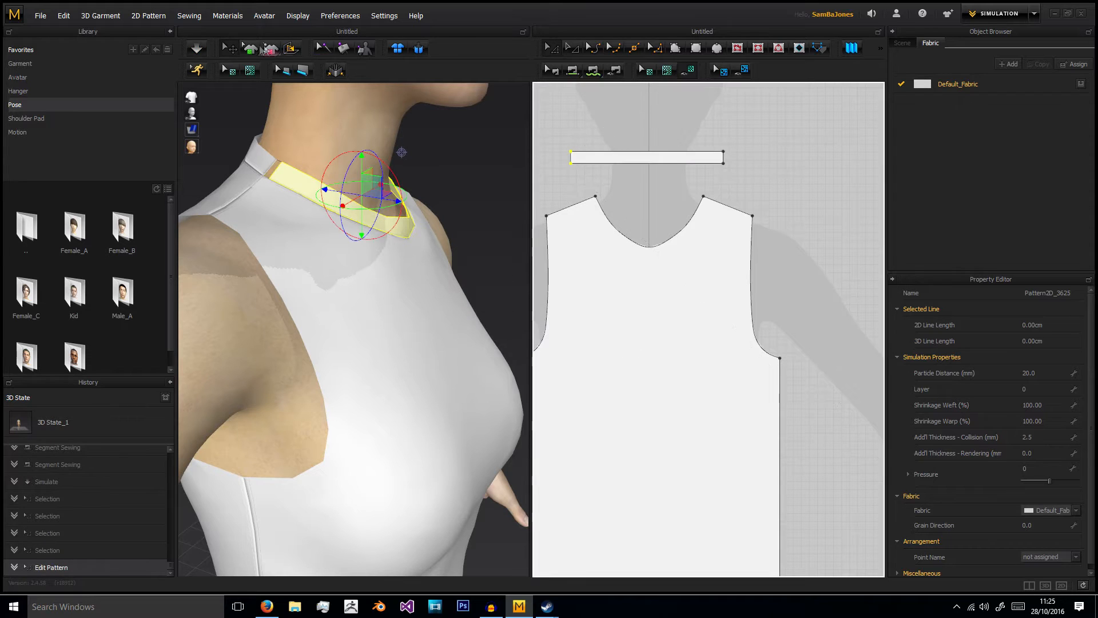
Simulate the garment with the shortened front collar strip and tug the collar to test its fit around the neck
left_click(200, 49)
left_click(443, 144)
right_click_drag(475, 190, 404, 303)
left_click(399, 290)
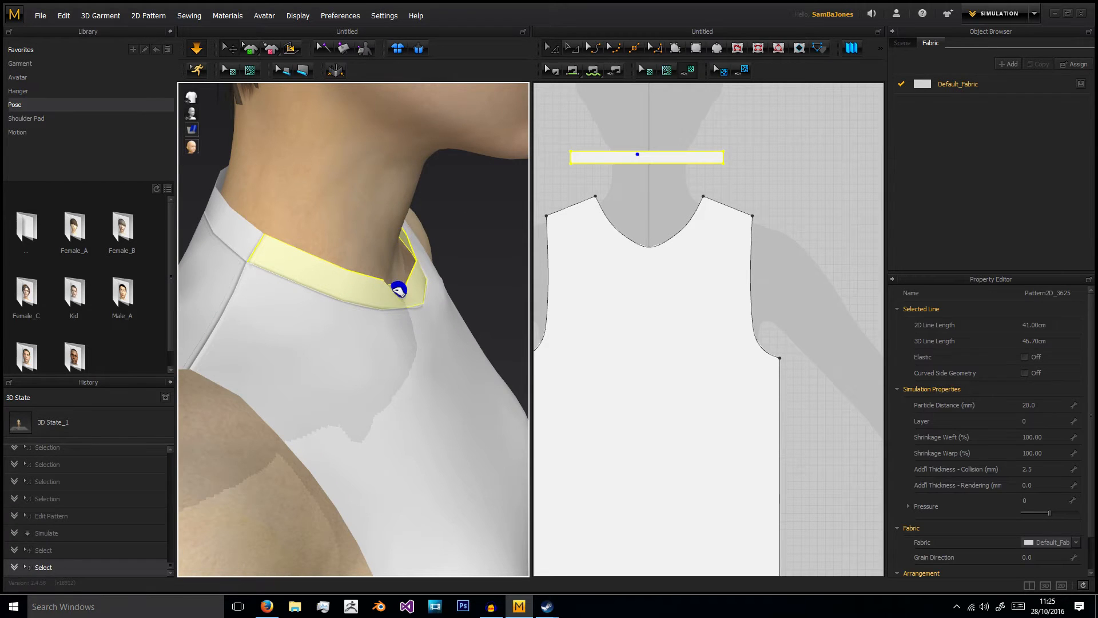
left_click(483, 245)
Move the front collar strip's left end further inward on the 2D pattern and simulate the tightened collar
left_click(573, 163)
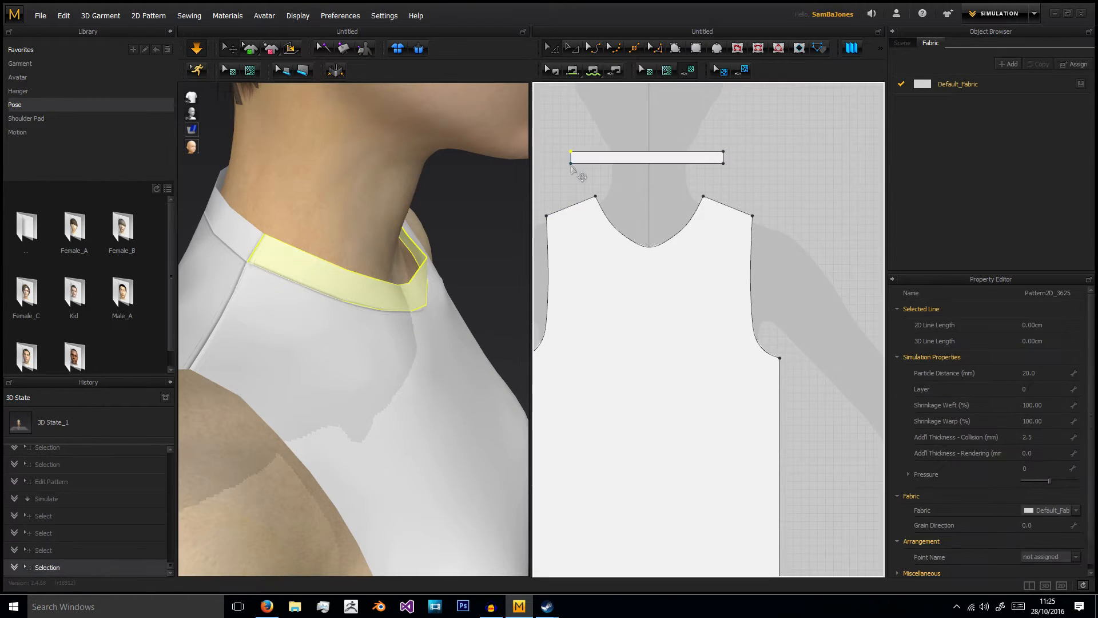
left_click_drag(580, 166, 583, 166)
right_click(583, 166)
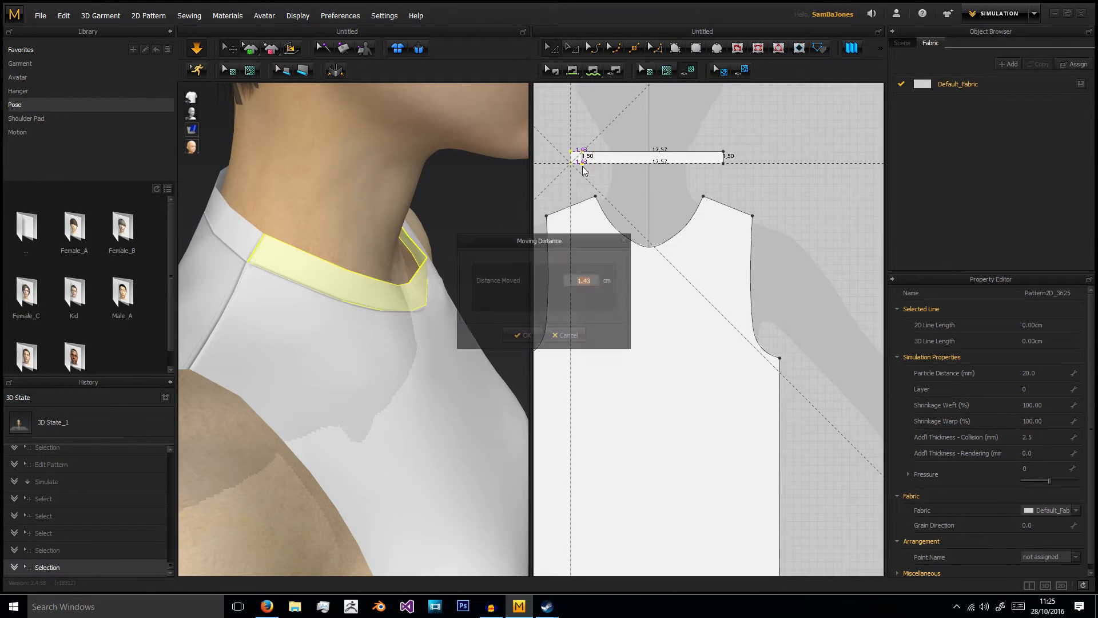
left_click(517, 338)
left_click(196, 48)
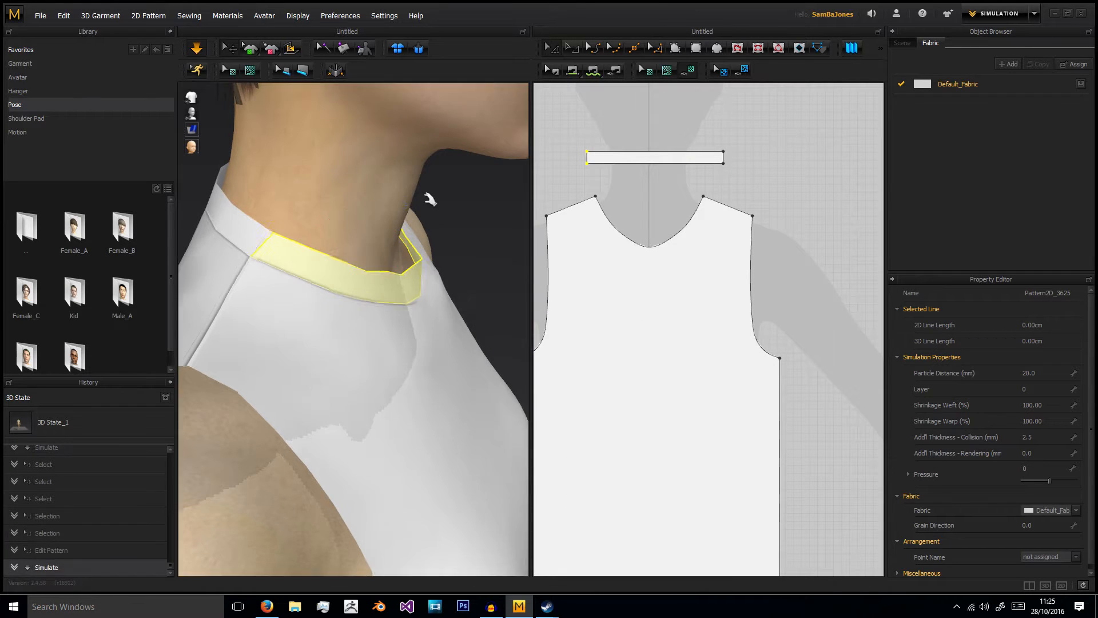
Inspect the whole simulated garment around the avatar and check the front bodice's armhole length on the 2D pattern
left_click(474, 234)
scroll(475, 234, "down", 3)
right_click_drag(474, 234, 439, 199)
scroll(439, 199, "down", 2)
scroll(439, 199, "down", 3)
middle_click_drag(402, 293, 421, 223)
right_click_drag(421, 223, 442, 155)
scroll(442, 155, "up", 3)
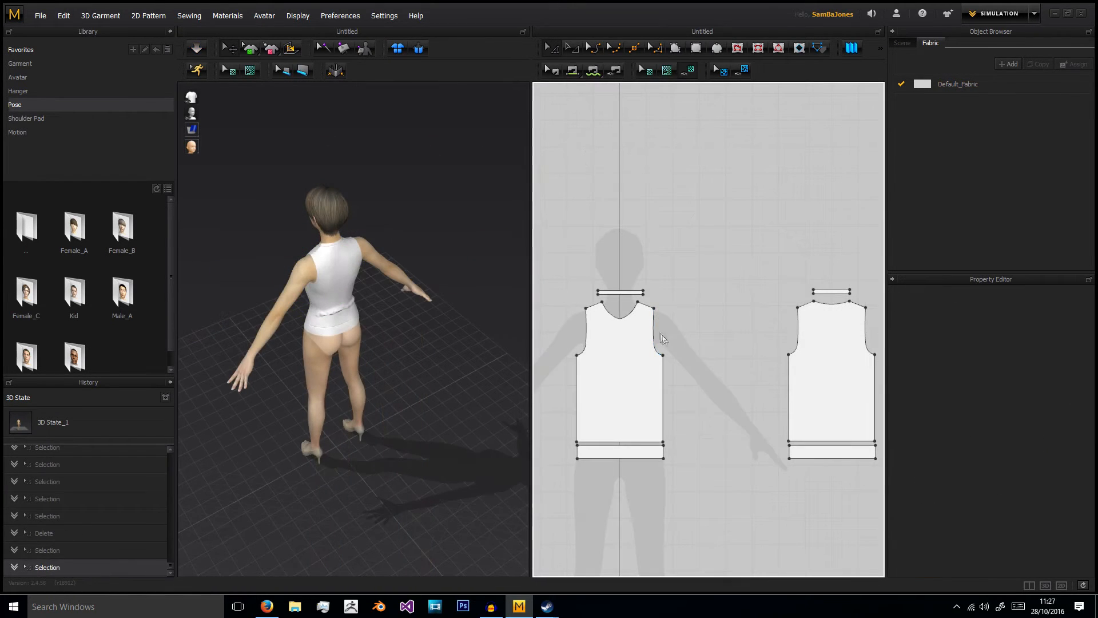
left_click(656, 326)
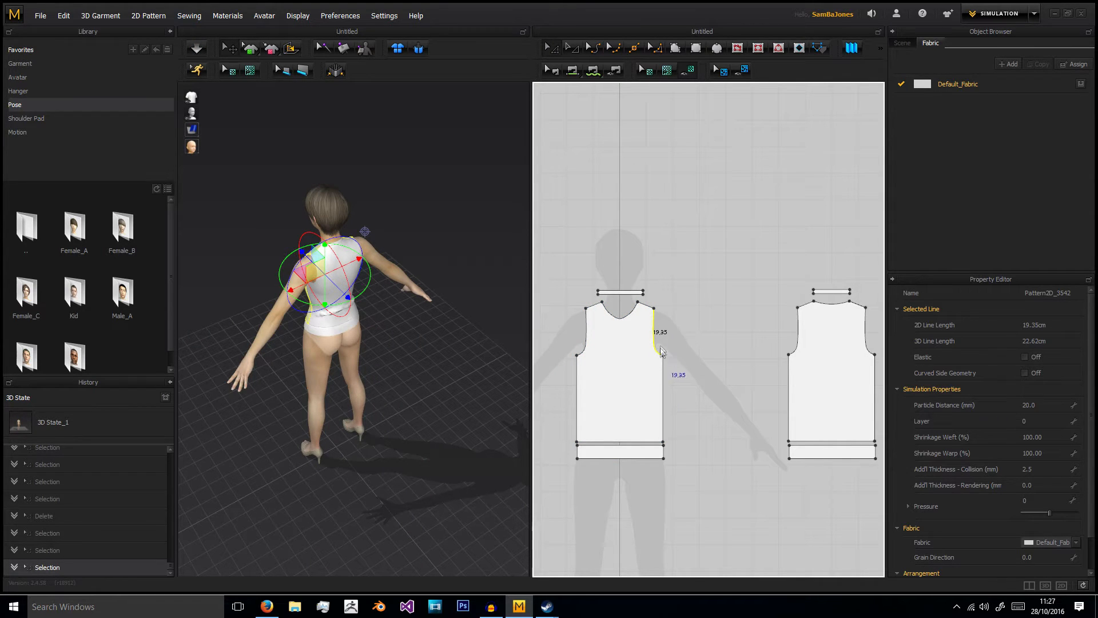
left_click(672, 184)
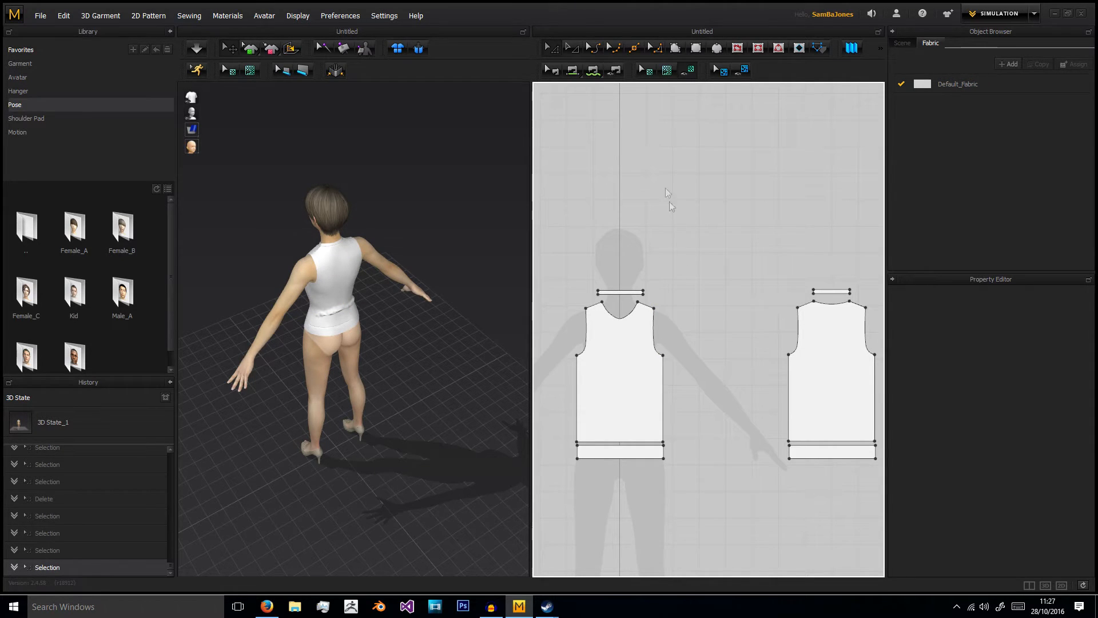
Create a rectangular sleeve pattern 15 cm wide and 60 cm high above the front bodice
left_click(695, 50)
left_click(667, 156)
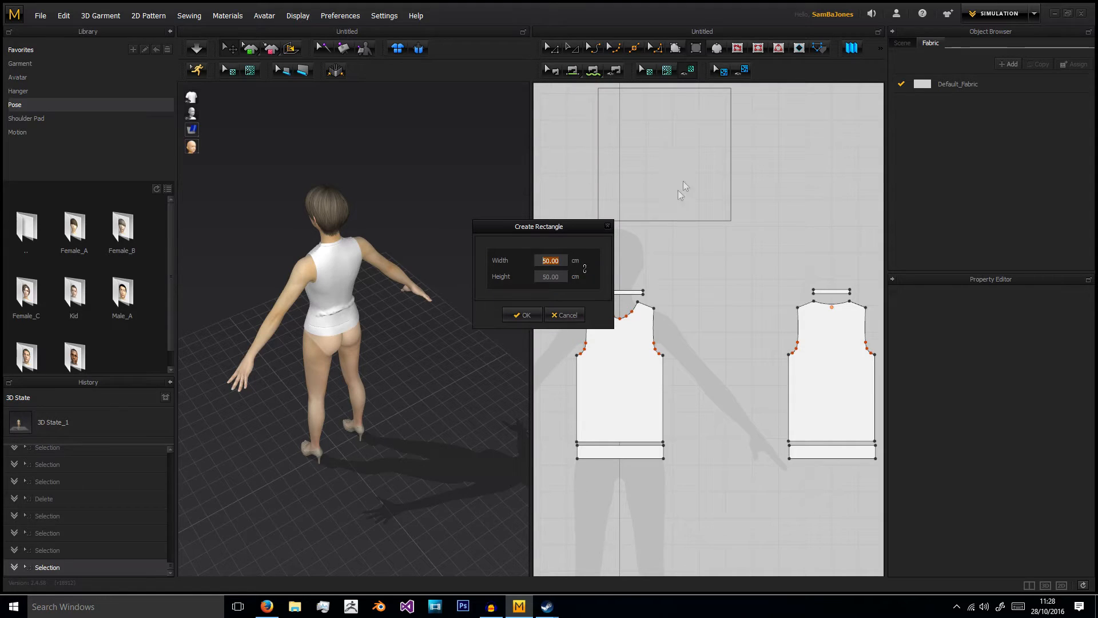
type("15")
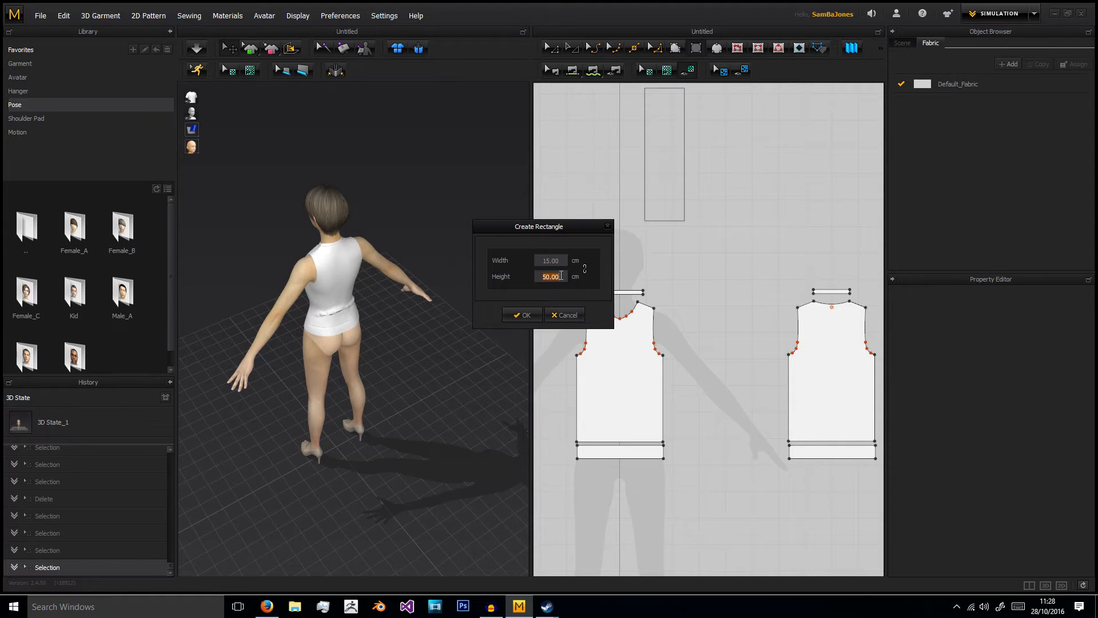
type("30")
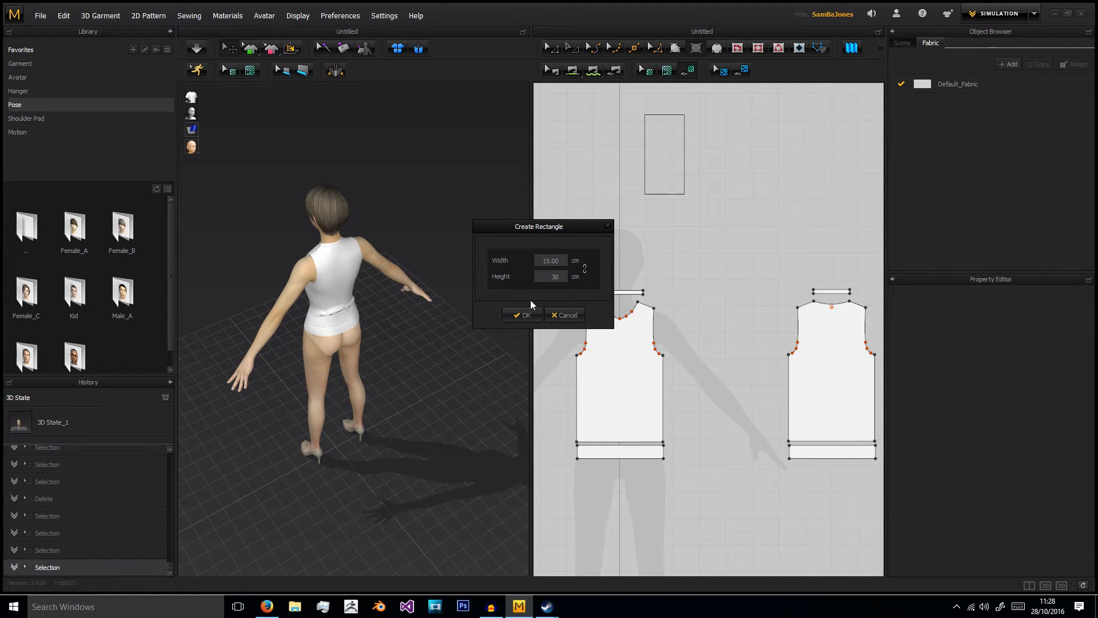
key("BackSpace")
key("BackSpace")
type("60")
left_click(525, 315)
Move the sleeve rectangle down on the 2D pattern so it sits beside the avatar silhouette's head
left_click(551, 48)
left_click_drag(674, 157, 689, 225)
left_click(689, 104)
middle_click_drag(701, 136, 700, 188)
Tilt the sleeve rectangle diagonally in 3D to follow the avatar's left arm, undoing the excess rotation
right_click_drag(327, 144, 419, 149)
left_click(278, 156)
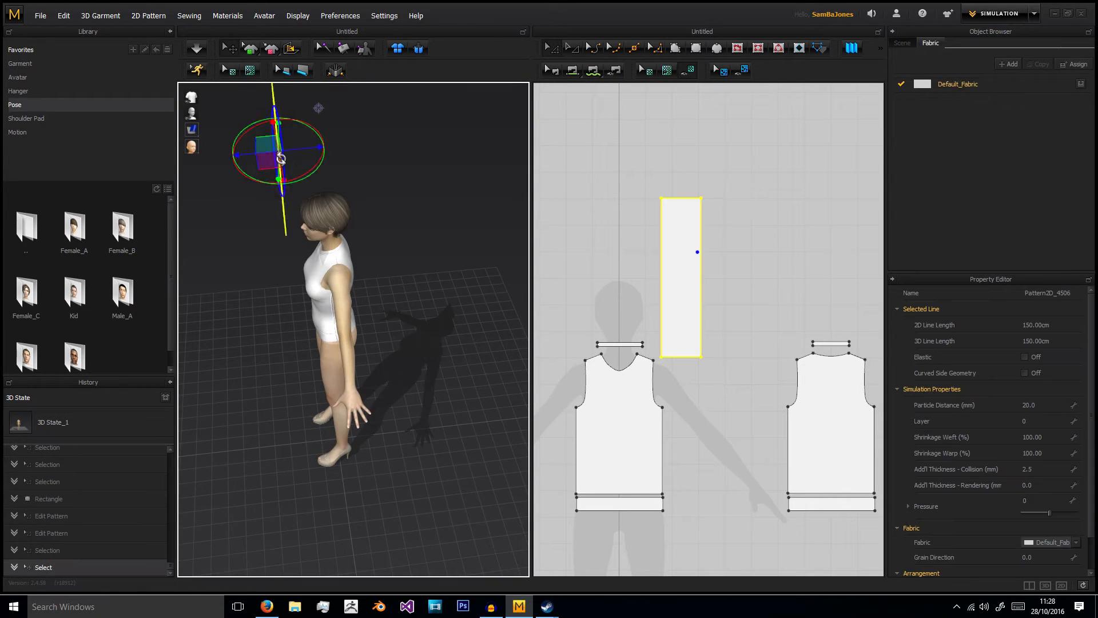
right_click_drag(278, 156, 338, 210)
left_click_drag(329, 226, 377, 168)
right_click_drag(378, 168, 409, 211)
left_click_drag(399, 196, 378, 184)
left_click(379, 190)
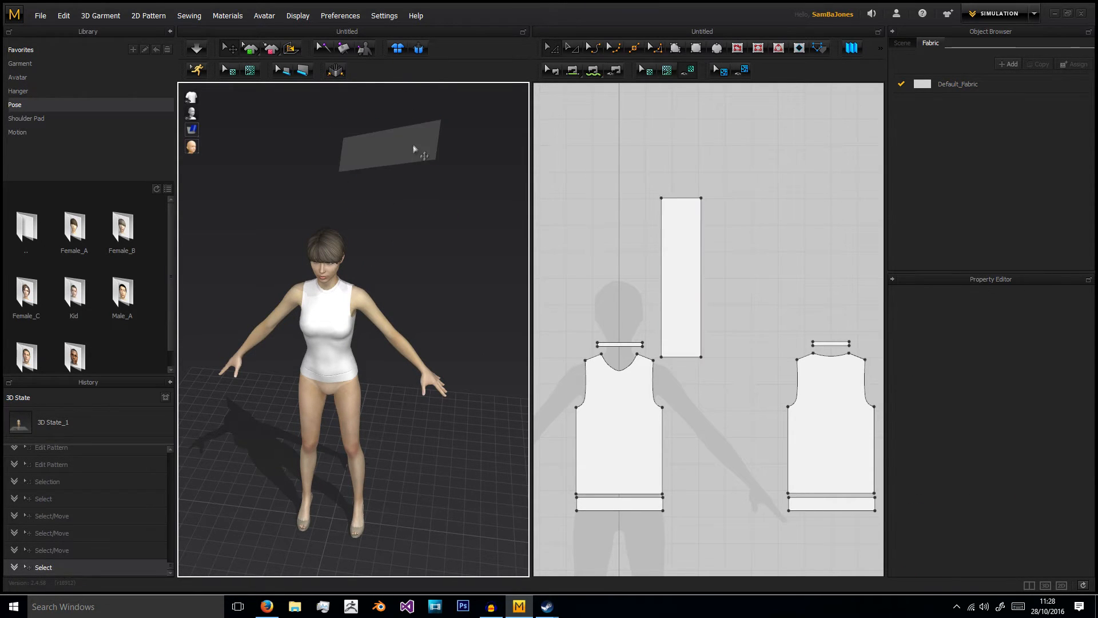
key("ctrl+z")
key("ctrl+z")
Move the tilted sleeve panel down and back in 3D so it sits beside the avatar's left upper arm
left_click(403, 151)
left_click(394, 196)
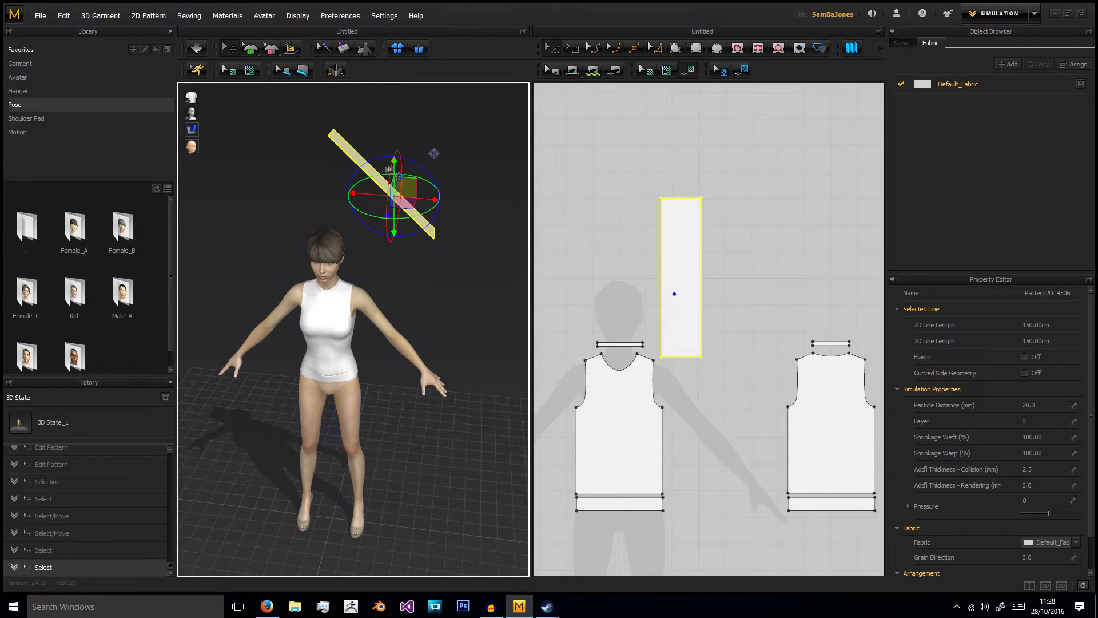
left_click_drag(394, 162, 389, 310)
right_click_drag(390, 311, 306, 324)
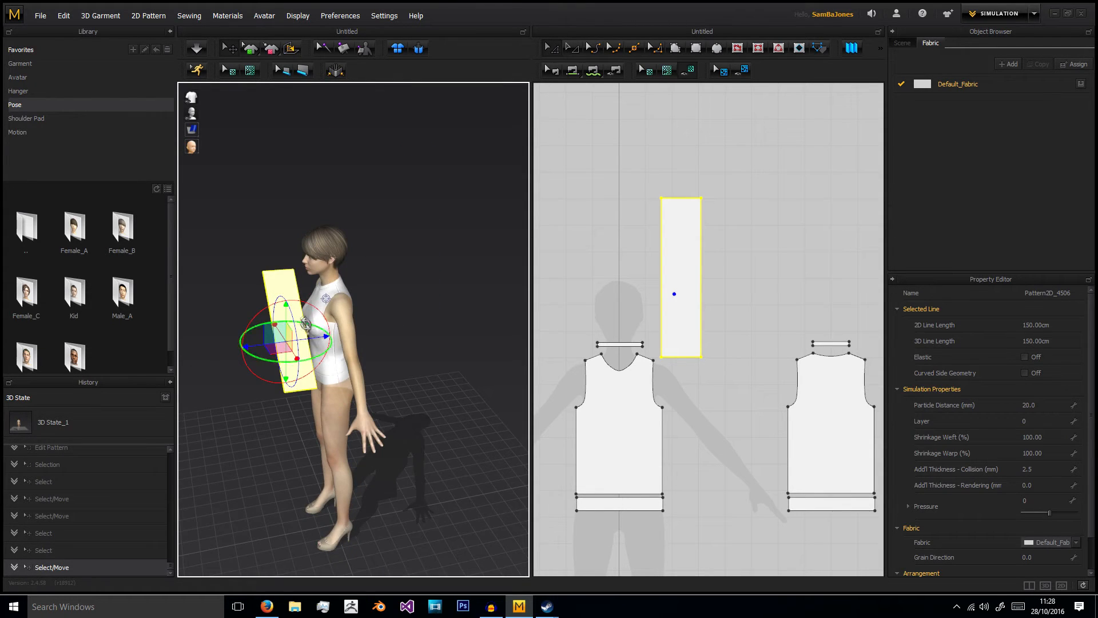
left_click_drag(323, 337, 386, 328)
right_click_drag(386, 328, 401, 262)
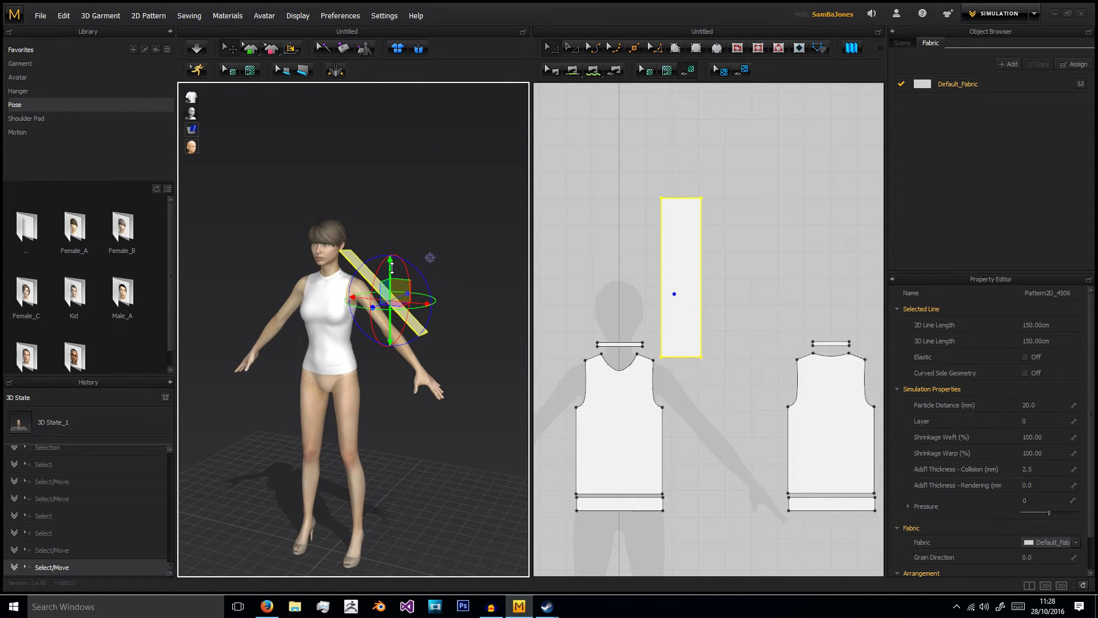
left_click_drag(392, 267, 392, 284)
right_click_drag(391, 284, 417, 346)
left_click_drag(423, 350, 432, 352)
left_click(415, 248)
right_click_drag(416, 248, 466, 213)
right_click_drag(355, 209, 273, 218)
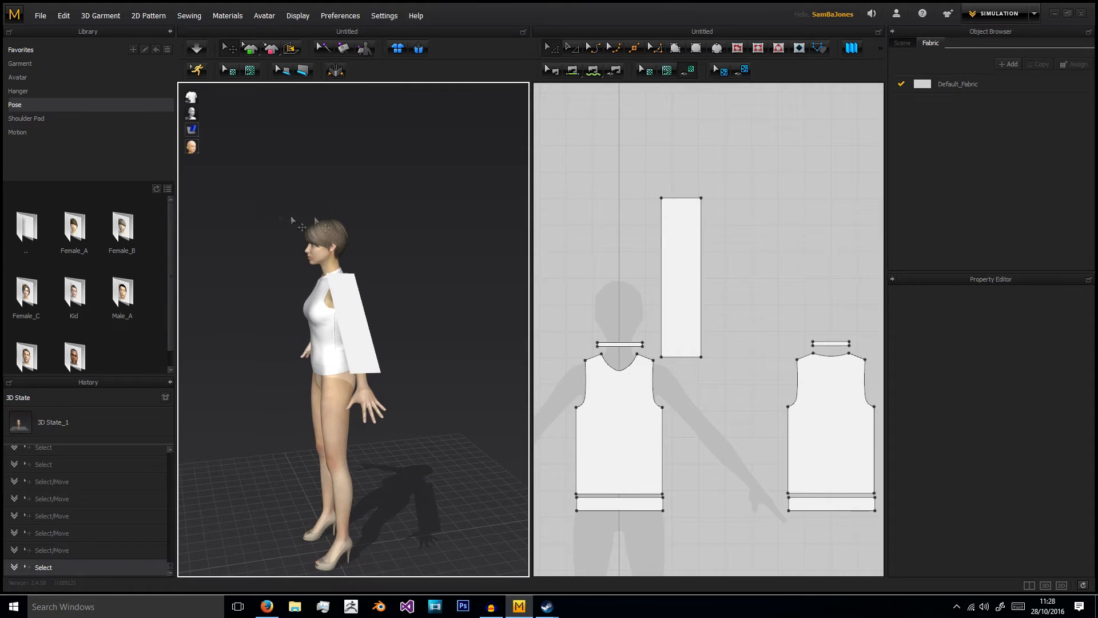
Try to raise the sleeve rectangle's upper right corner by 2 cm on the 2D pattern
left_click_drag(702, 199, 702, 189)
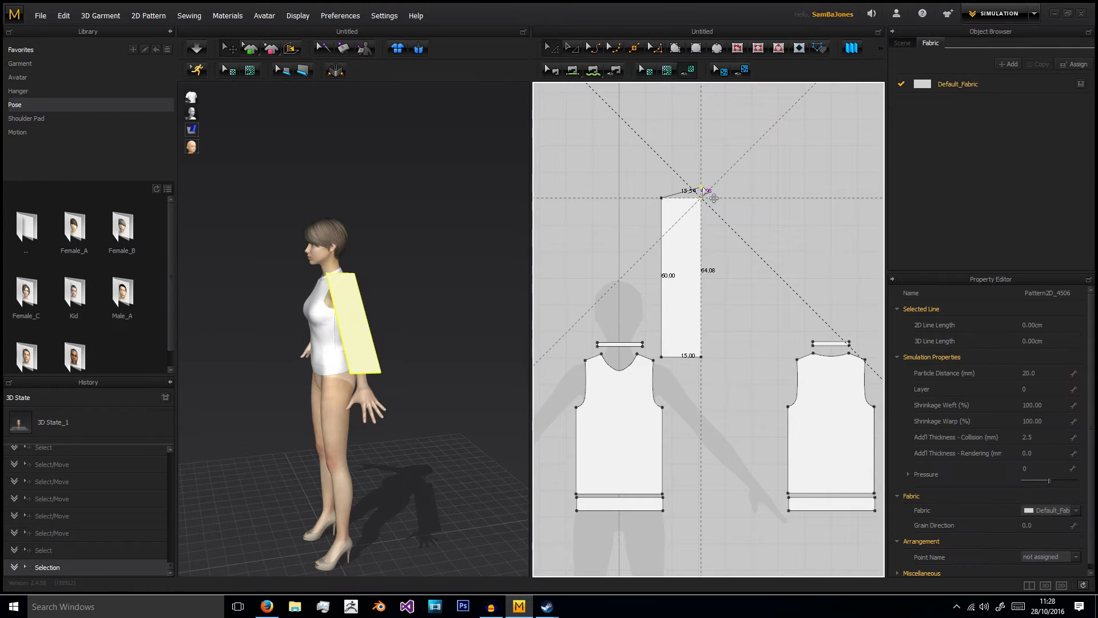
mouse_move(713, 191)
left_mouse_down()
mouse_move(714, 208)
mouse_move(711, 194)
left_mouse_up()
right_click(711, 194)
type("2")
left_click(530, 338)
left_click(727, 184)
left_click(694, 195)
left_click(711, 195)
left_click(699, 197)
left_click(725, 174)
Undo the 2 cm raise of the sleeve rectangle's upper right corner
key("ctrl+z")
key("ctrl+z")
key("ctrl+z")
key("ctrl+z")
key("ctrl+z")
key("ctrl+z")
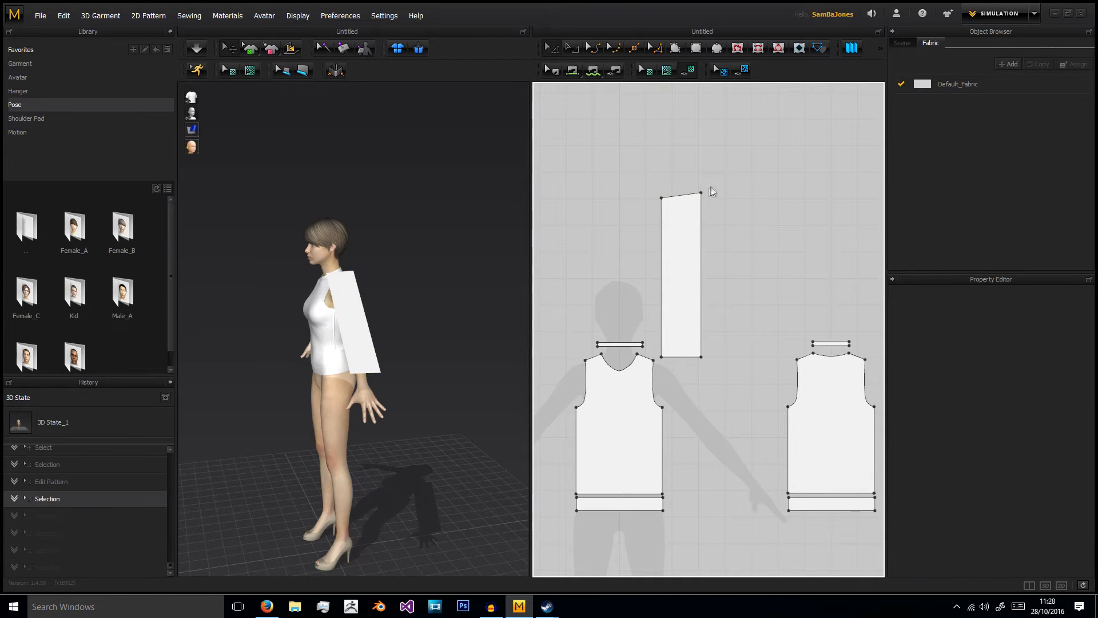
left_click(707, 188)
left_click(690, 199)
left_click(708, 201)
left_click_drag(701, 198, 701, 188)
right_click(701, 188)
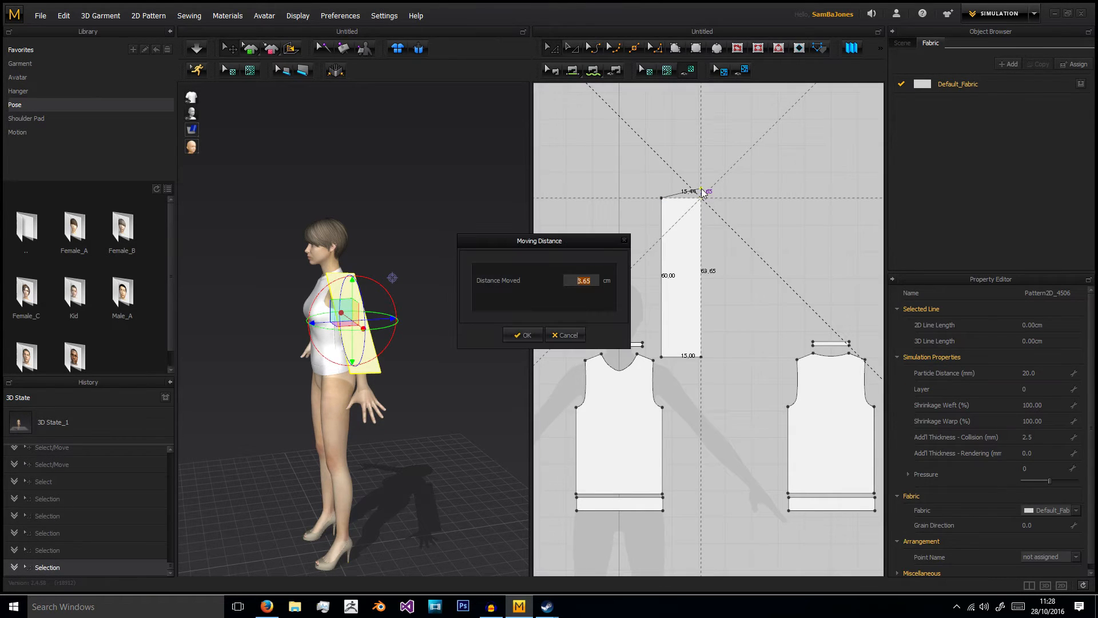
left_click(530, 333)
left_click(744, 150)
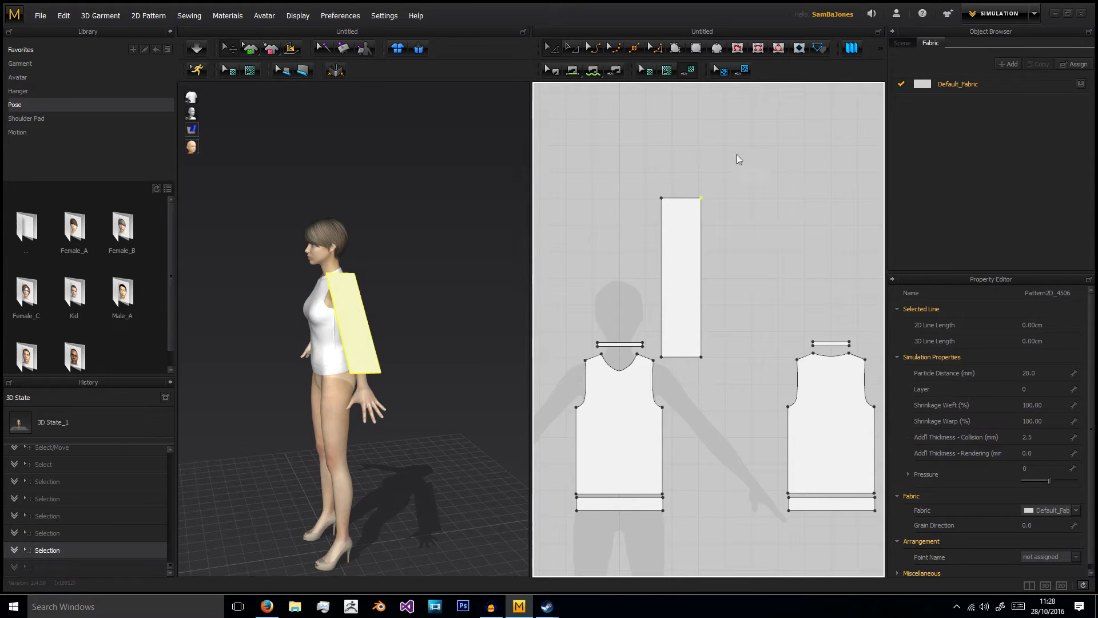
Raise the sleeve rectangle's upper right corner by 5 cm to slant its top edge
left_click_drag(701, 198, 701, 181)
right_click(701, 181)
type("5")
left_click(523, 335)
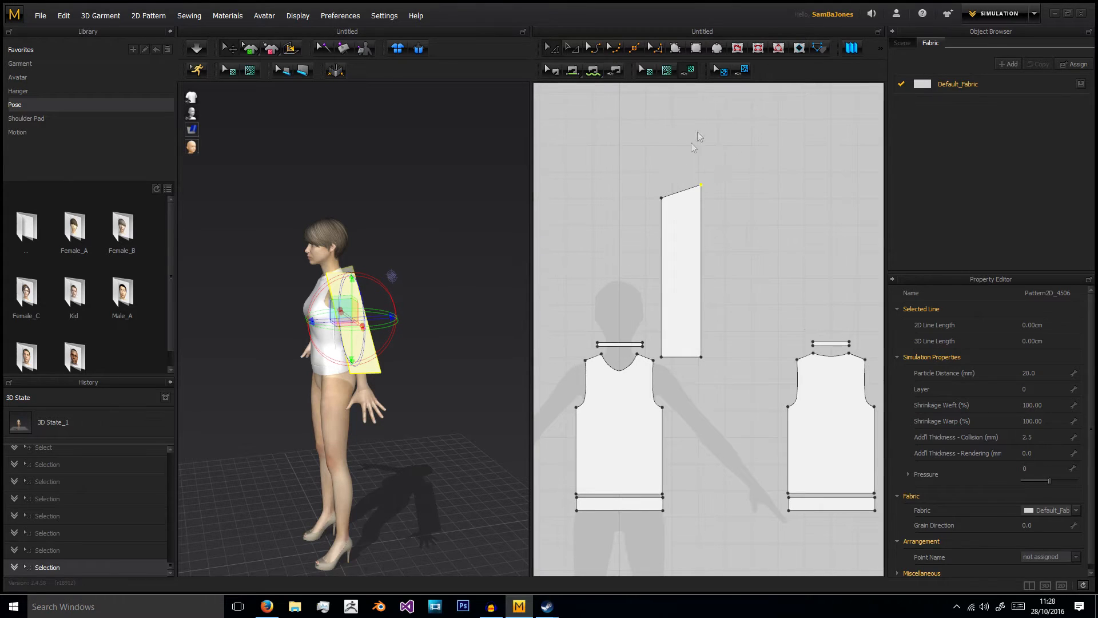
Split the sleeve's slanted top edge uniformly into four segments
left_click(683, 191)
right_click(683, 191)
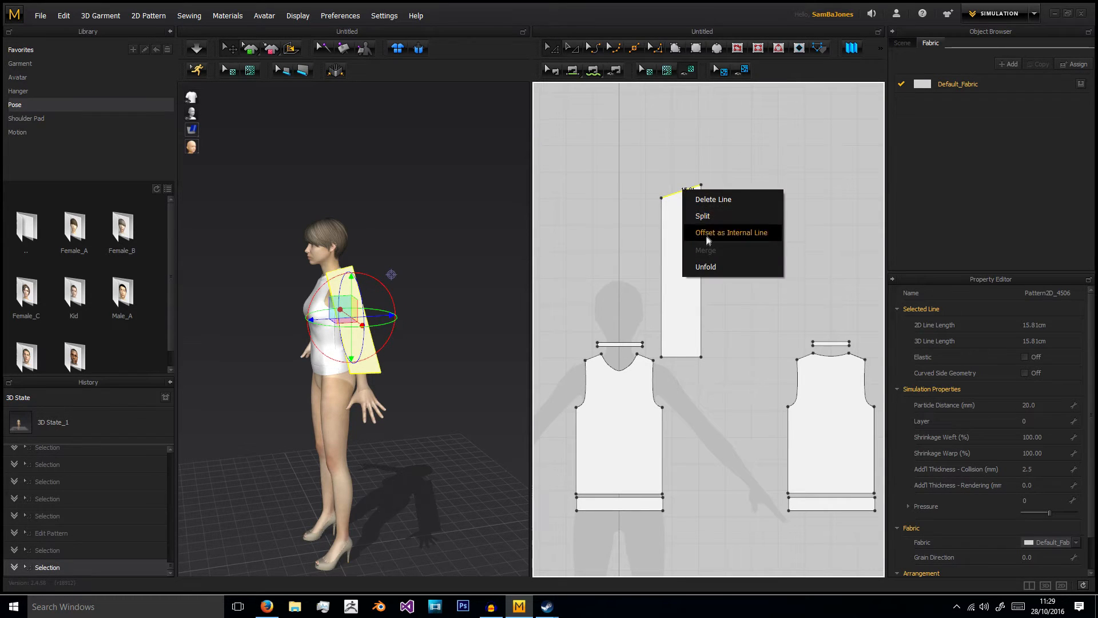
left_click(703, 216)
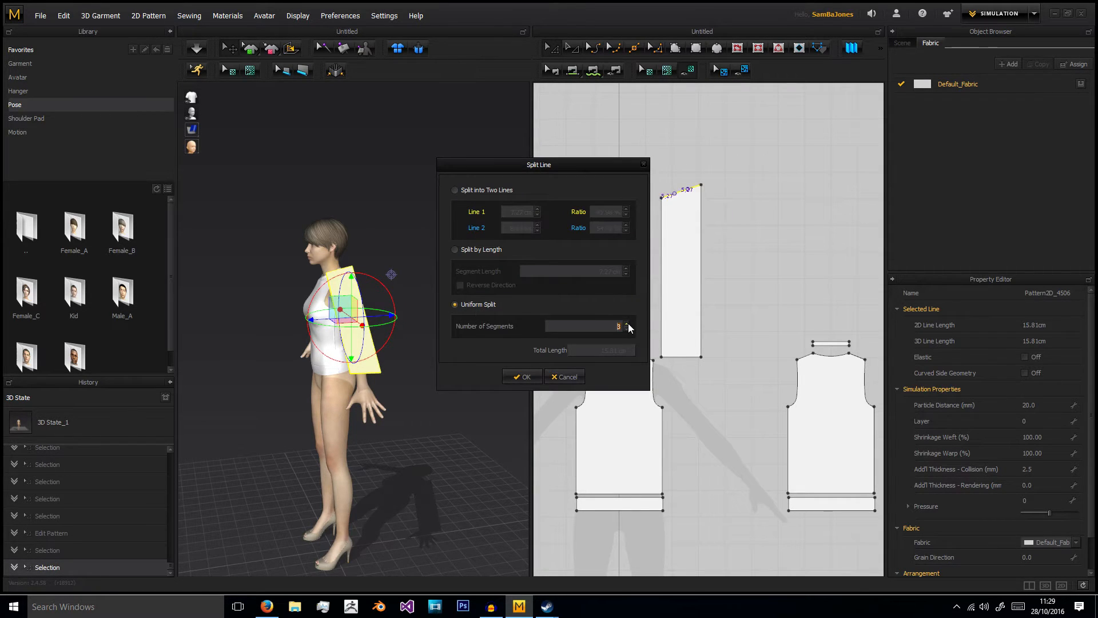
left_click(524, 377)
scroll(687, 171, "up", 4)
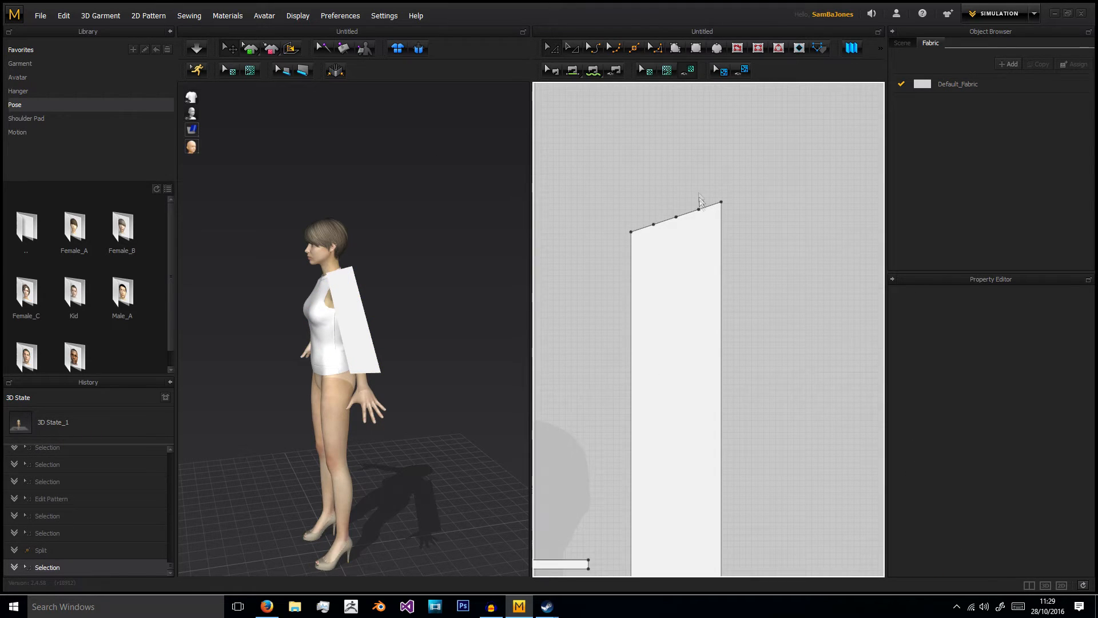
Shift the inner points of the sleeve's top edge to shape it into a shallow S profile
left_click_drag(699, 209, 699, 205)
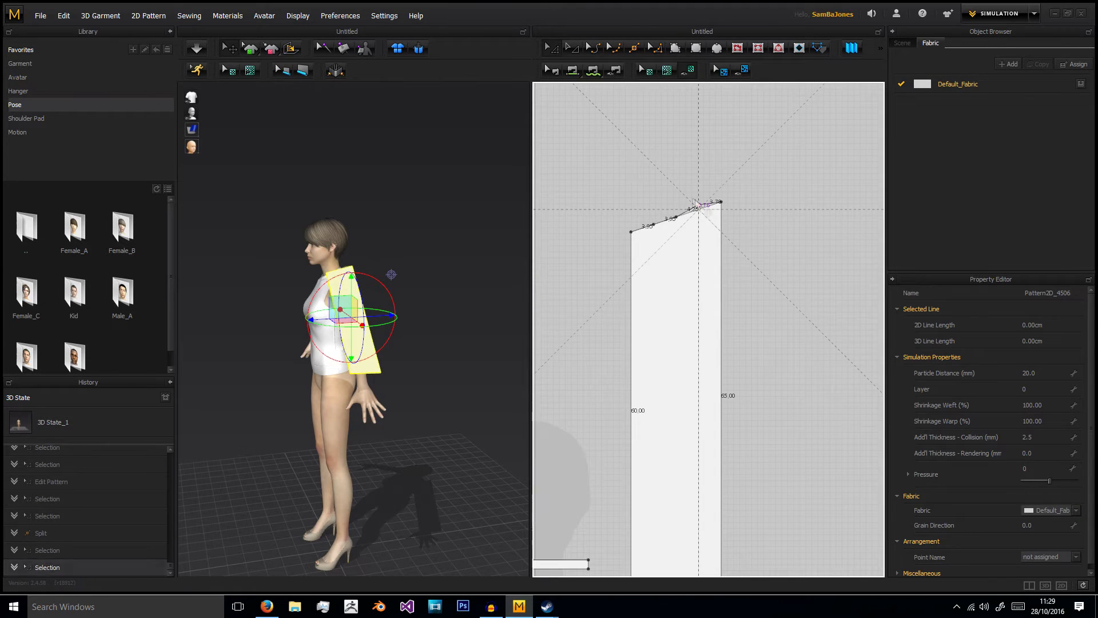
middle_click_drag(677, 197, 697, 144)
left_click(697, 144)
left_click_drag(696, 165, 674, 175)
key("ctrl+z")
left_click(696, 155)
left_click(688, 158)
left_click(677, 168)
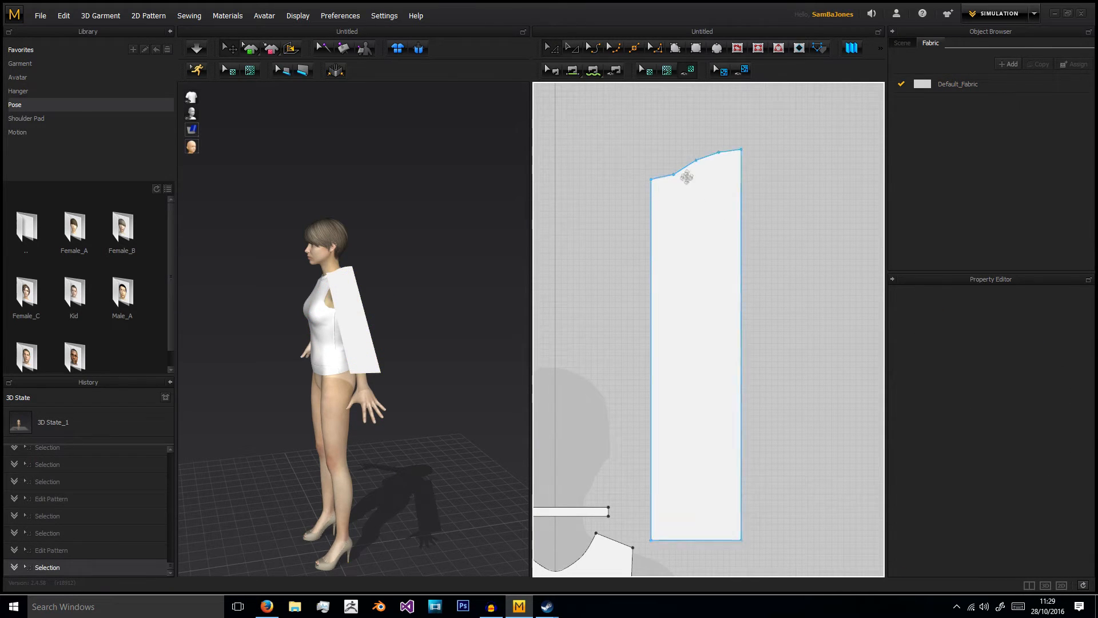
left_click(697, 162)
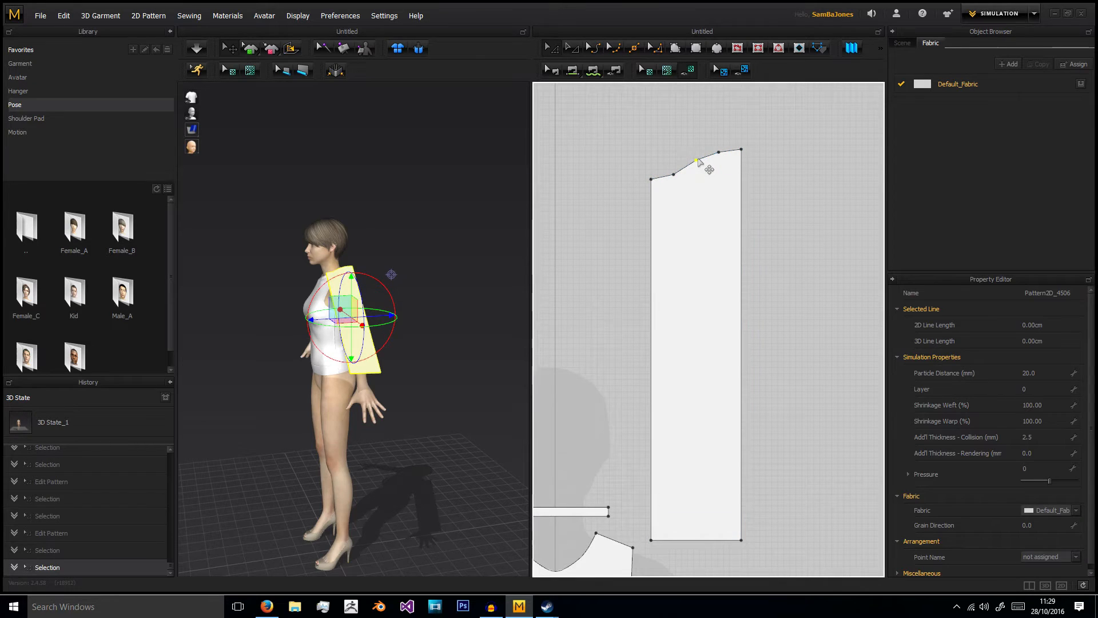
mouse_move(697, 163)
left_mouse_down()
mouse_move(702, 153)
mouse_move(697, 162)
left_mouse_up()
left_click(645, 172)
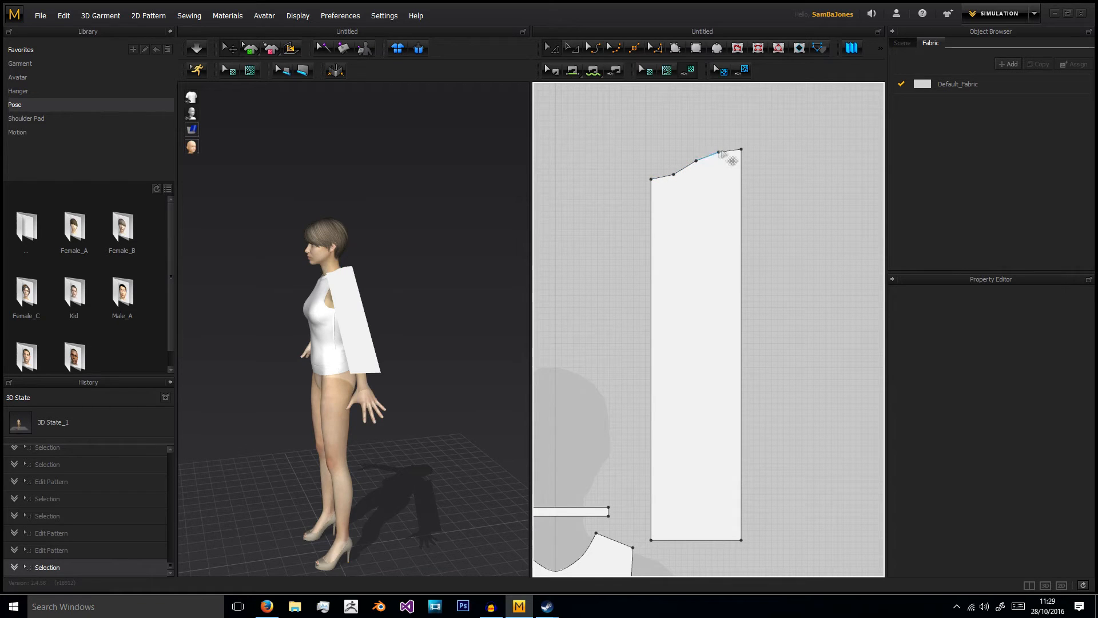
Convert the three inner points of the sleeve's top edge to curve points
right_click(674, 174)
left_click(704, 198)
right_click(696, 162)
left_click(726, 185)
right_click(719, 153)
left_click(749, 178)
left_click(773, 127)
left_click(718, 156)
left_click(701, 163)
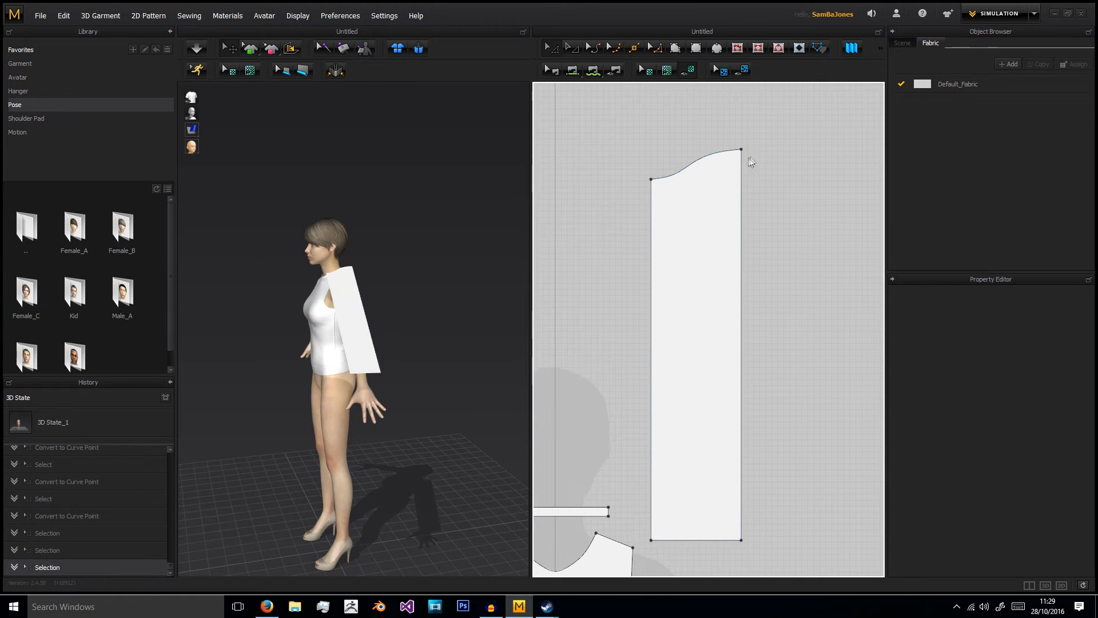
Undo the curve conversions, point shifts and split on the sleeve's top edge
key("ctrl+z")
key("ctrl+z")
key("ctrl+z")
key("ctrl+z")
key("ctrl+z")
key("ctrl+z")
key("ctrl+z")
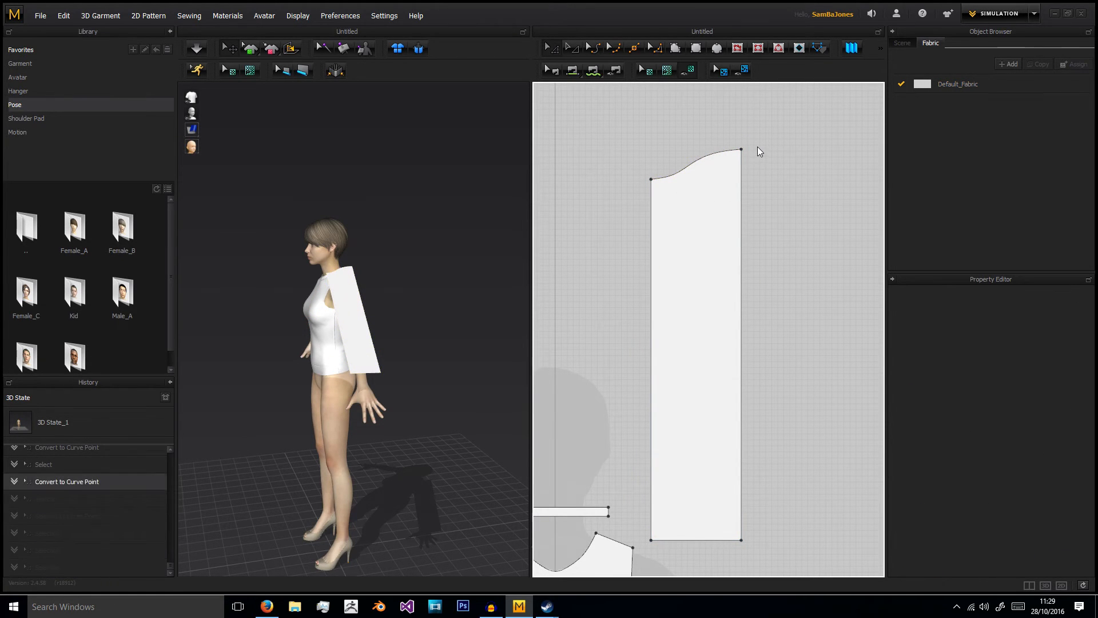
key("ctrl+z")
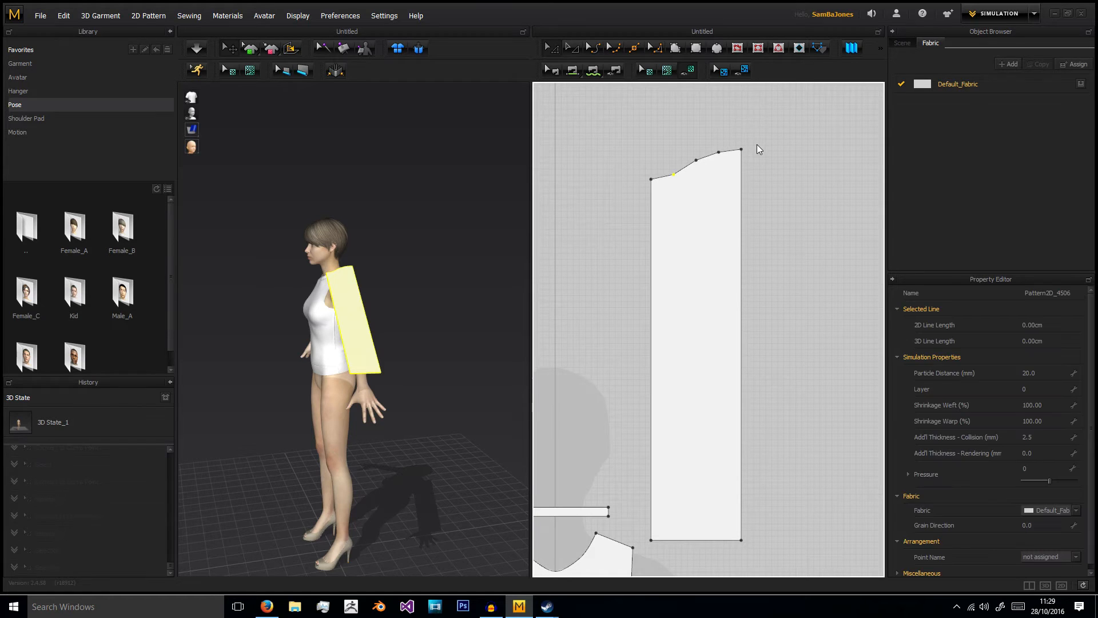
key("ctrl+z")
key("ctrl+z")
key("ctrl+z")
key("ctrl+z")
key("ctrl+z")
key("ctrl+z")
key("ctrl+z")
key("ctrl+z")
Raise the sleeve's upper right corner further so the slanted top edge is about 18 cm long
left_click(746, 151)
left_click_drag(743, 152, 739, 138)
right_click(739, 139)
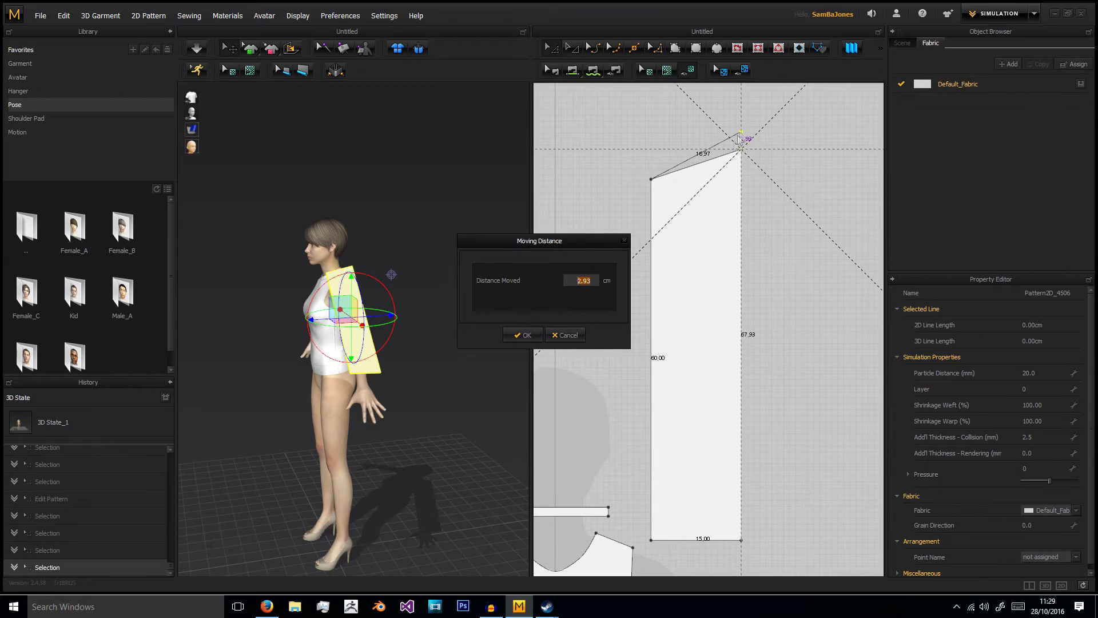
left_click(523, 335)
Split the steeper top edge of the sleeve uniformly into equal segments
left_click(709, 141)
right_click(712, 140)
left_click(724, 220)
left_click(489, 305)
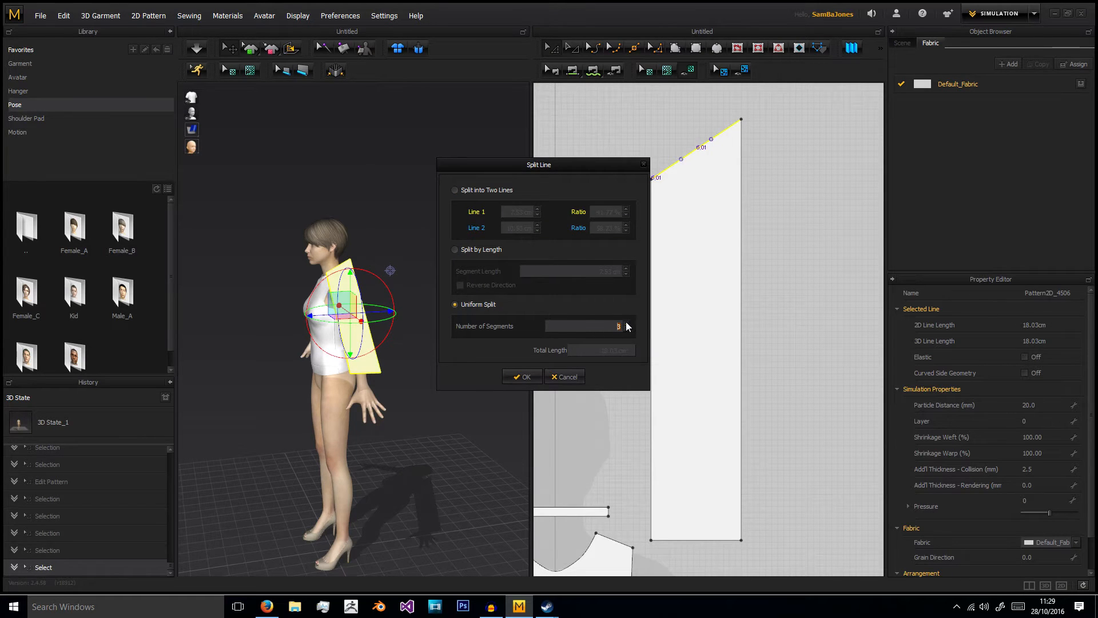
left_click(523, 376)
Shift the inner points of the sleeve's steeper top edge into an S profile and convert the lowest to a curve point
left_click_drag(719, 135, 696, 145)
left_click(684, 133)
left_click(692, 139)
right_click(674, 169)
left_click(697, 196)
Try to convert the middle point of the sleeve's top edge to a curve point and adjust it
left_click(693, 158)
right_click(697, 144)
left_click(690, 139)
right_click(694, 146)
left_click(727, 180)
mouse_move(706, 154)
left_mouse_down()
mouse_move(696, 140)
mouse_move(704, 152)
left_mouse_up()
left_click(691, 141)
key("ctrl+z")
key("ctrl+z")
Convert the remaining inner points of the sleeve's top edge to curve points for a smooth S-shaped sleeve cap
left_click(682, 130)
right_click(696, 143)
left_click(692, 135)
right_click(697, 144)
left_click(721, 169)
left_click(773, 122)
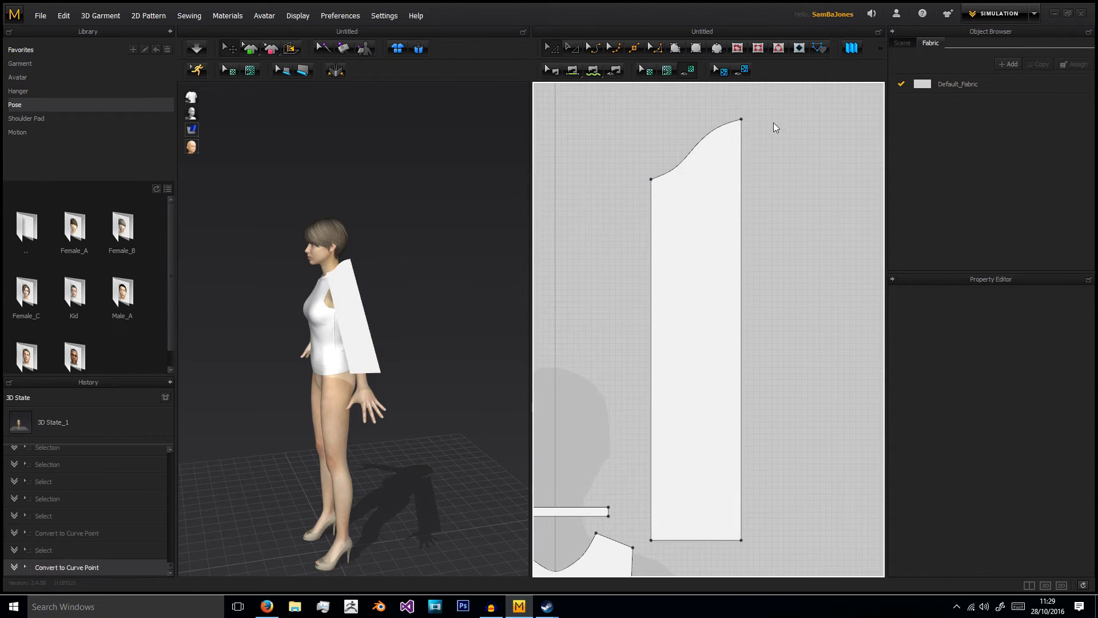
left_click(719, 127)
left_click(715, 106)
scroll(721, 227, "down", 4)
scroll(722, 229, "up", 3)
scroll(722, 230, "down", 1)
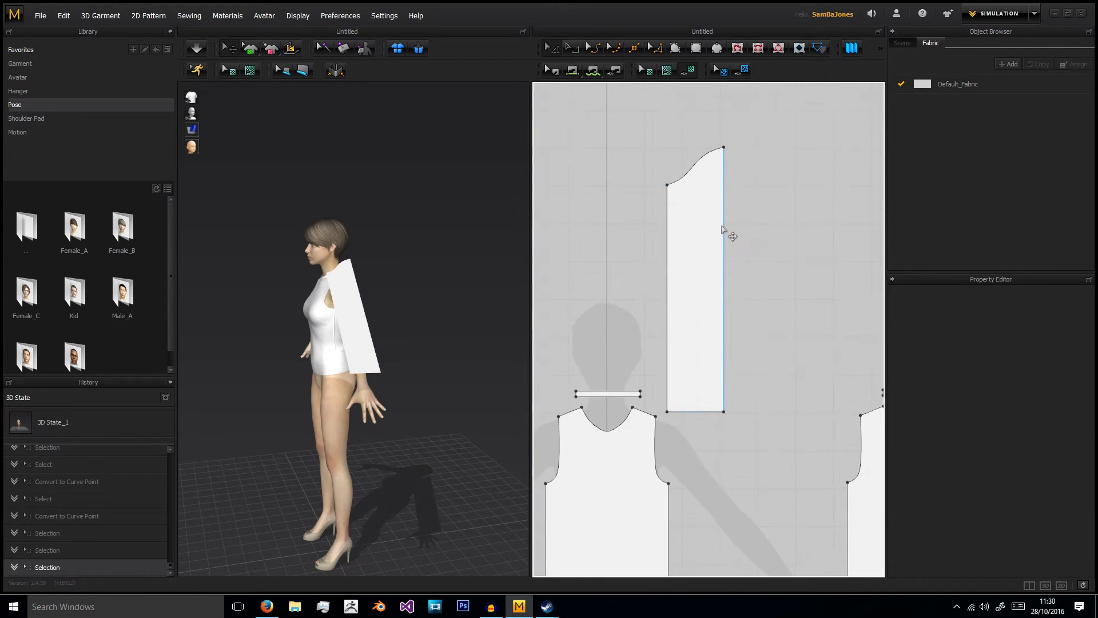
Move the sleeve's lower outer corner 5 cm inward along the hem to taper the sleeve
left_click(668, 412)
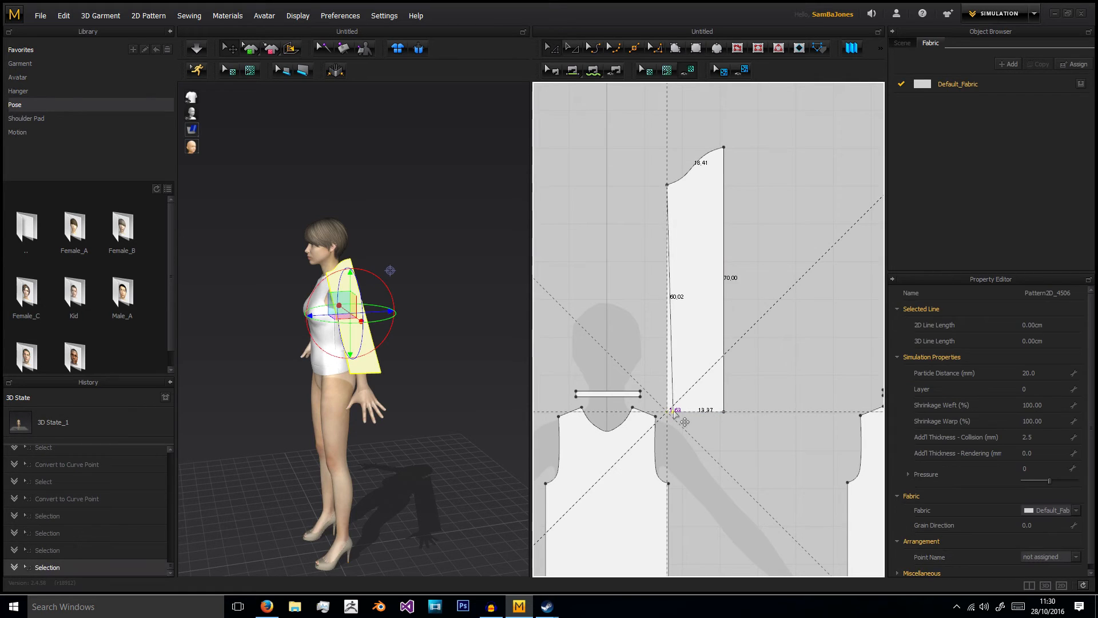
right_click(687, 422)
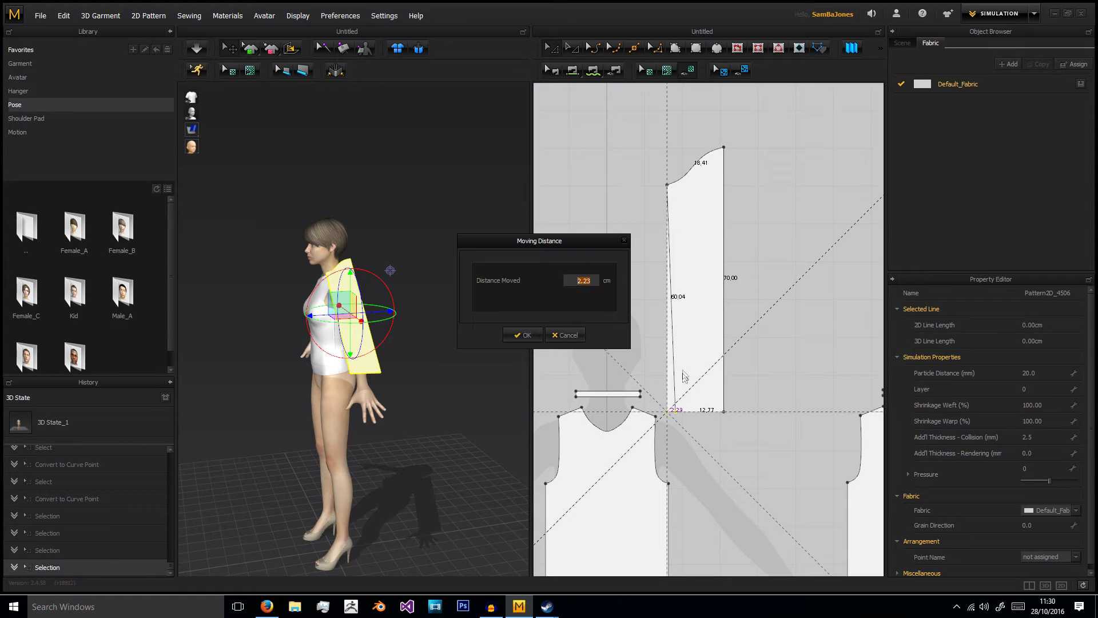
type("5")
left_click(526, 335)
Unfold the half sleeve along its 70 cm straight edge and delete the leftover middle point on the hem
right_click(725, 345)
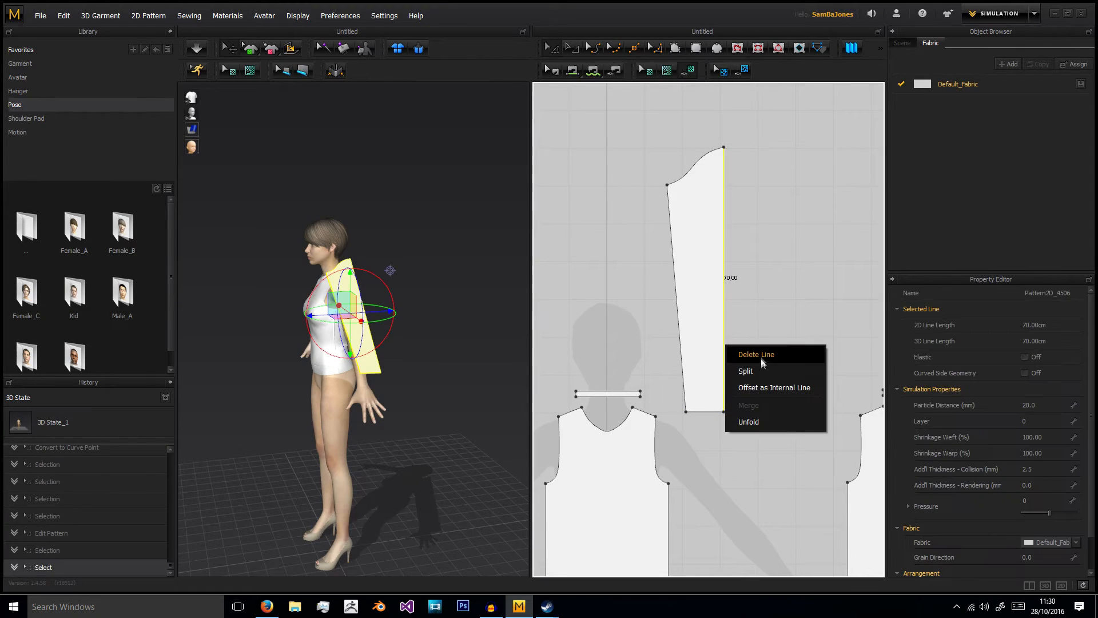
left_click(758, 419)
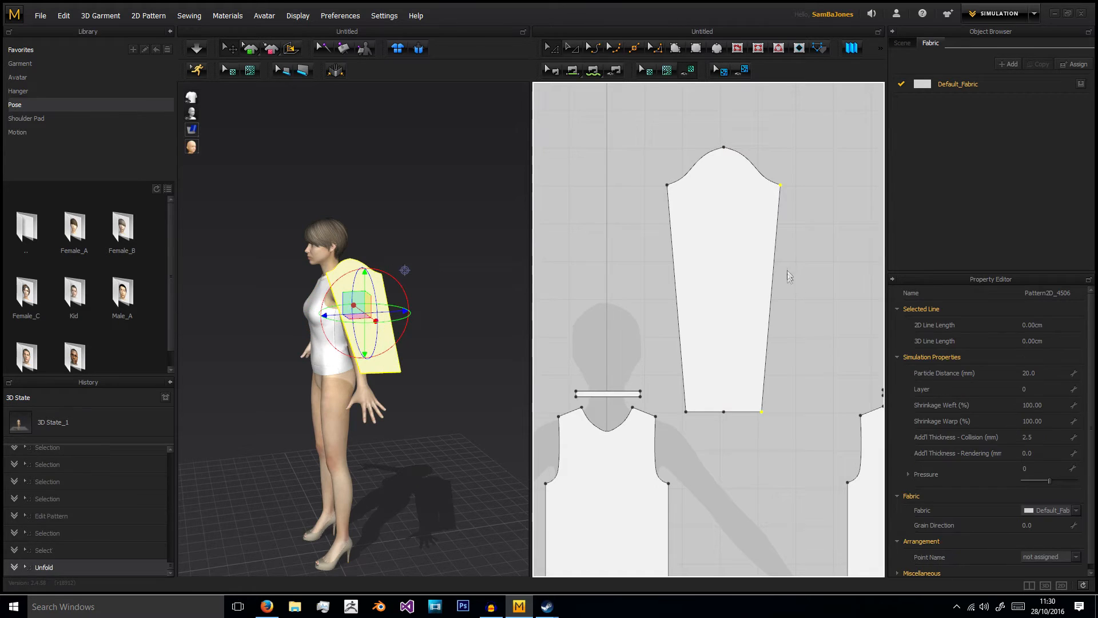
left_click(724, 414)
key("Delete")
Move the full sleeve pattern outward in 3D so that it sits beside the avatar's arm
middle_click_drag(770, 429, 773, 375)
right_click_drag(343, 320, 457, 342)
left_click(369, 299)
left_click_drag(414, 313, 427, 315)
right_click_drag(428, 315, 350, 297)
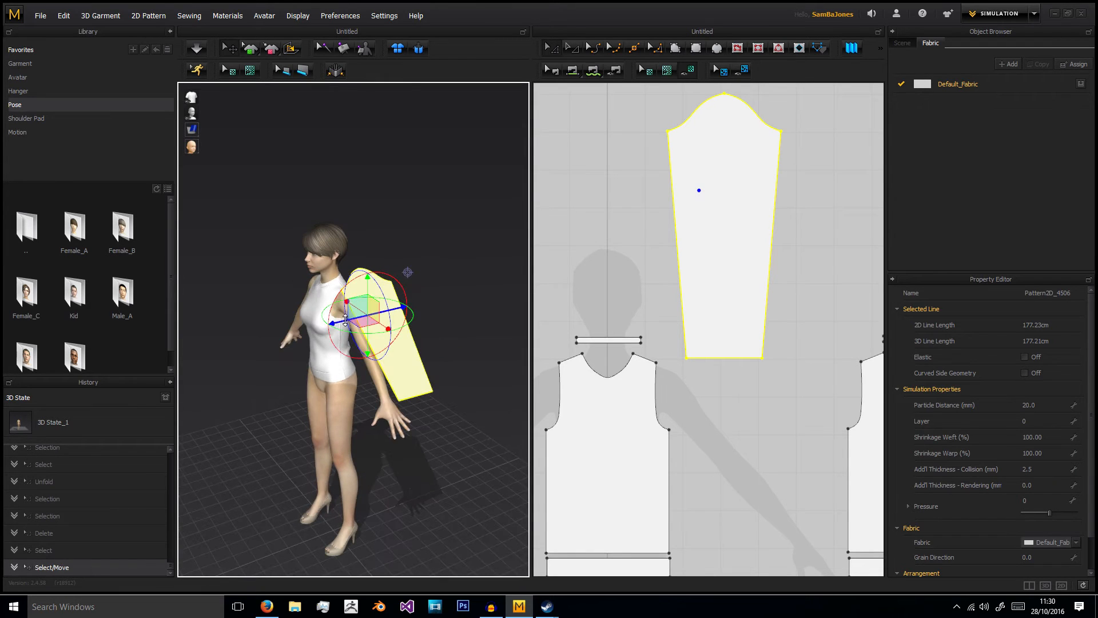
left_click_drag(344, 320, 333, 321)
left_click(470, 259)
Sew the two halves of the sleeve cap to the front and back armholes with Segment Sewing
left_click(592, 72)
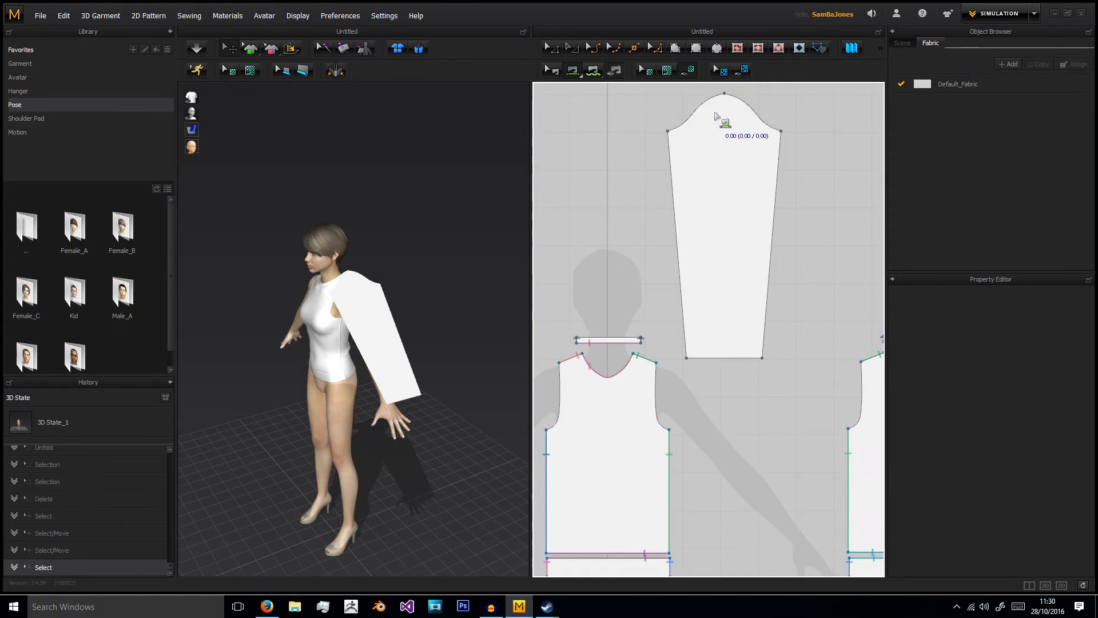
left_click(652, 377)
right_click_drag(428, 346, 473, 337)
scroll(747, 295, "down", 3)
left_click(751, 199)
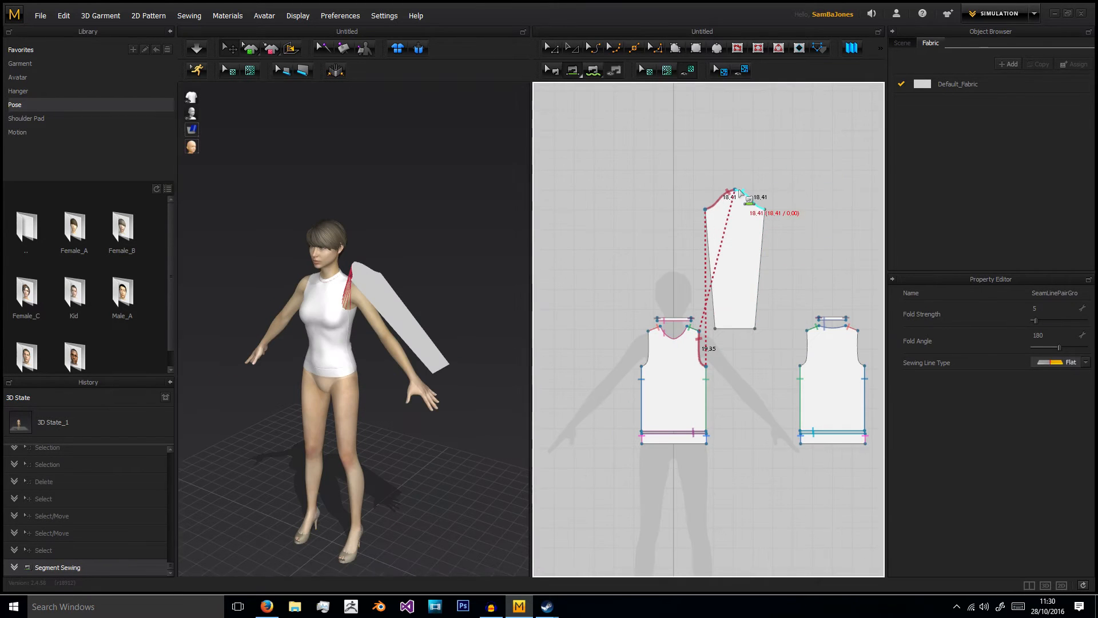
left_click(799, 360)
right_click_drag(465, 294, 446, 328)
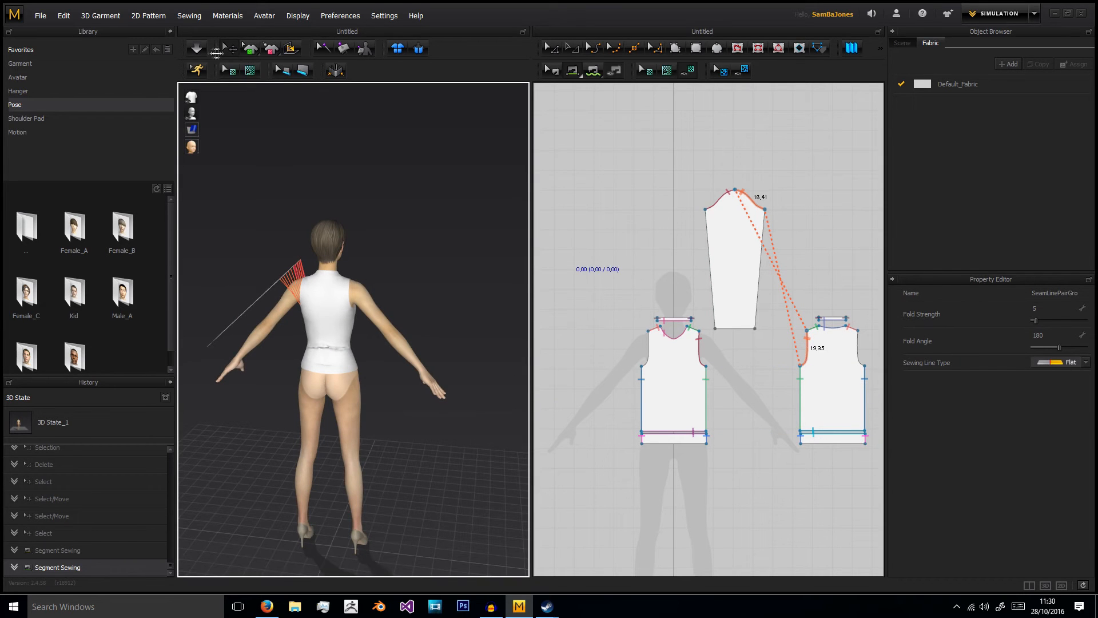
Simulate the garment to pull the sewn sleeve cap onto the armhole
left_click(197, 48)
right_click_drag(372, 187, 382, 287)
scroll(382, 287, "up", 3)
scroll(382, 288, "up", 6)
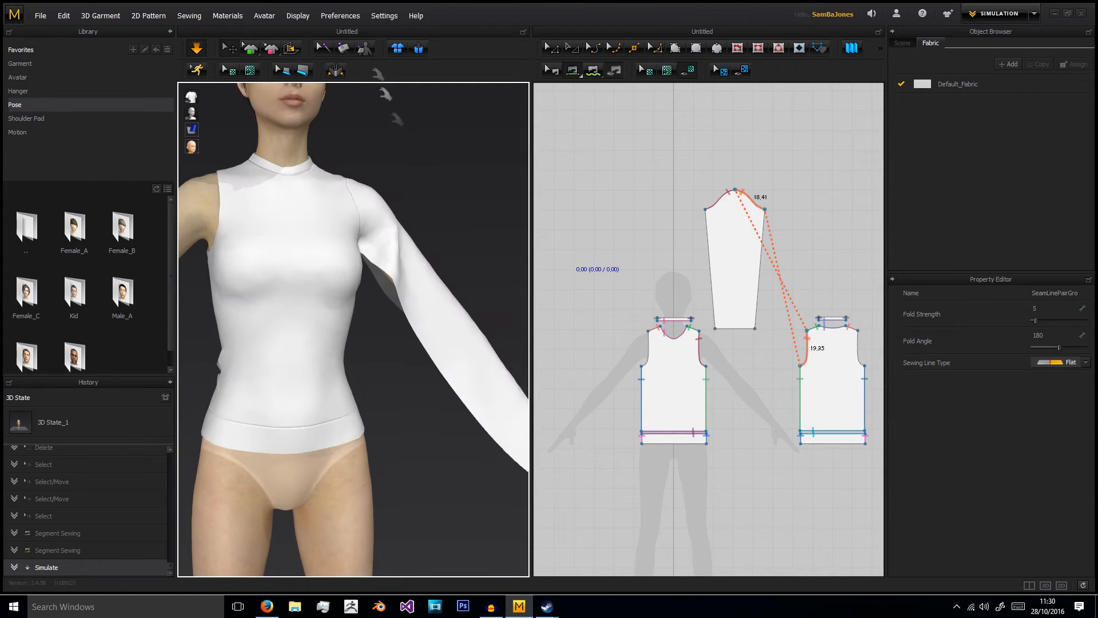
Sew the sleeve's two long side edges together and simulate to close the sleeve around the arm
left_click(711, 269)
left_click(760, 268)
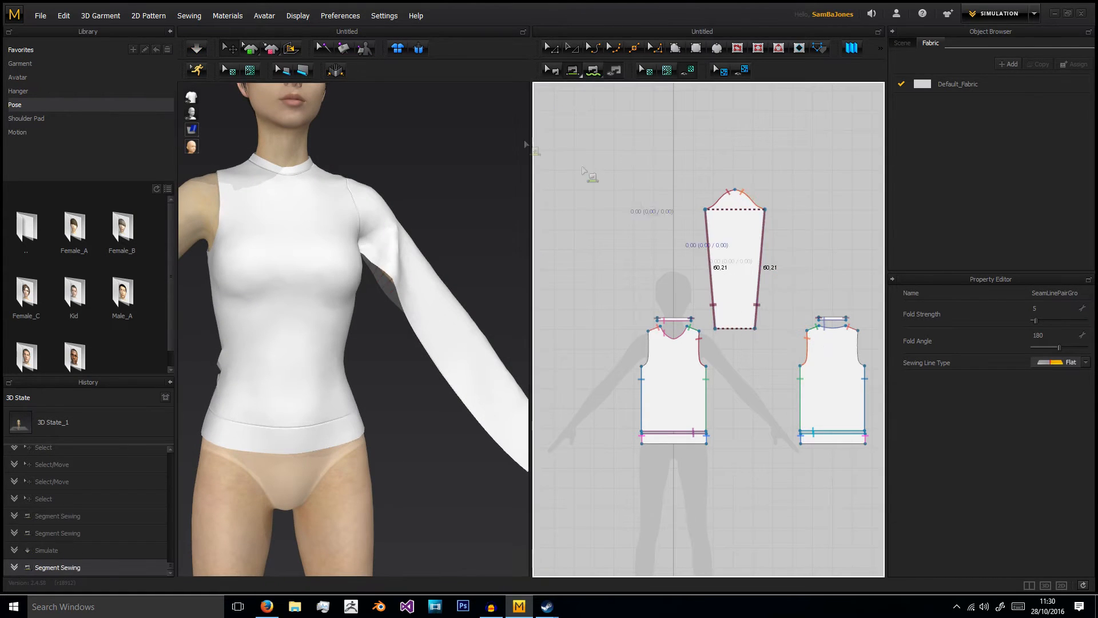
middle_click_drag(469, 184, 380, 157)
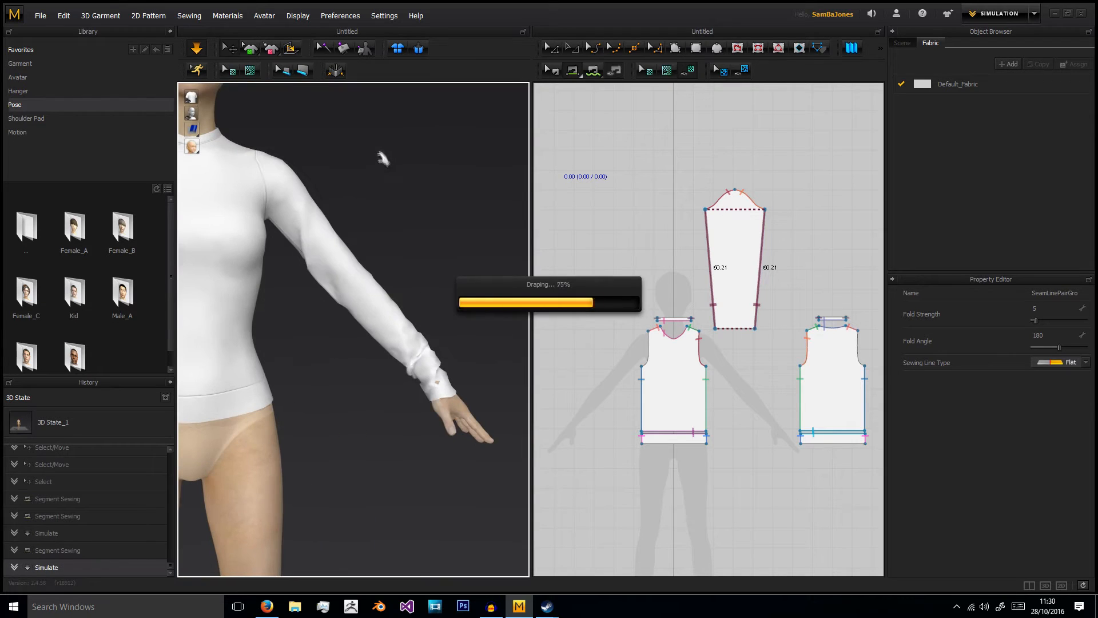
Tug the sleeve fabric along the arm during simulation to adjust how it drapes
left_click(432, 328)
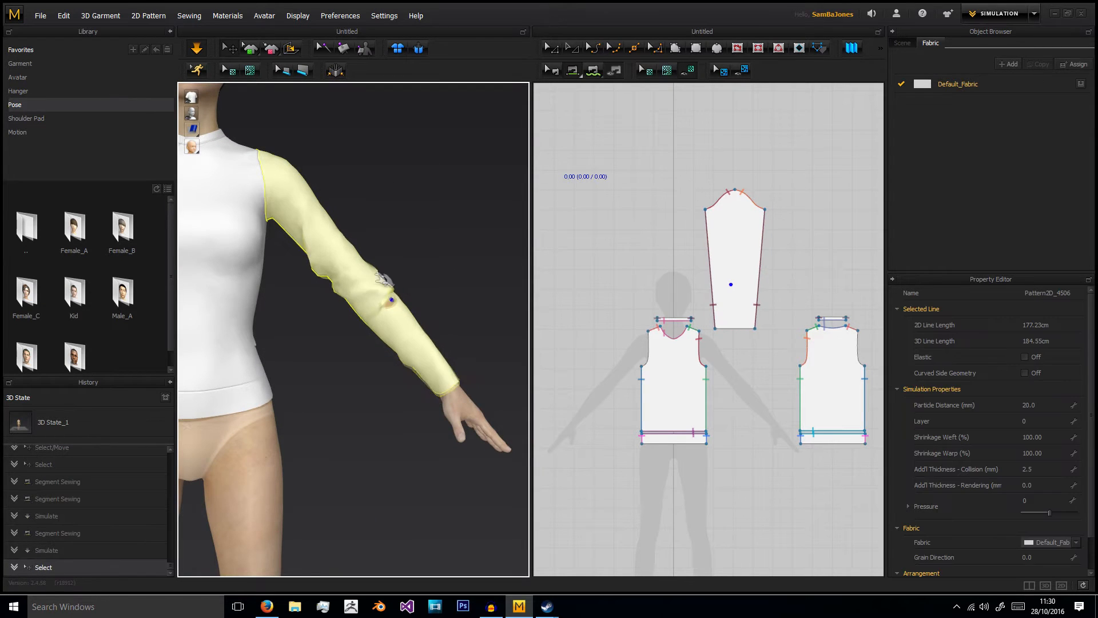
left_click(422, 265)
left_click(354, 258)
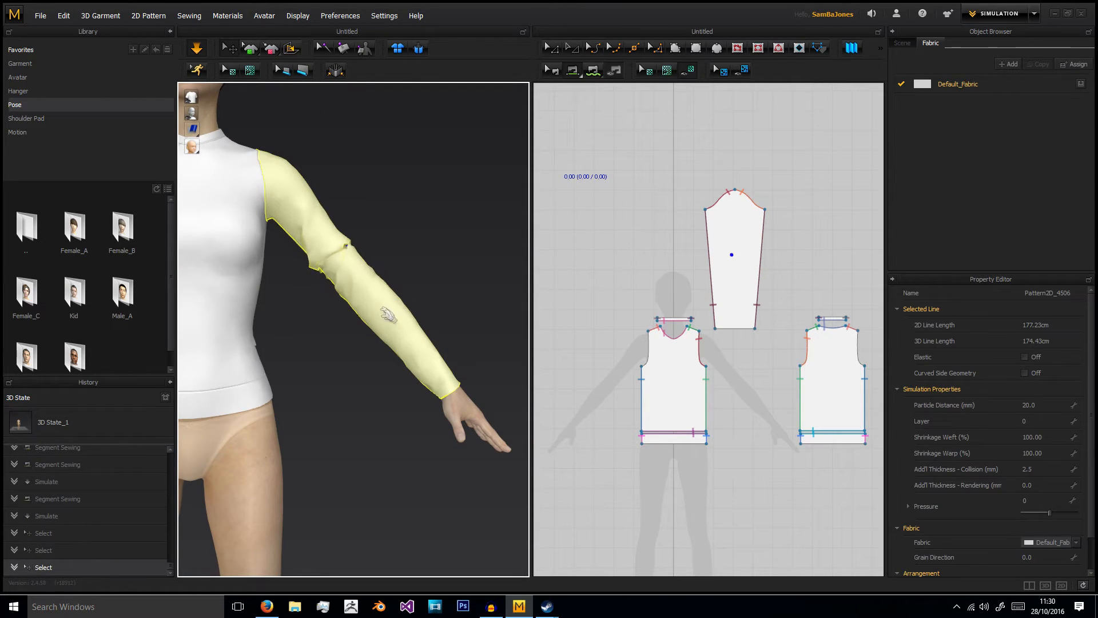
left_click(393, 217)
left_click(370, 280)
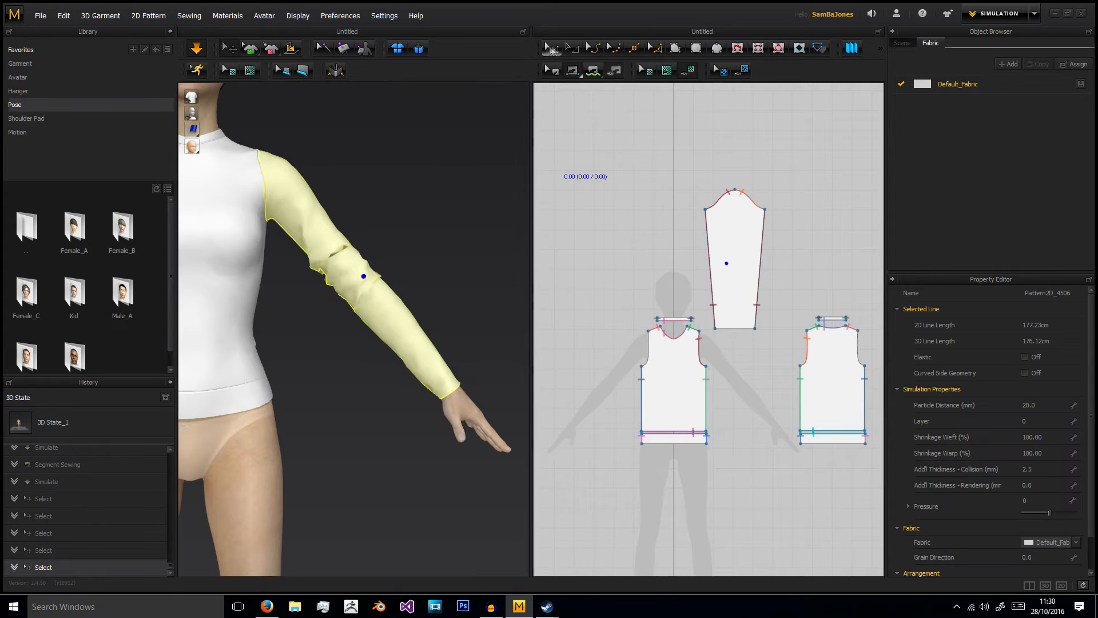
Move the sleeve's hem edge upward to shorten the sleeve and recalculate the drape
left_click(552, 48)
left_click_drag(739, 328, 739, 321)
right_click(739, 321)
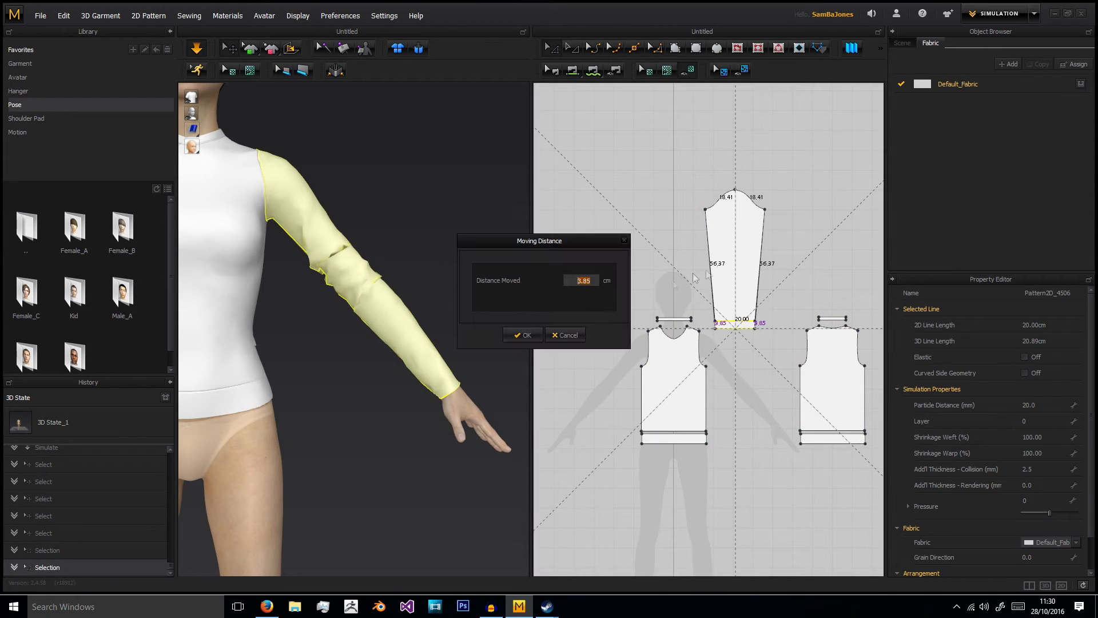
left_click(530, 338)
left_click(197, 48)
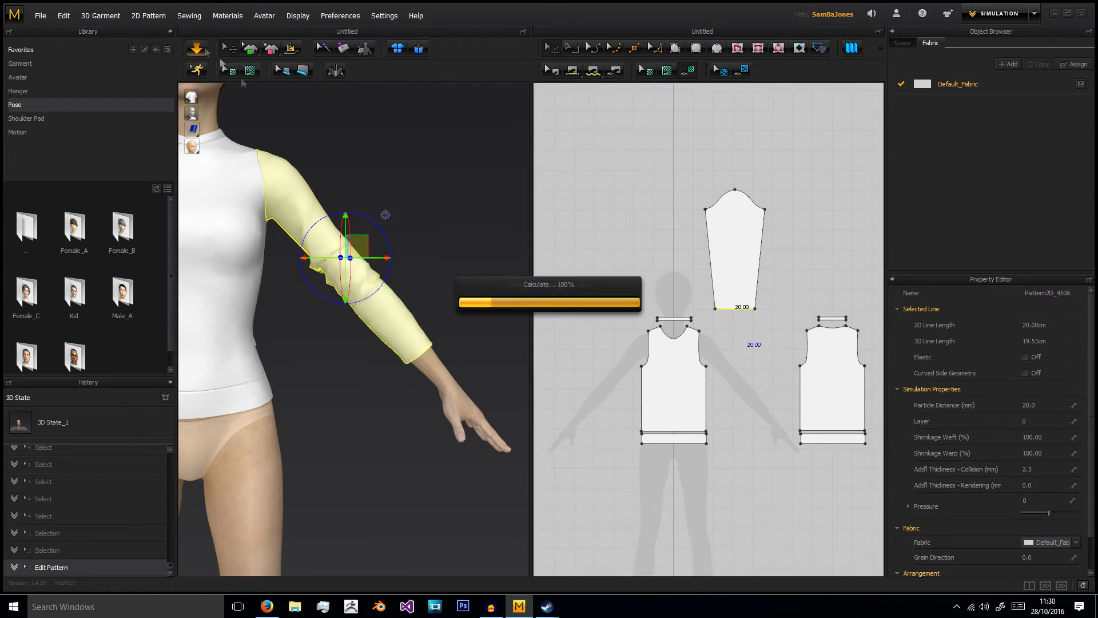
Pull the shortened sleeve's fabric along the forearm to settle its folds
left_click(451, 385)
left_click_drag(450, 384, 443, 343)
left_click_drag(384, 316, 418, 310)
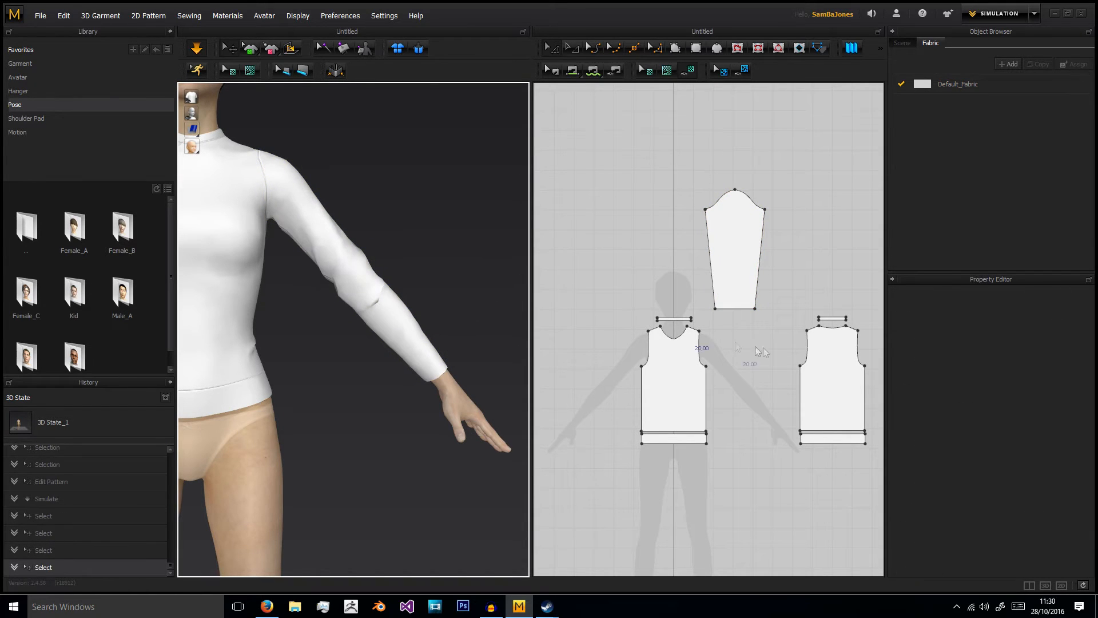
Lengthen the sleeve by moving its hem edge 5 cm downward
left_click_drag(734, 309, 734, 326)
right_click(735, 325)
type("5")
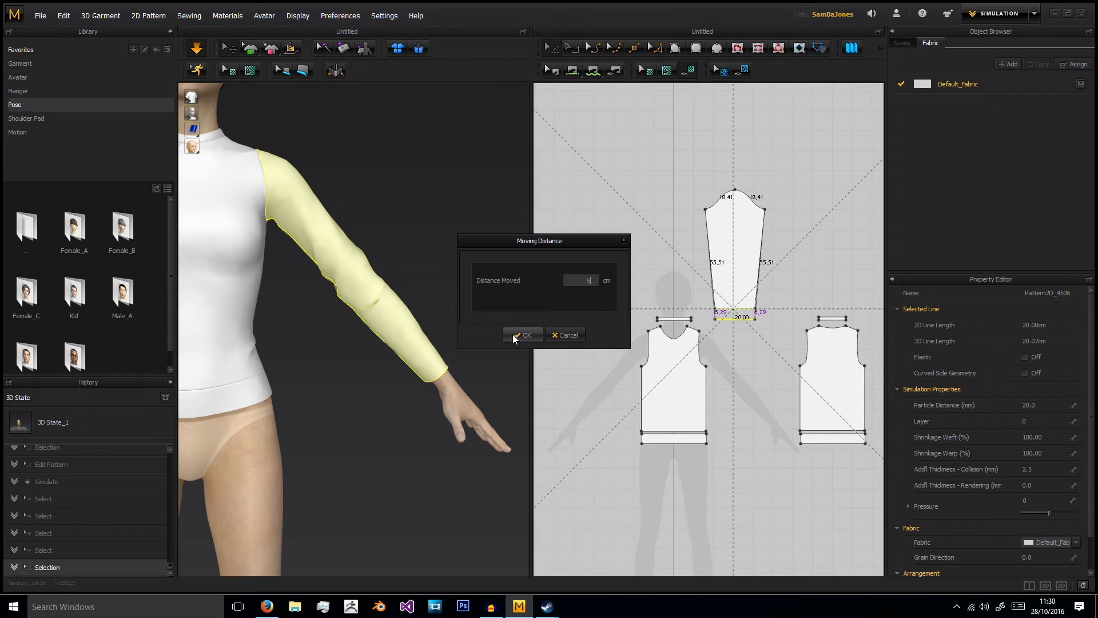
left_click(515, 337)
Tug the fabric of the sleeve and bodice during simulation to smooth the drape and check the fit
left_click(438, 355)
mouse_move(437, 355)
left_mouse_down()
mouse_move(417, 333)
mouse_move(419, 348)
left_mouse_up()
right_click_drag(419, 348, 483, 269)
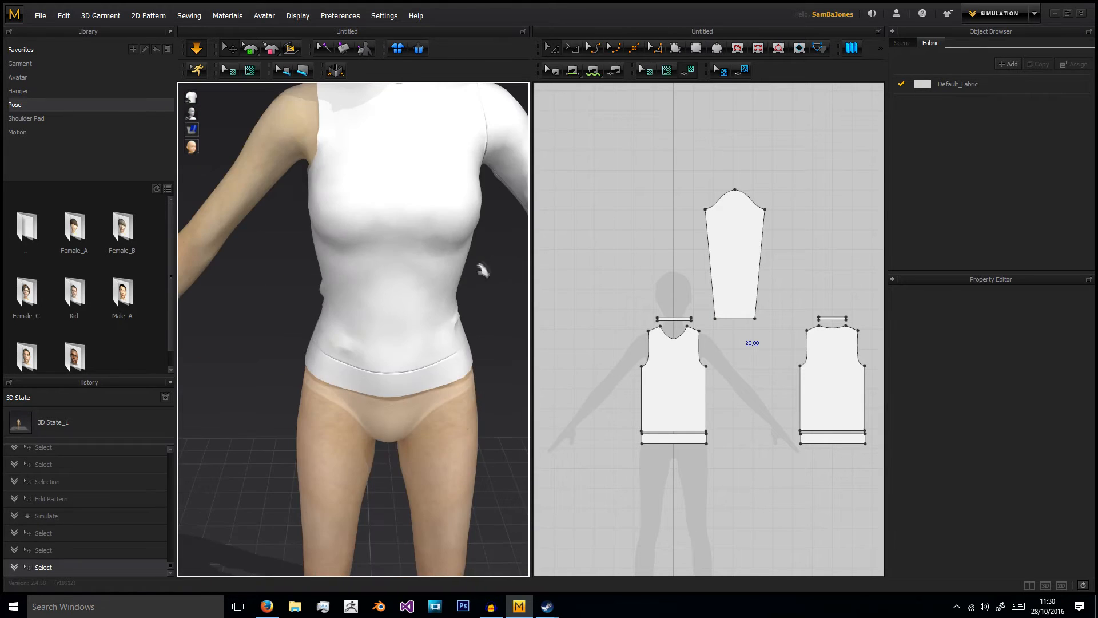
middle_click_drag(482, 270, 376, 201)
right_click_drag(376, 201, 408, 203)
left_click(341, 156)
left_click(376, 199)
scroll(408, 203, "down", 3)
left_click(343, 174)
left_click(383, 167)
mouse_move(394, 175)
right_mouse_down()
mouse_move(243, 179)
mouse_move(328, 179)
mouse_move(344, 195)
mouse_move(395, 189)
right_mouse_up()
scroll(662, 233, "down", 3)
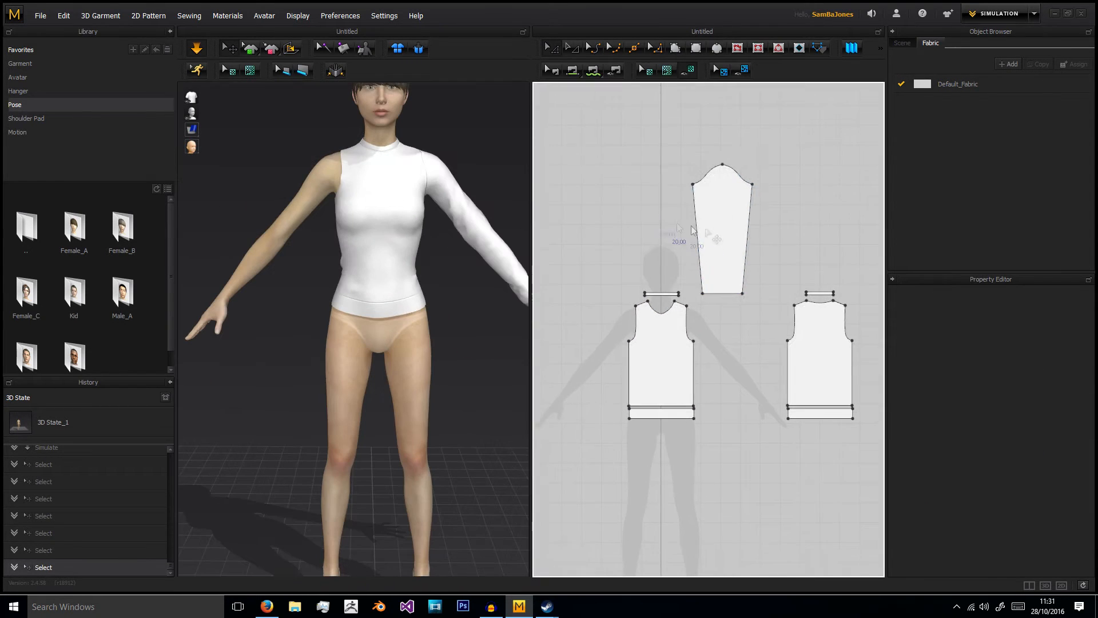
Copy the finished sleeve and paste the duplicate on the other side of the avatar's centre line
left_click(715, 230)
key("ctrl+c")
key("ctrl+v")
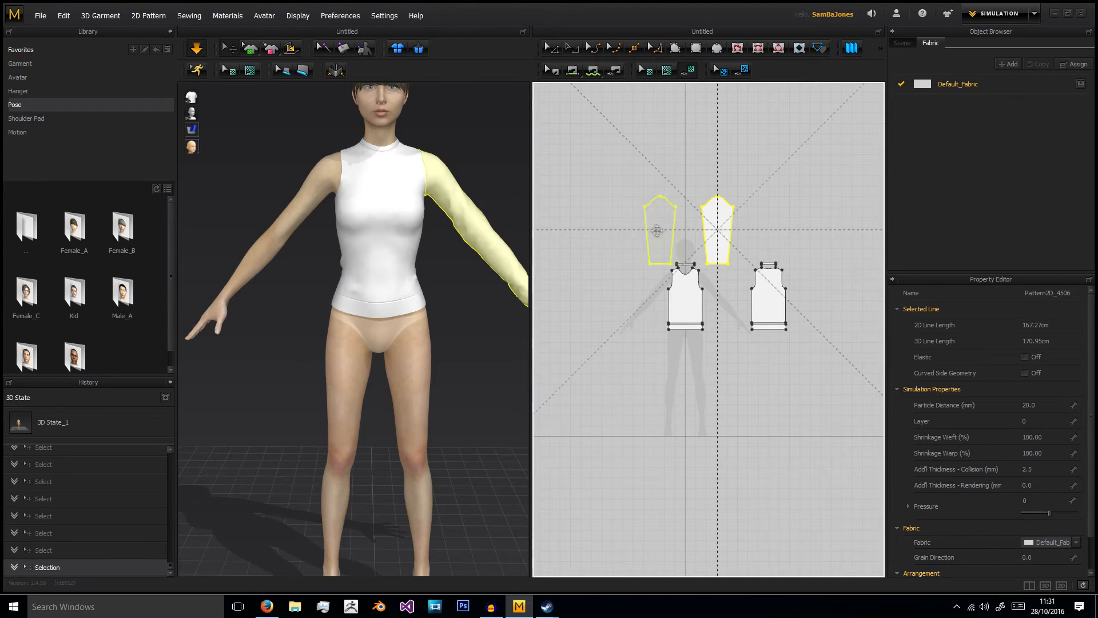
left_click(642, 230)
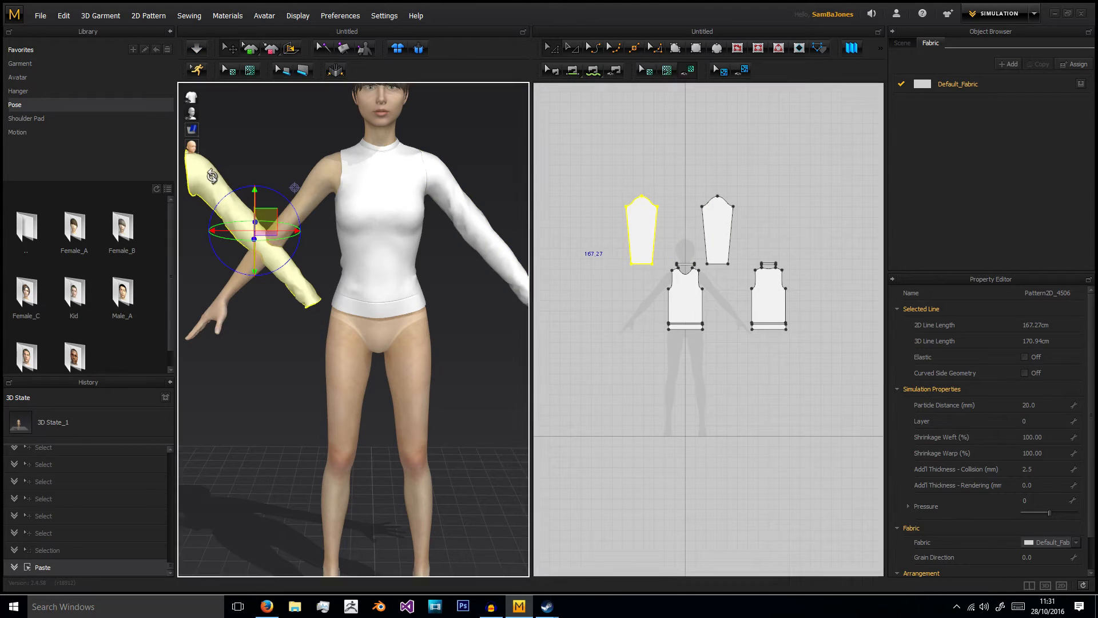
Flip the pasted sleeve horizontally in 3D and move it onto the bare arm
right_click(221, 192)
left_click(283, 385)
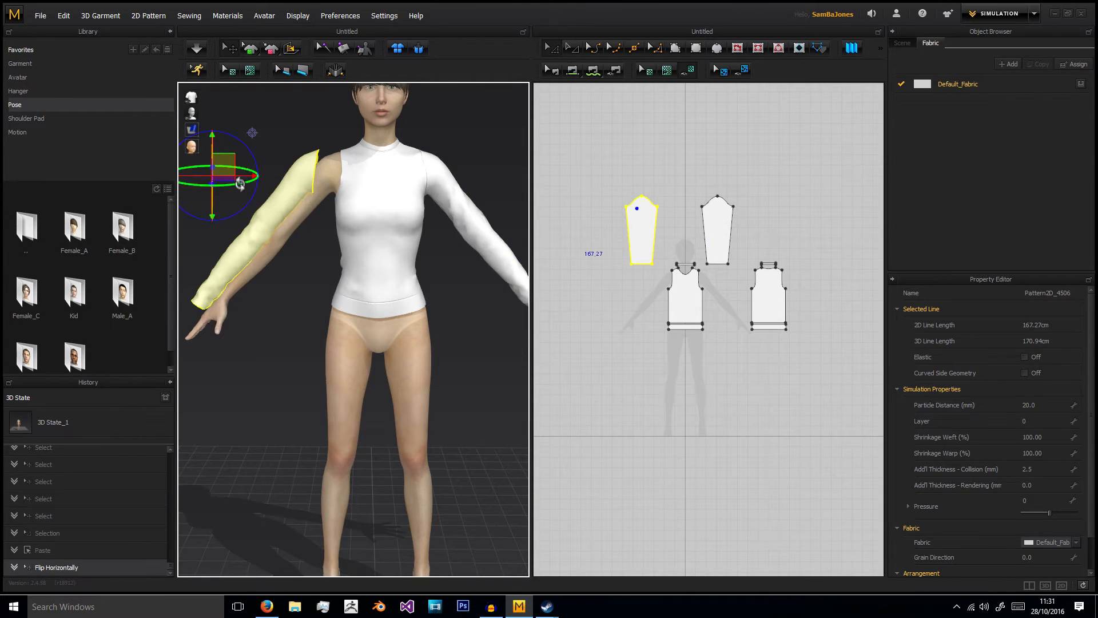
left_click_drag(245, 175, 278, 175)
right_click_drag(278, 175, 544, 249)
middle_click_drag(497, 243, 398, 241)
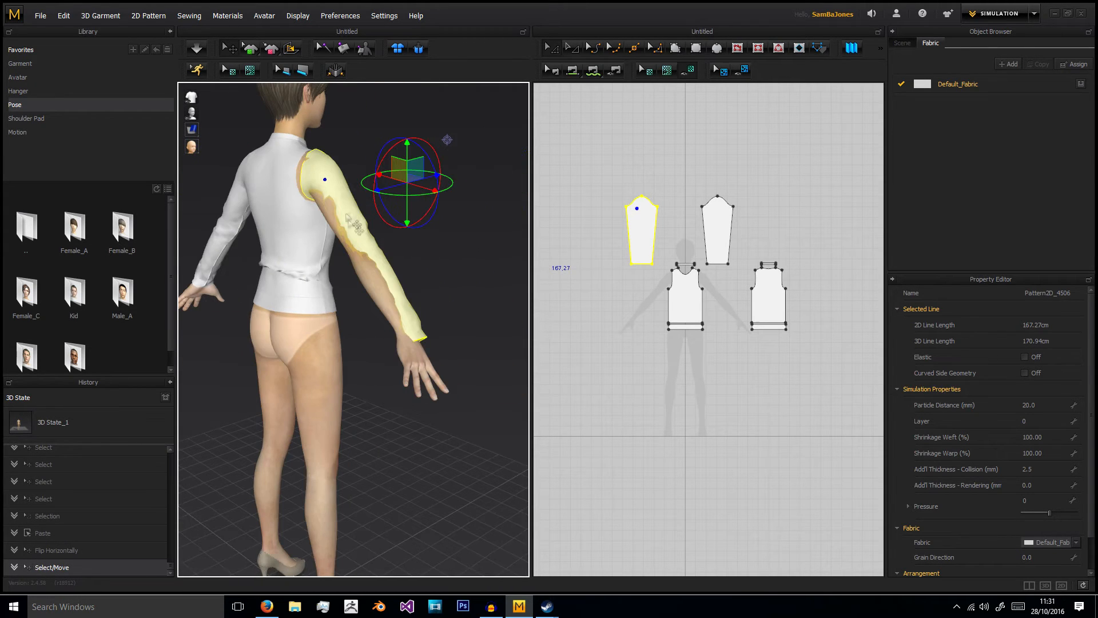
Reset the 3D arrangement of the pasted sleeve so that it is flat again
right_click(320, 190)
left_click(407, 369)
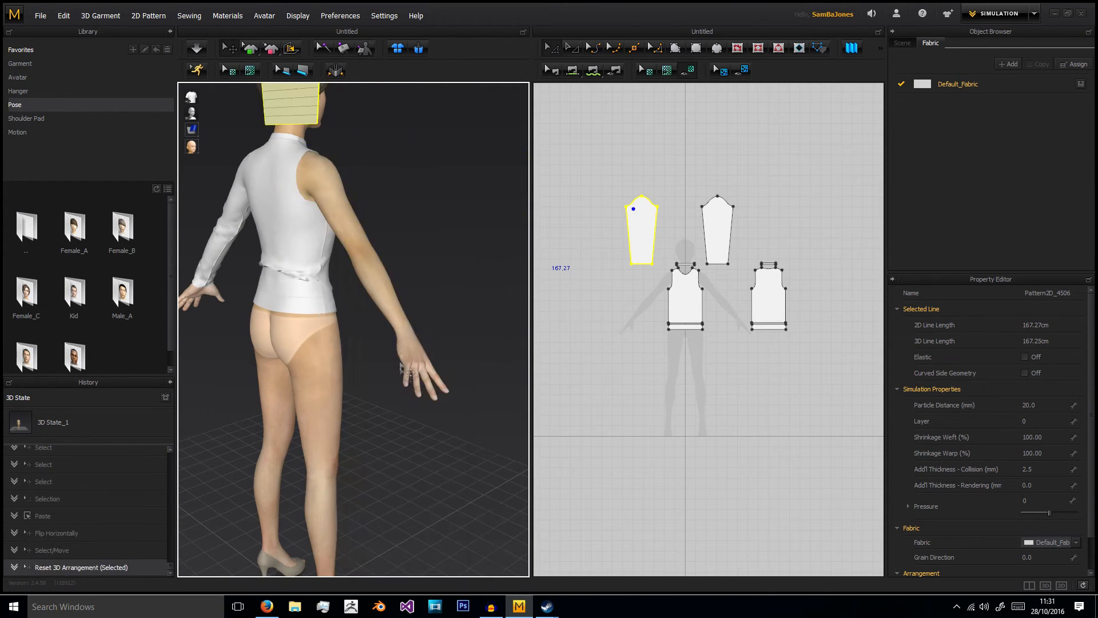
right_click_drag(389, 265, 359, 194)
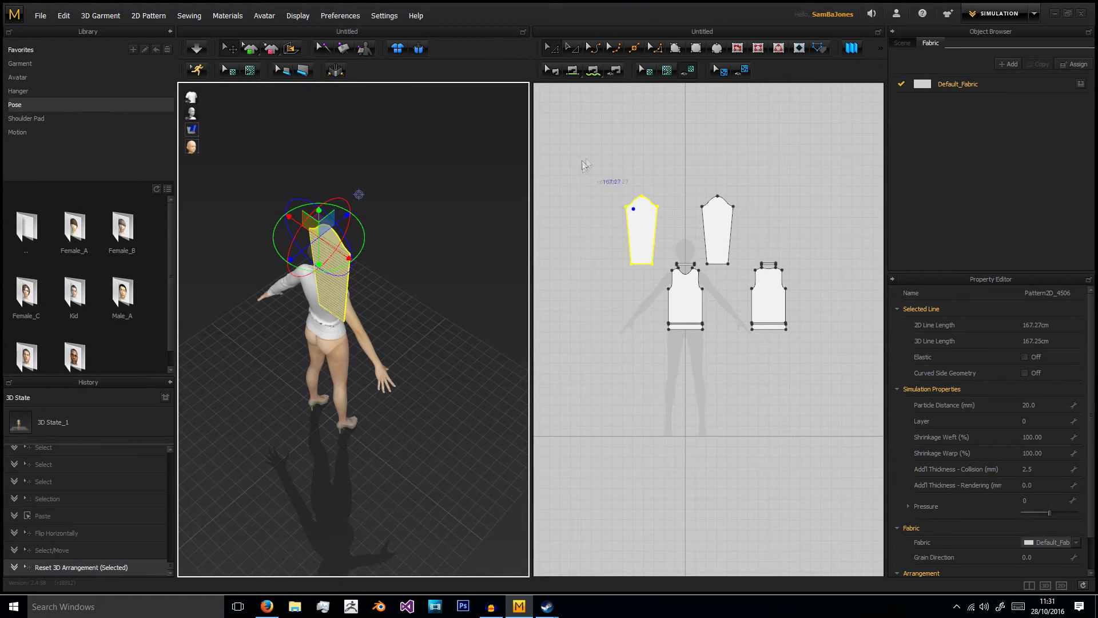
Delete the seam joining the two long side edges of the pasted sleeve
left_click(558, 71)
scroll(663, 213, "up", 5)
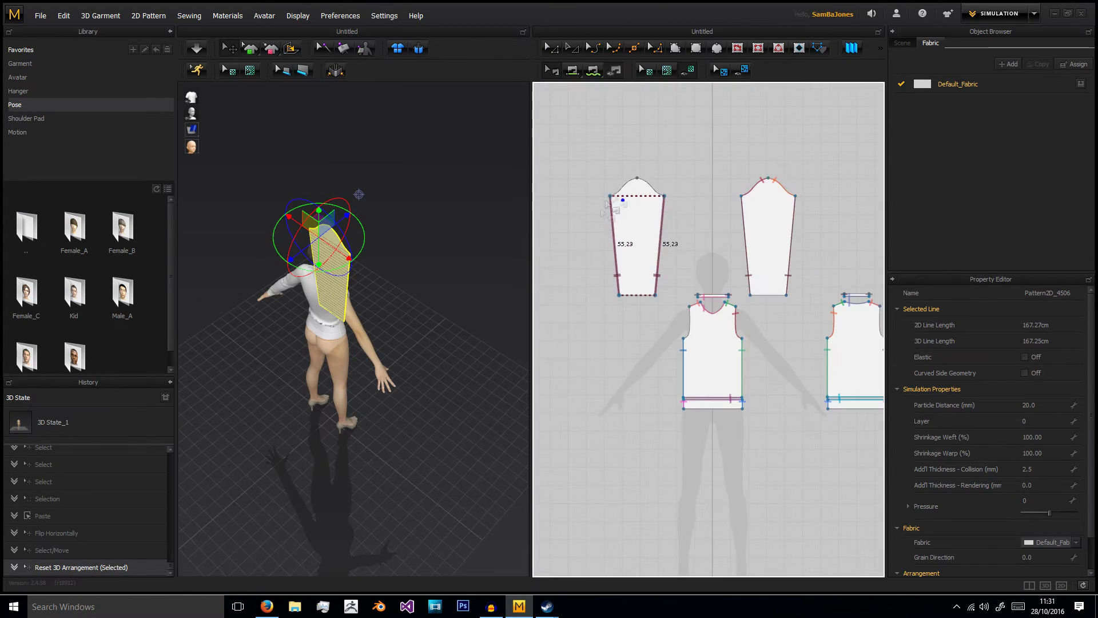
left_click(617, 192)
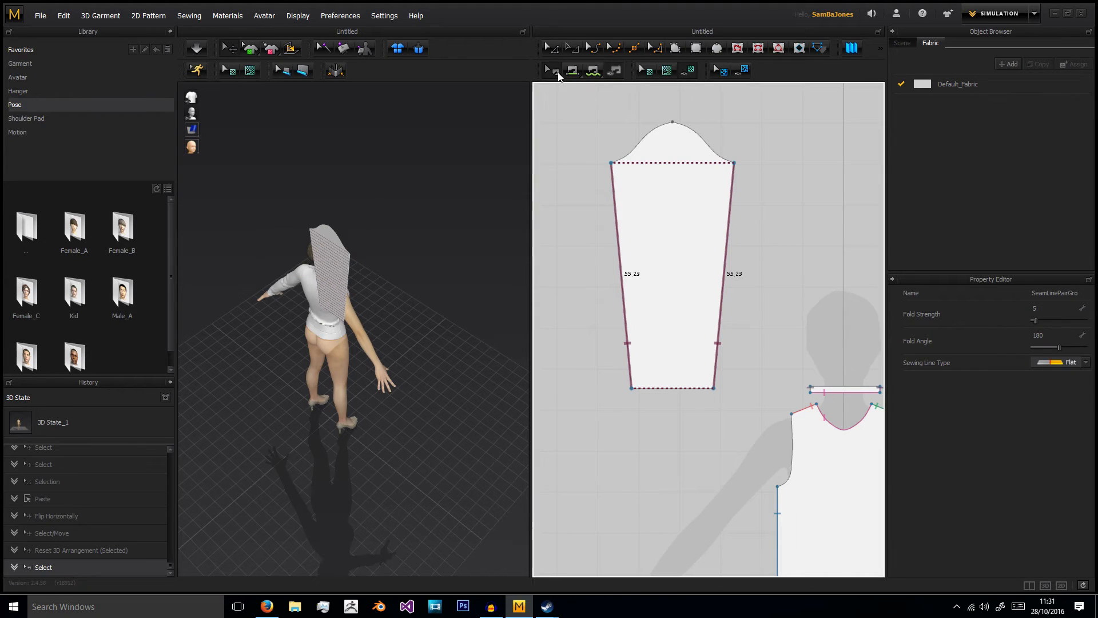
key("Delete")
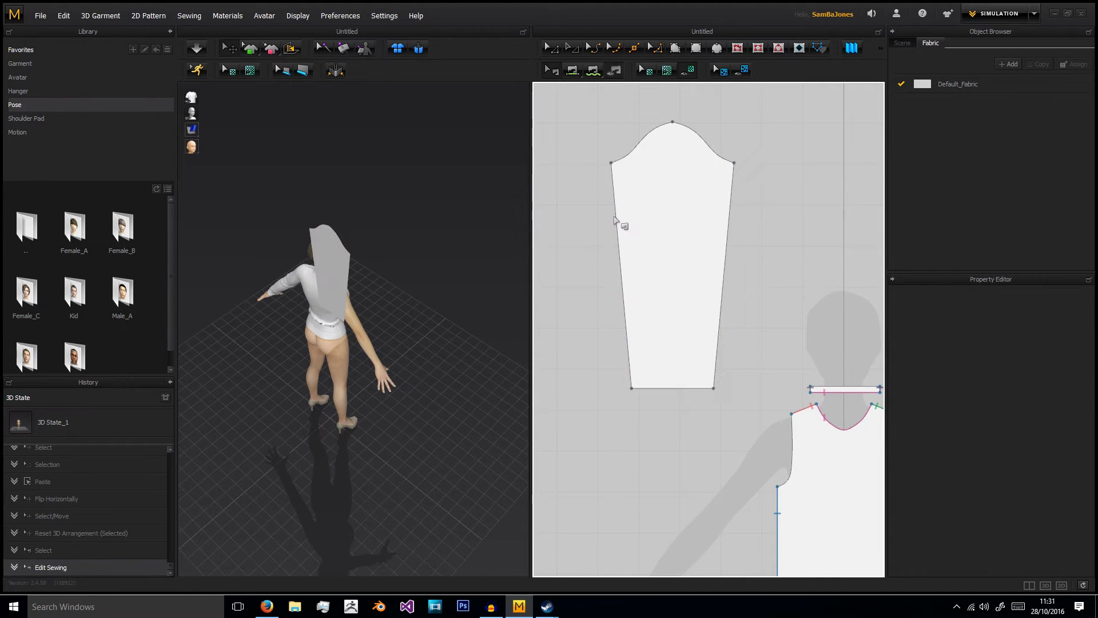
Rotate the flat pasted sleeve in 3D to face sideways and tilt it outward
right_click_drag(354, 263, 353, 220)
left_click(342, 166)
right_click_drag(342, 166, 397, 278)
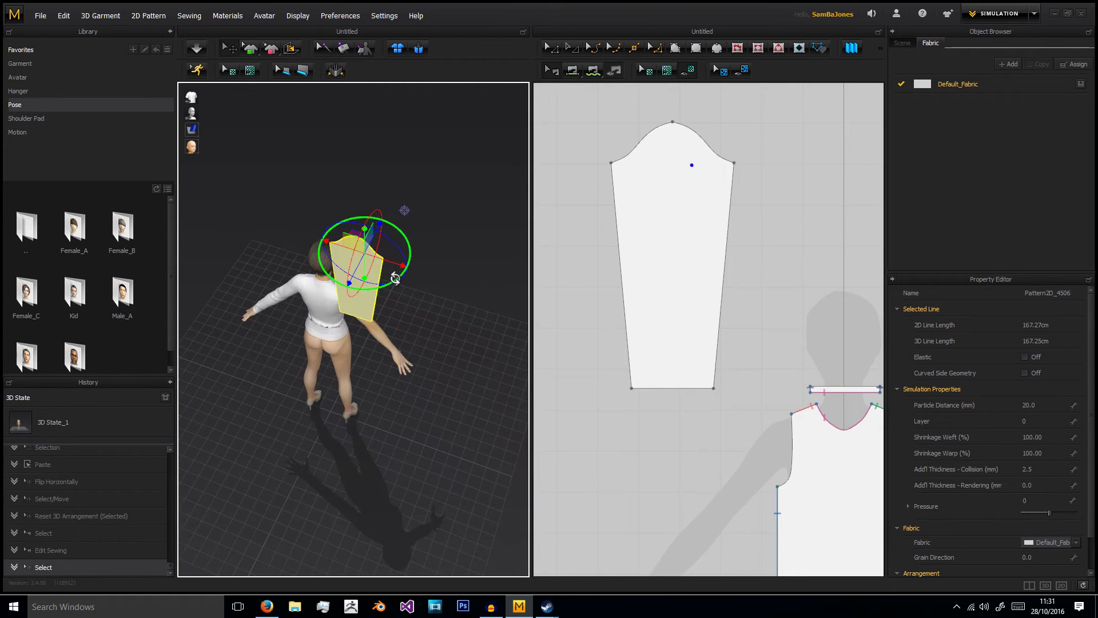
left_click_drag(404, 272, 409, 217)
right_click_drag(416, 260, 424, 213)
left_click_drag(412, 131, 381, 237)
right_click_drag(382, 240, 279, 277)
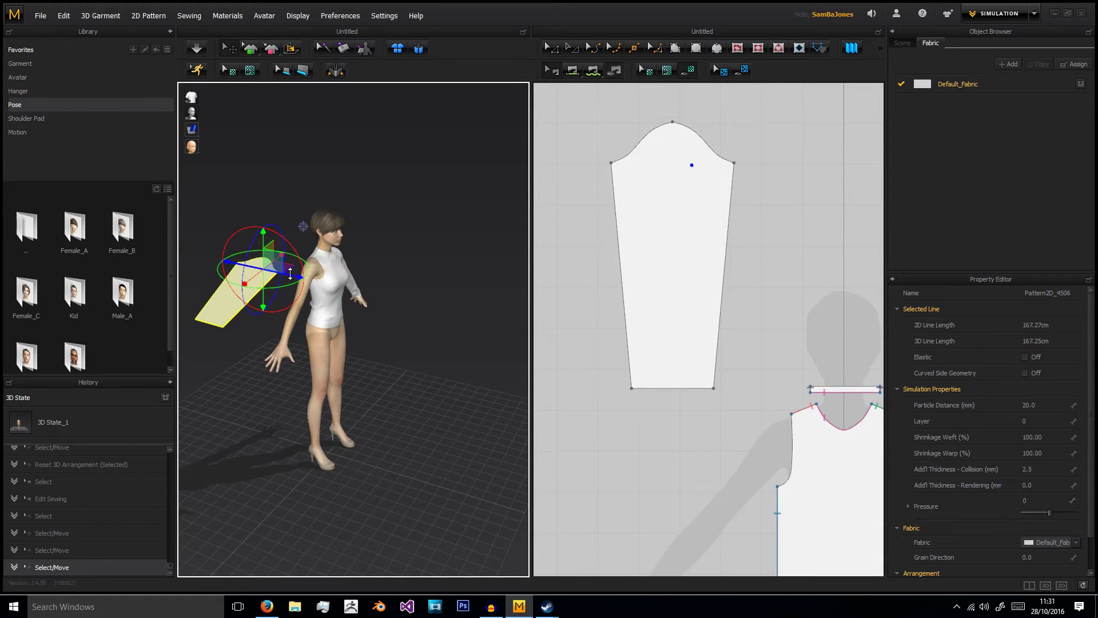
Move the pasted sleeve close to the bare arm and tilt it to follow the arm's slope
left_click_drag(293, 276, 330, 283)
right_click_drag(330, 281, 282, 263)
left_click_drag(307, 259, 325, 256)
right_click_drag(326, 256, 297, 251)
left_click_drag(335, 243, 313, 211)
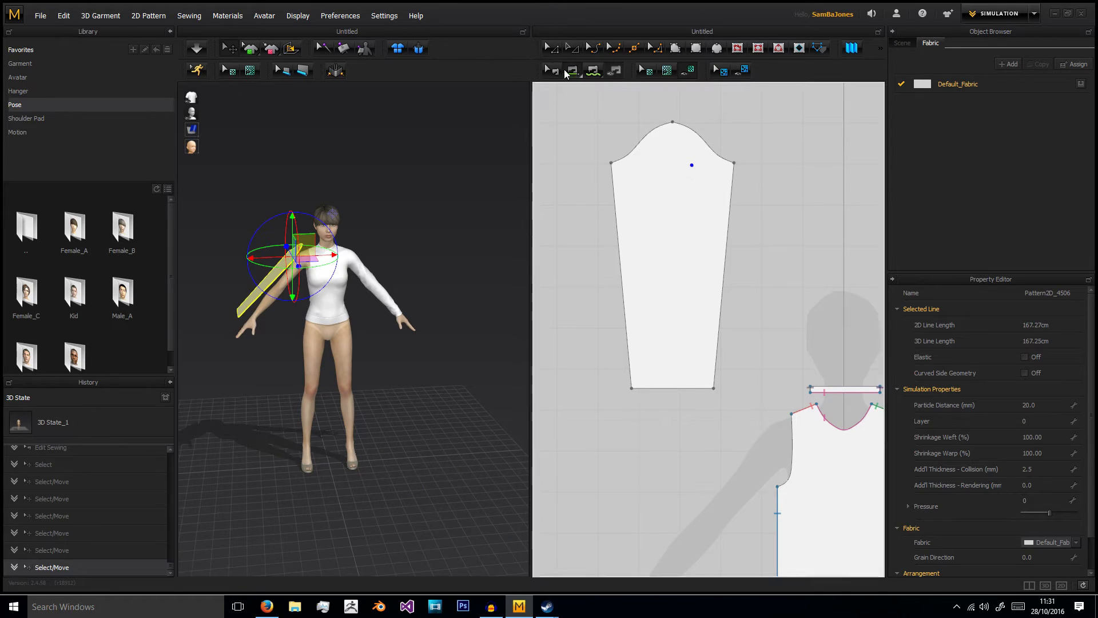
Sew the inner half of the pasted sleeve's cap to the open armhole of the front pattern
scroll(761, 246, "down", 4)
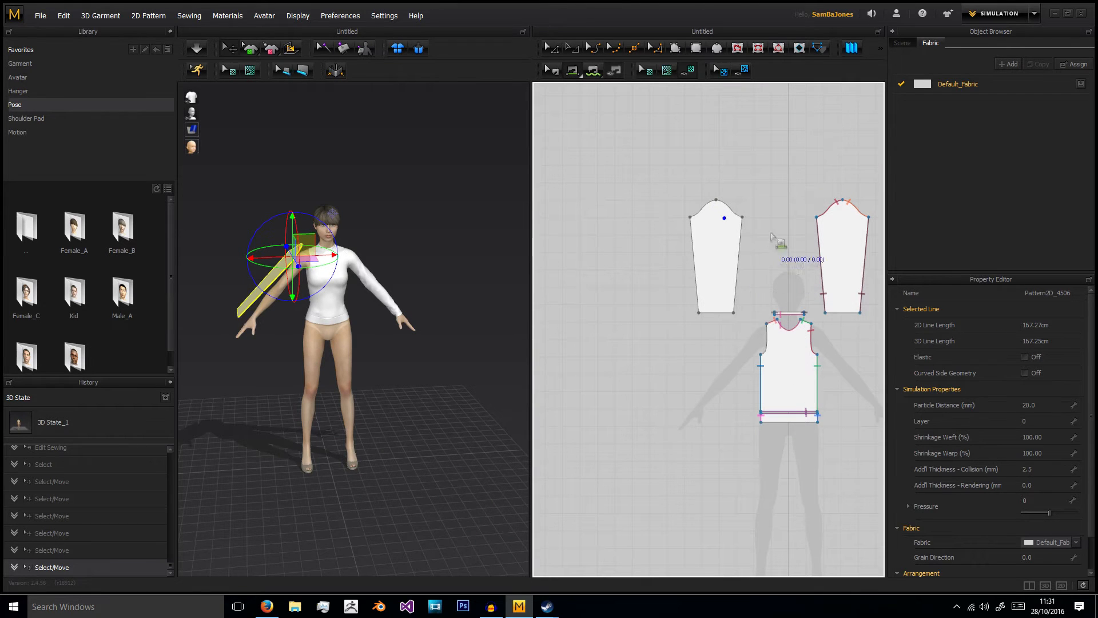
right_click_drag(343, 283, 295, 275)
key("ctrl+z")
left_click(736, 212)
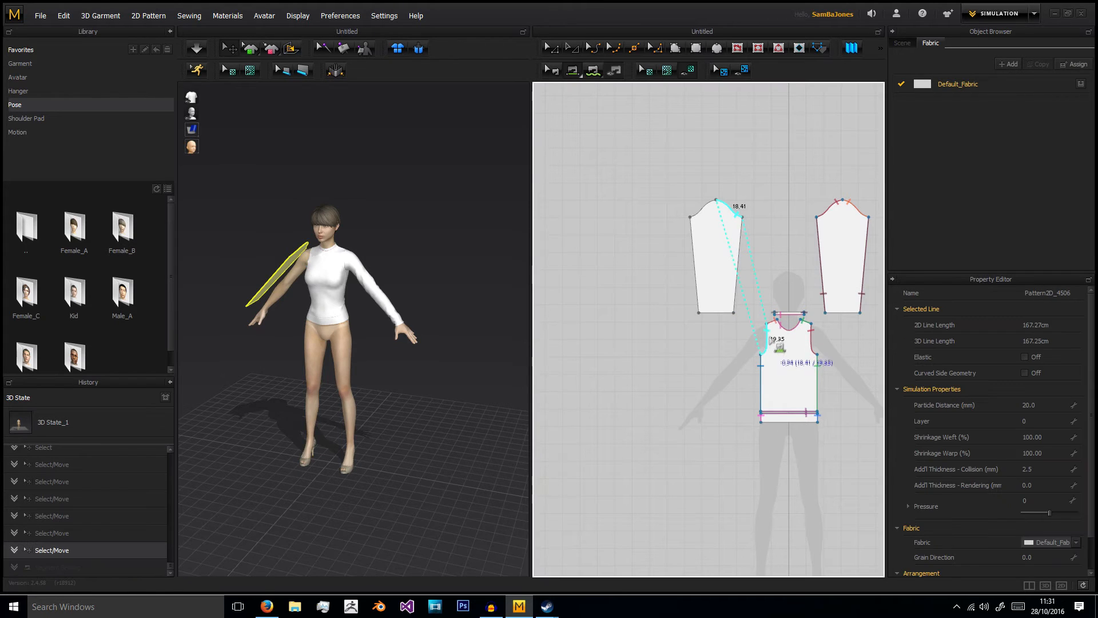
left_click(768, 351)
right_click_drag(400, 269, 517, 252)
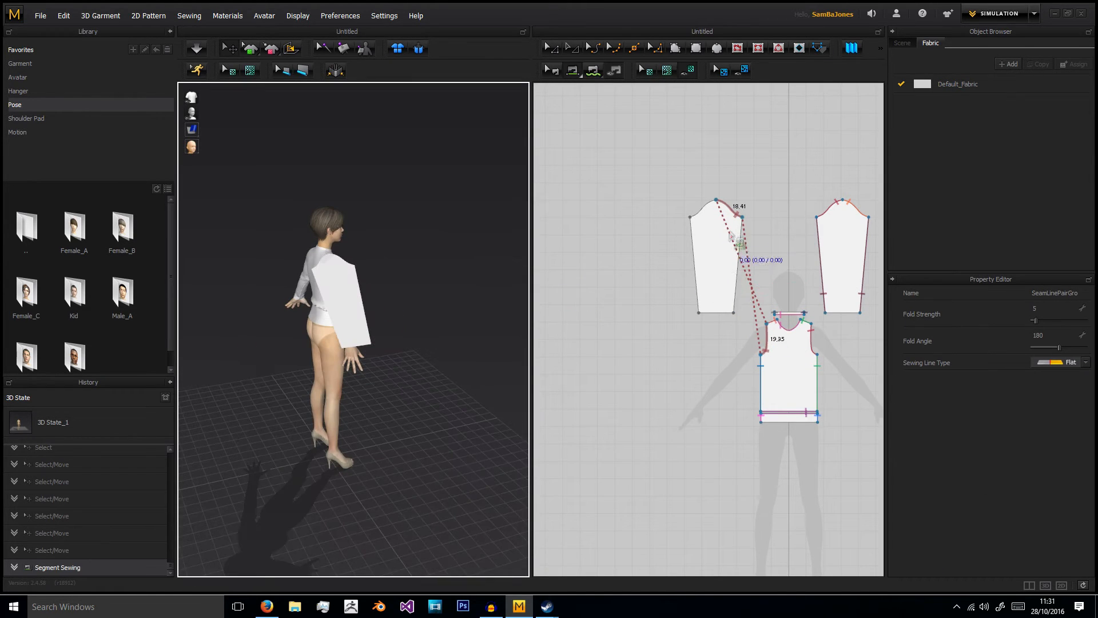
Sew the outer half of the pasted sleeve's cap to the back pattern's open armhole and simulate the drape
right_click_drag(773, 302, 579, 190)
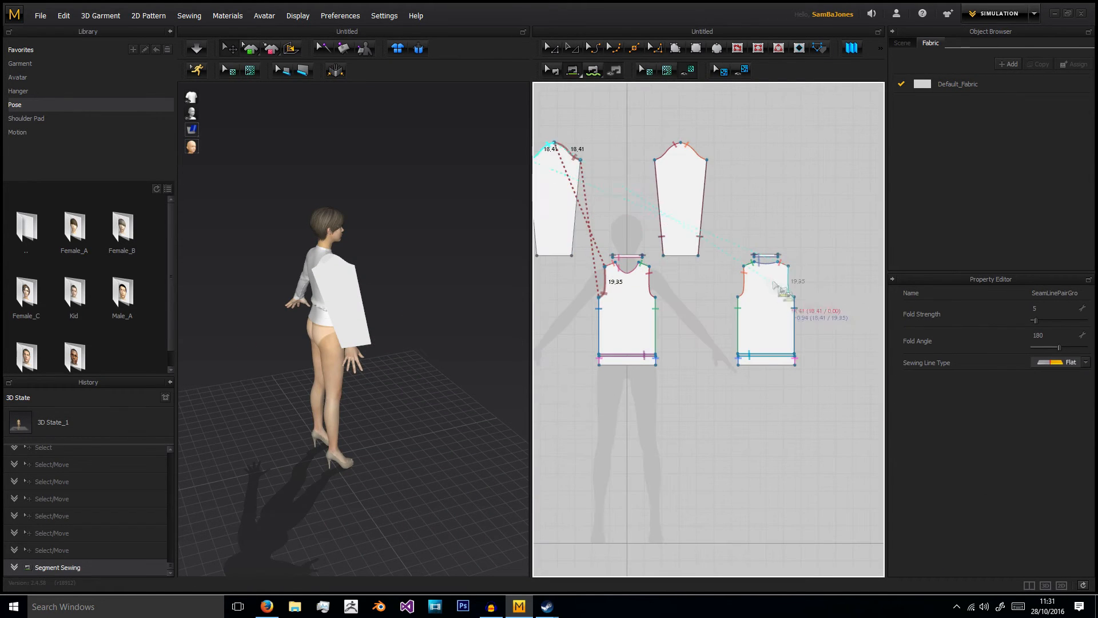
left_click(792, 293)
right_click_drag(395, 257, 409, 252)
scroll(400, 269, "up", 5)
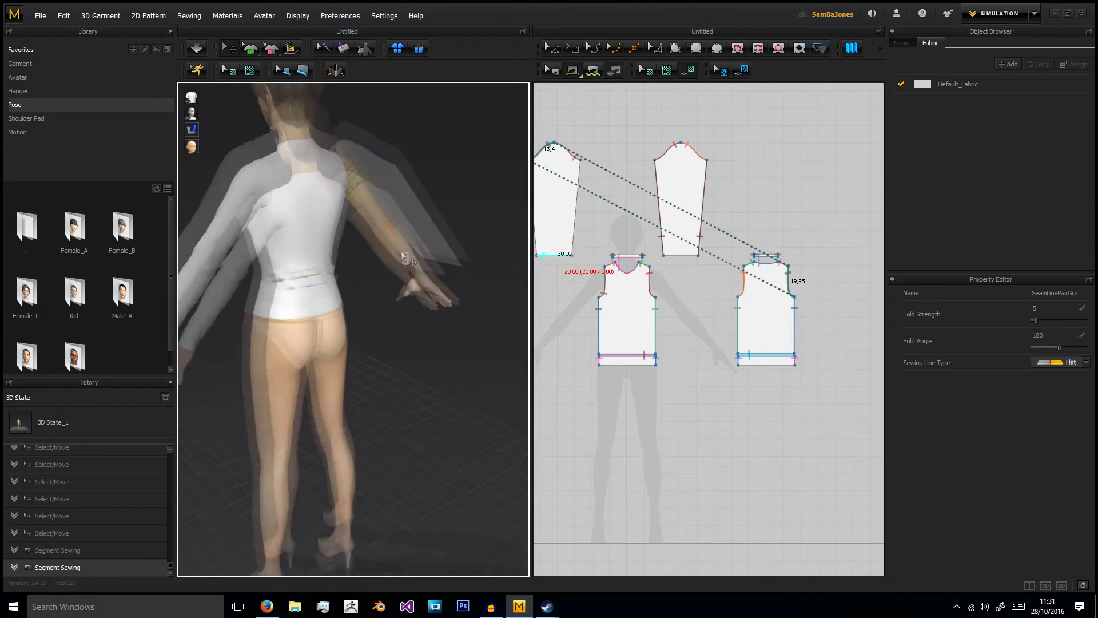
right_click_drag(400, 301, 452, 294)
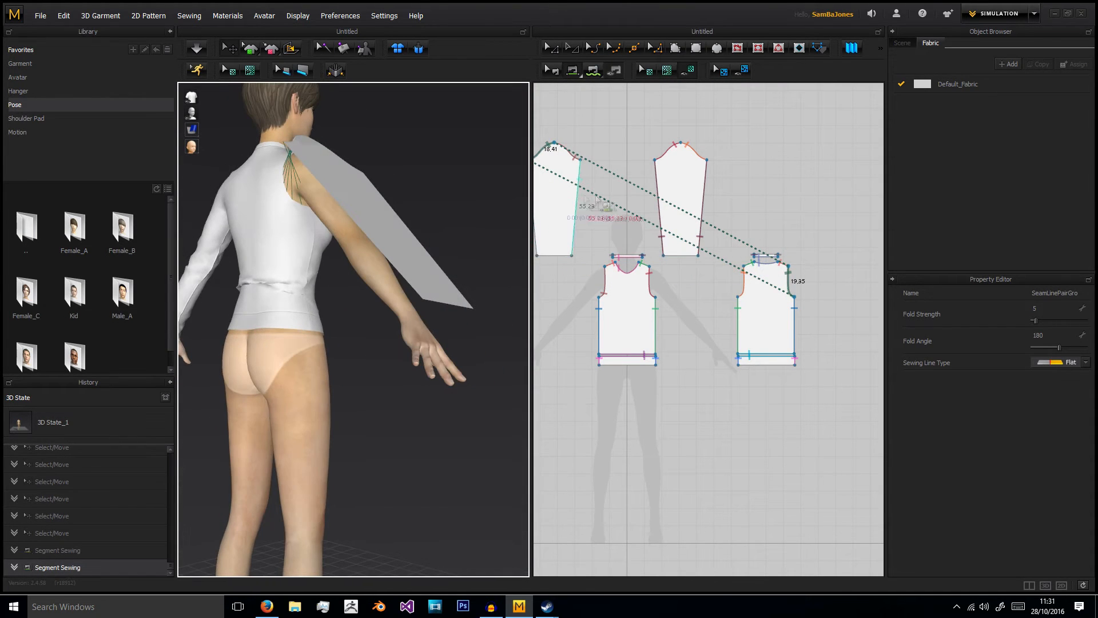
left_click(196, 47)
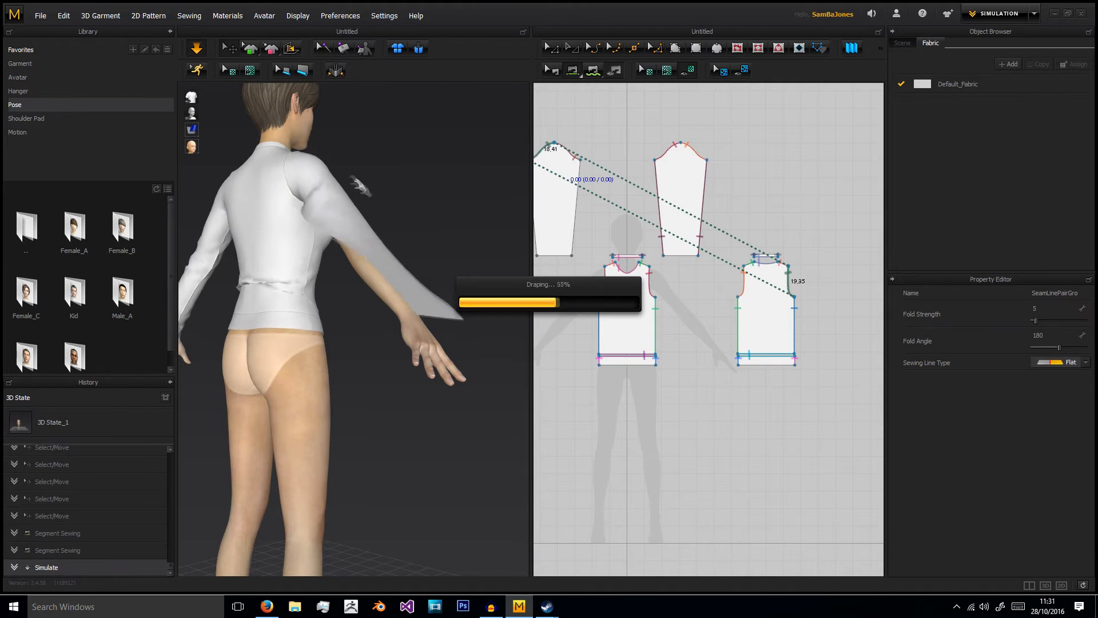
right_click_drag(423, 215, 384, 245)
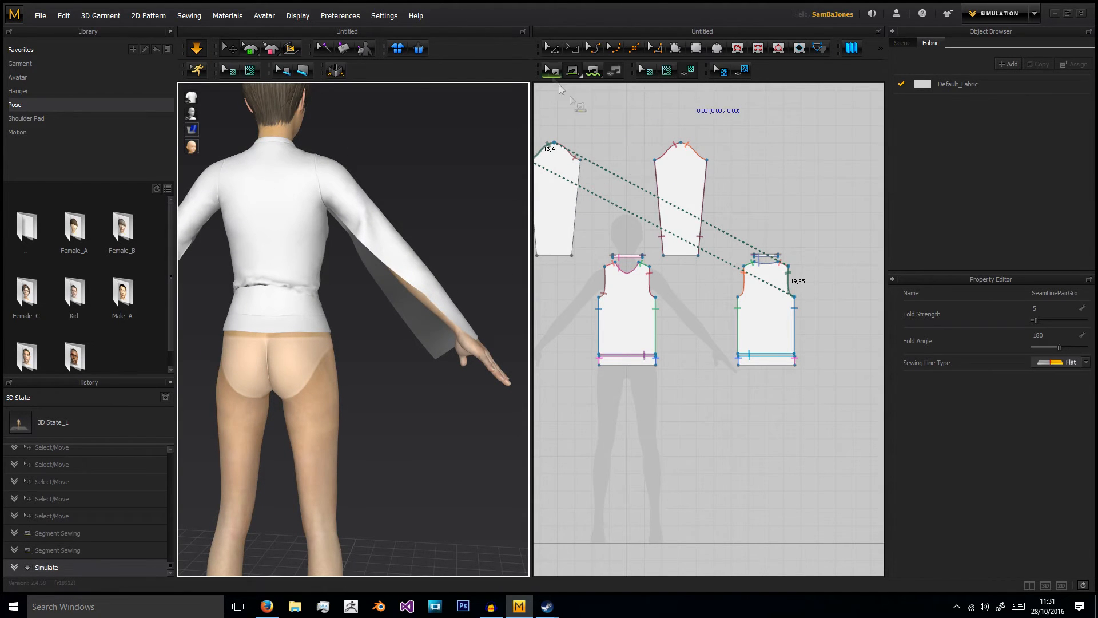
Sew the pasted sleeve's two long side edges together and simulate the garment
left_click(576, 188)
middle_click_drag(574, 187, 627, 193)
left_click(584, 188)
left_click(196, 48)
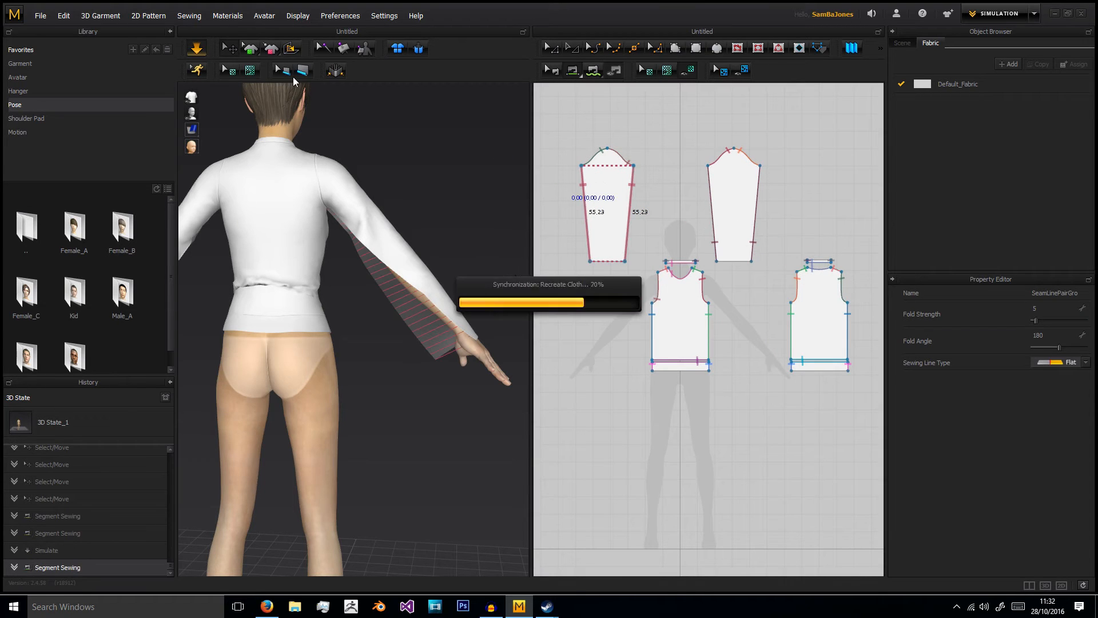
Tug the newly closed sleeve in the running simulation to settle it on the arm, and check the whole top from the front
left_click_drag(437, 301, 466, 326)
left_click(465, 263)
left_click(438, 302)
left_click(478, 273)
left_click(485, 315)
right_click_drag(485, 314, 247, 312)
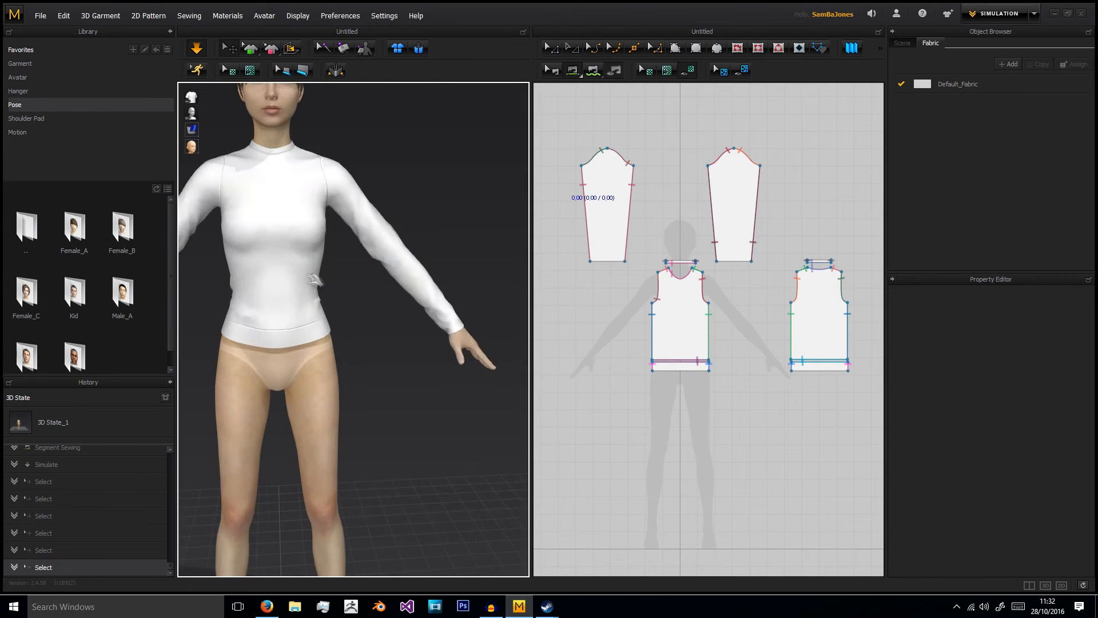
scroll(324, 278, "down", 4)
right_click_drag(323, 277, 358, 230)
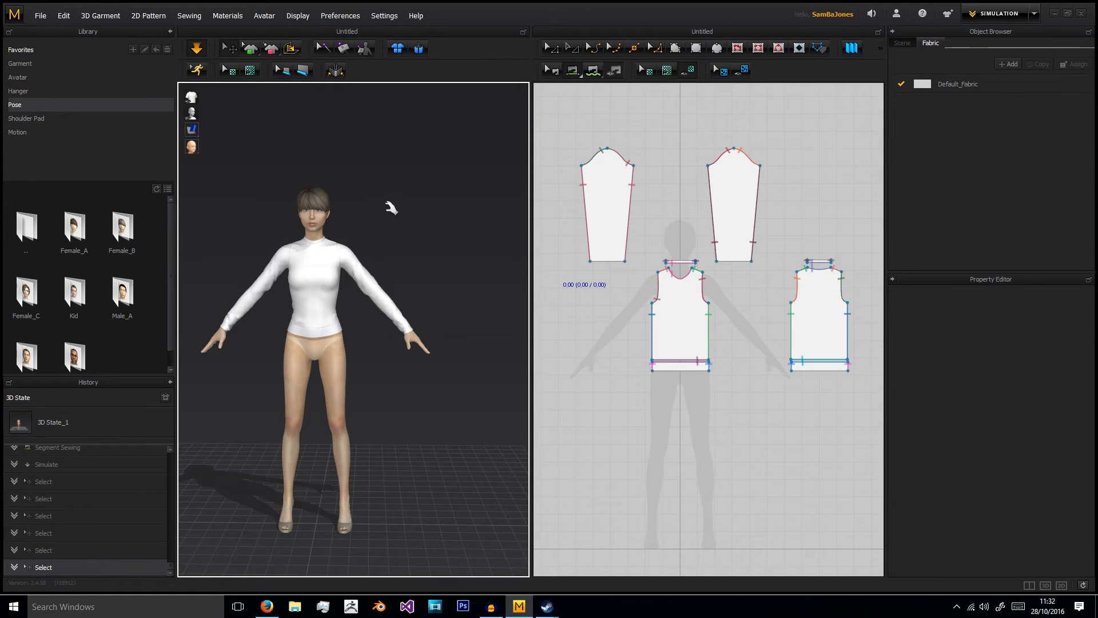
Create a 20 × 5 cm rectangular cuff pattern and centre it just below the pasted sleeve's hem
left_click(549, 47)
middle_click_drag(610, 164, 616, 118)
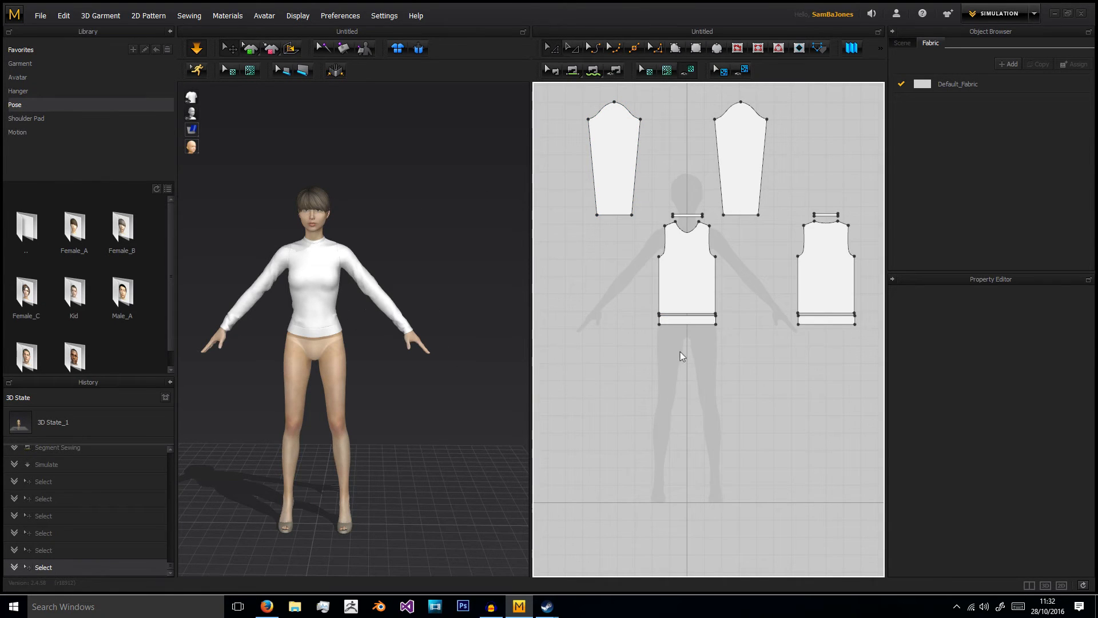
scroll(652, 311, "down", 2)
middle_click_drag(606, 211, 674, 292)
scroll(671, 280, "up", 1)
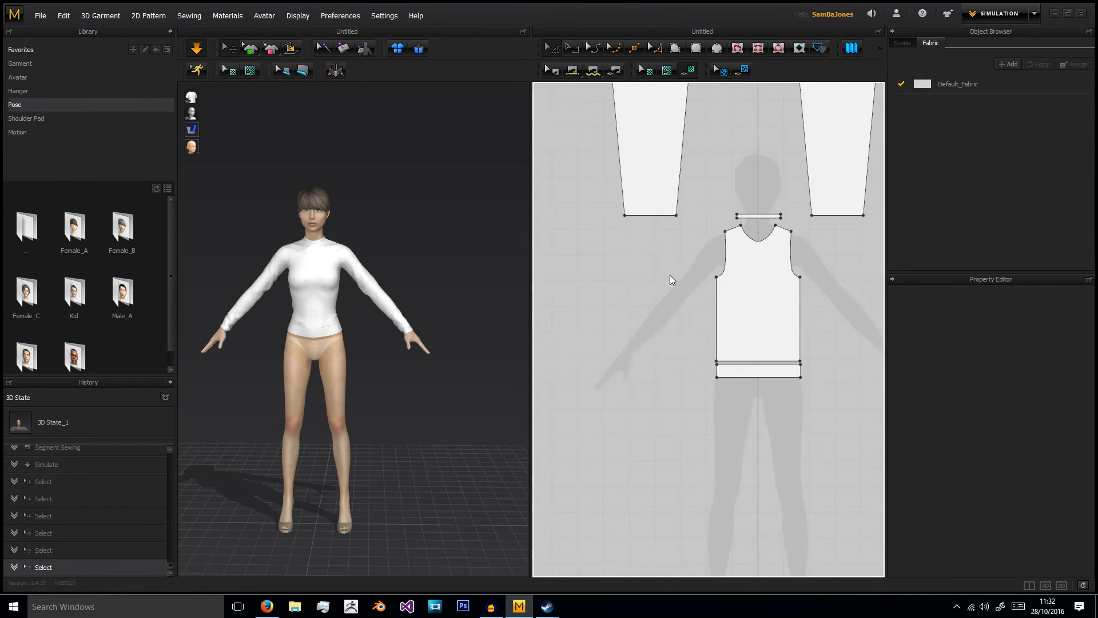
left_click(644, 216)
left_click(633, 226)
left_click(703, 51)
left_click(633, 235)
type("20")
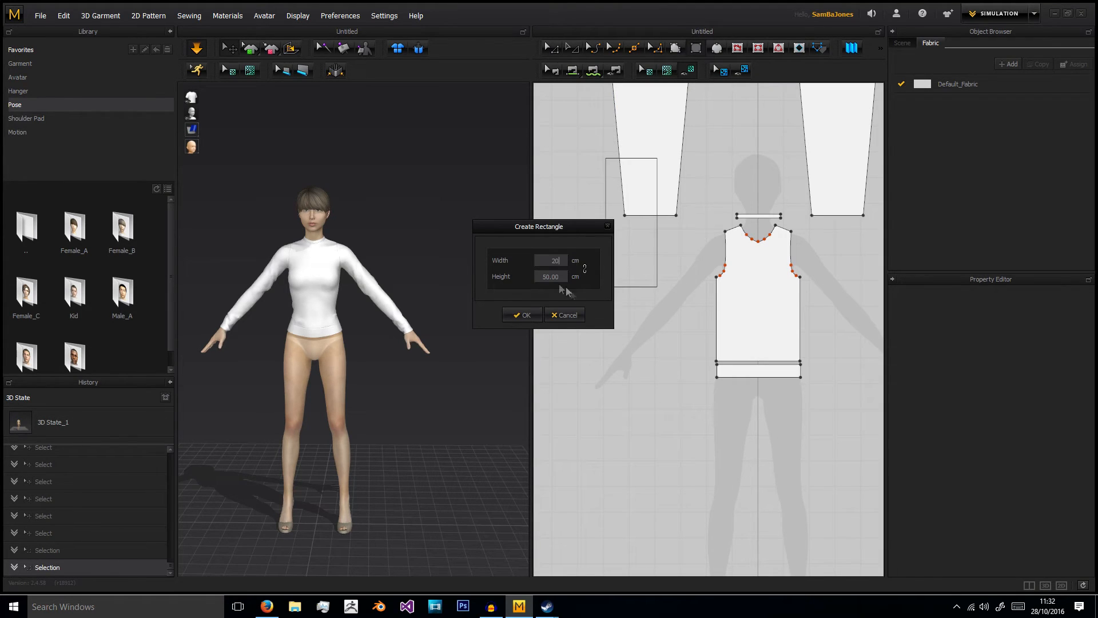
left_click(522, 315)
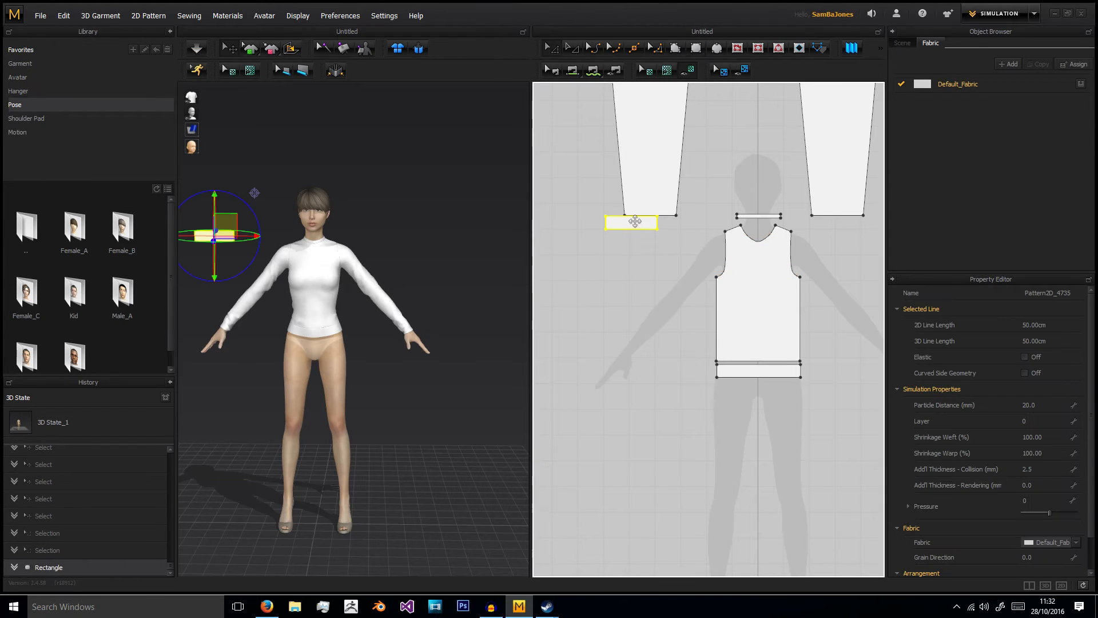
left_click_drag(652, 229, 652, 229)
Rotate the new cuff in 3D and move it next to the wrist of the pasted sleeve
right_click_drag(273, 217, 429, 303)
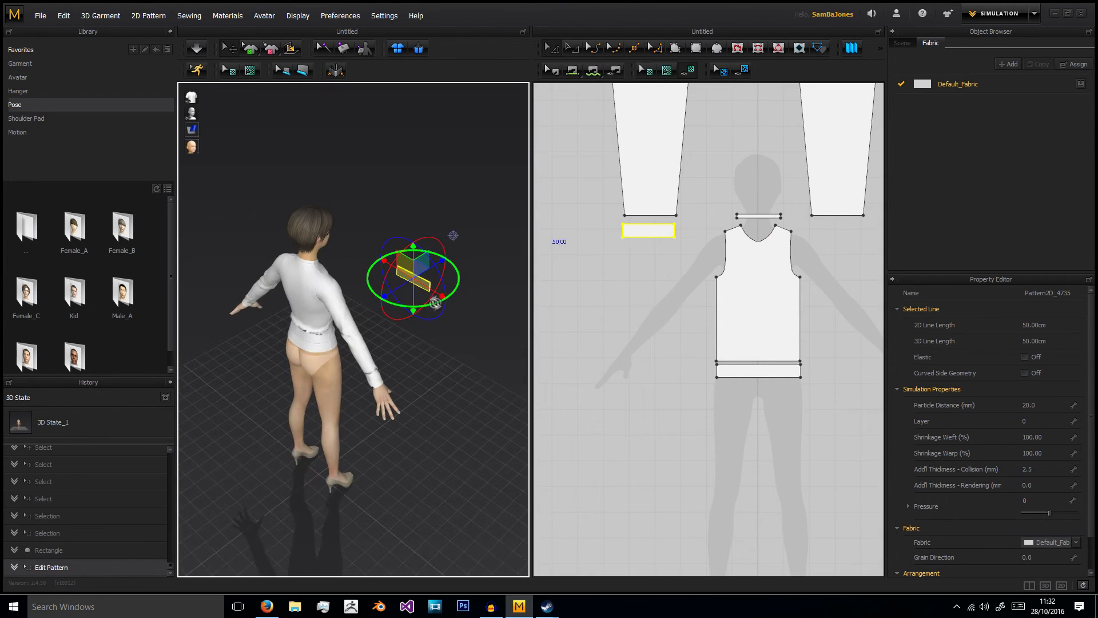
left_click_drag(389, 326, 451, 308)
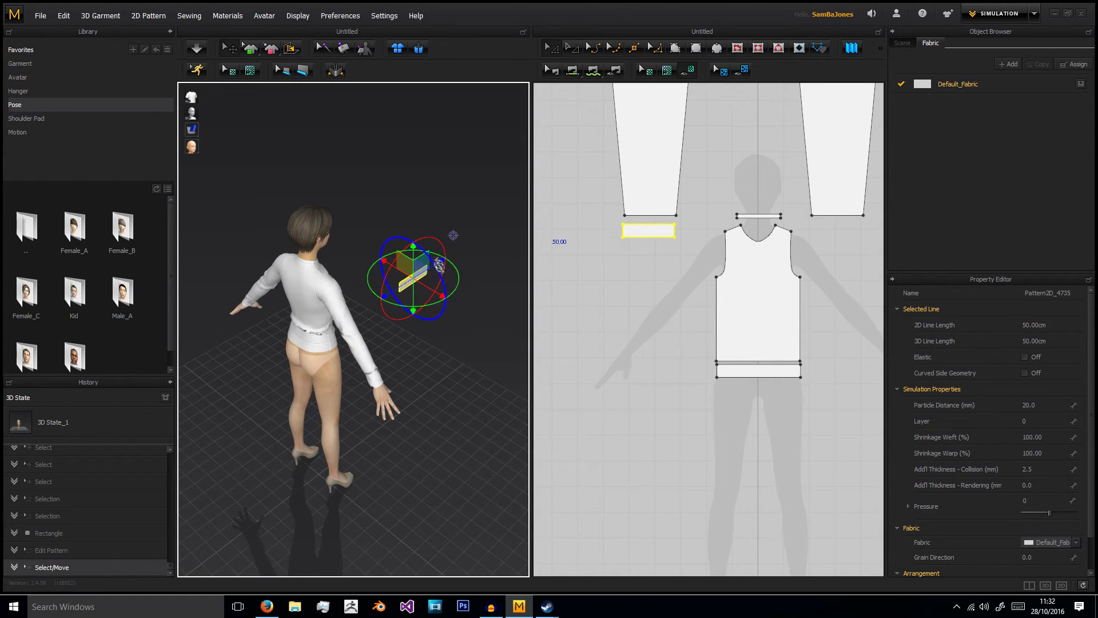
right_click_drag(428, 264, 484, 251)
left_click_drag(417, 243, 454, 329)
Sew the cuff's upper edge to the pasted sleeve's hem and simulate
left_click(572, 71)
left_click(634, 215)
left_click(633, 223)
left_click(201, 48)
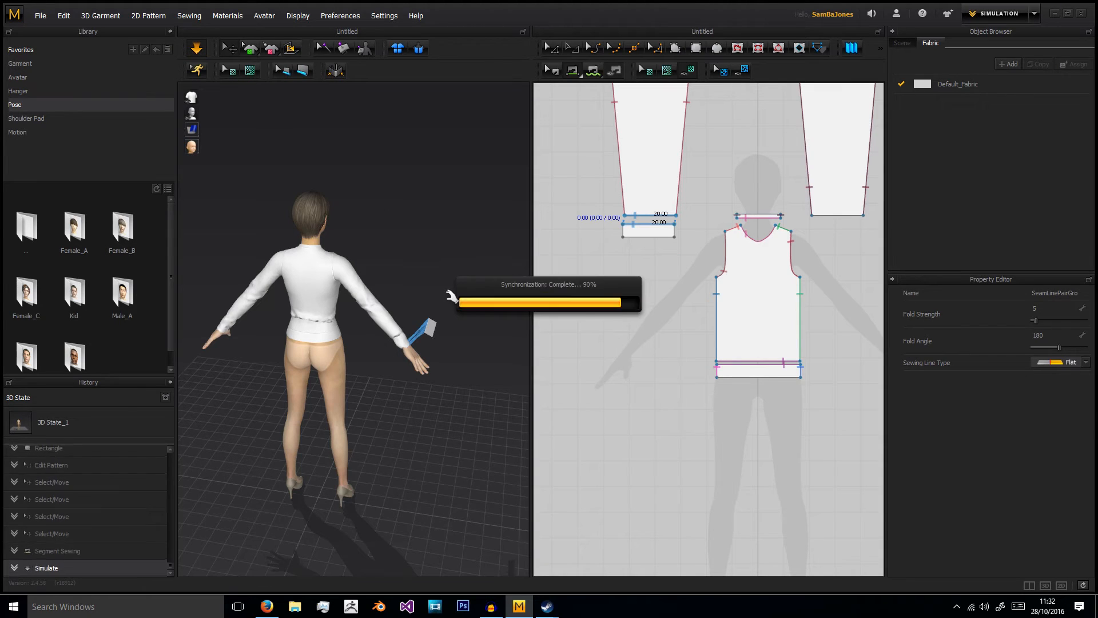
Pull the sleeve and its open cuff into place around the wrist in the running simulation
scroll(431, 335, "down", 3)
scroll(404, 328, "up", 5)
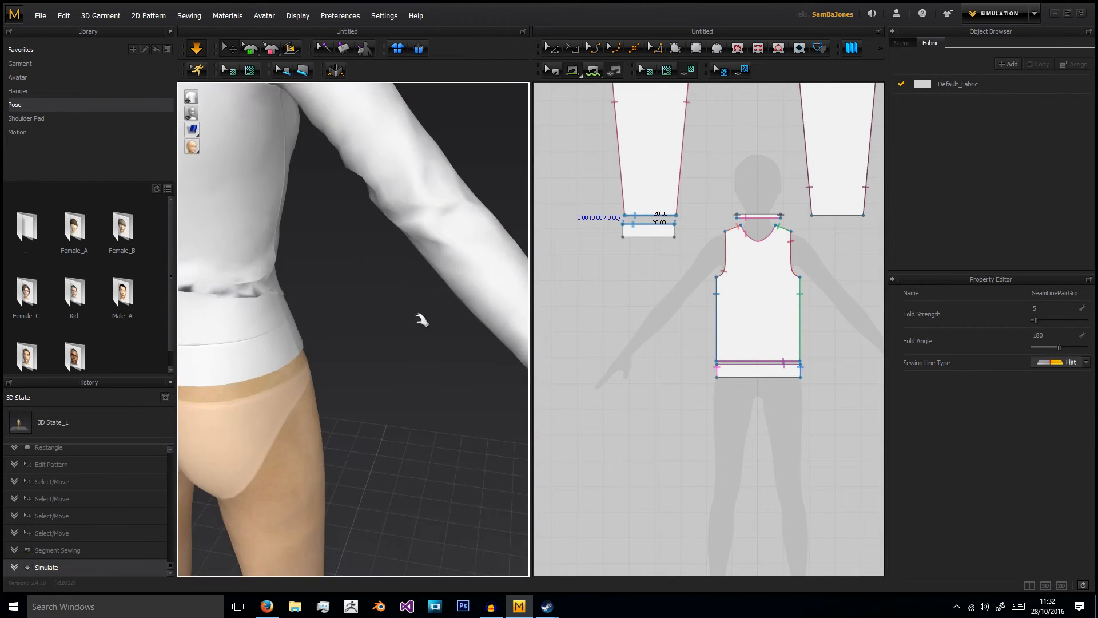
left_click(396, 231)
left_click_drag(338, 171, 413, 219)
scroll(413, 220, "down", 2)
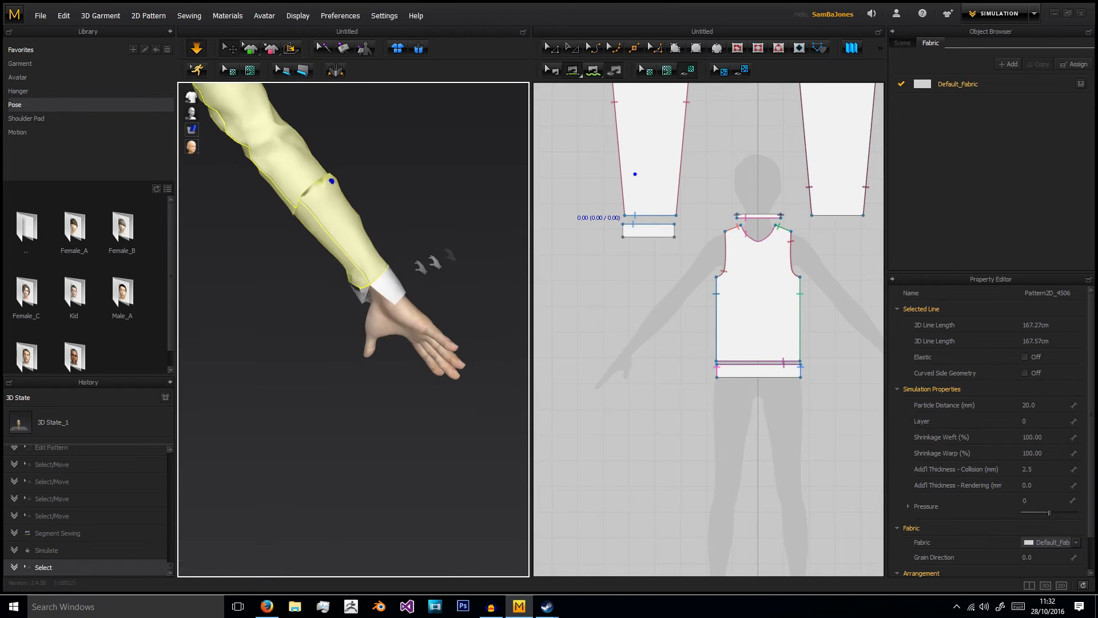
left_click(351, 299)
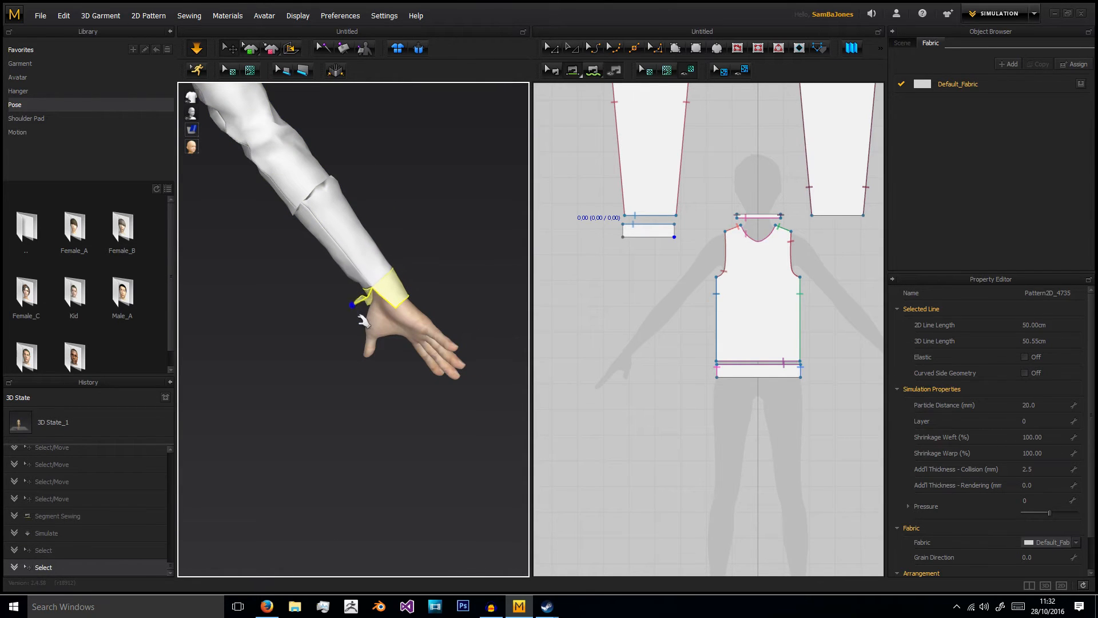
Sew the cuff's two short edges together and simulate to close it around the wrist
left_click(592, 70)
left_click(623, 230)
left_click(675, 230)
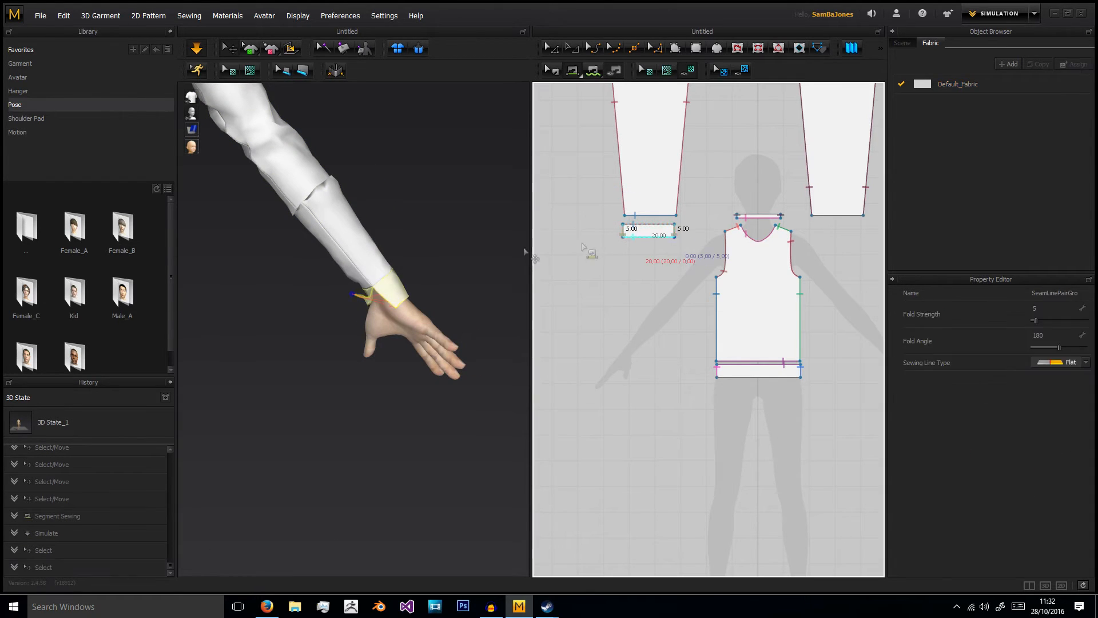
left_click(195, 49)
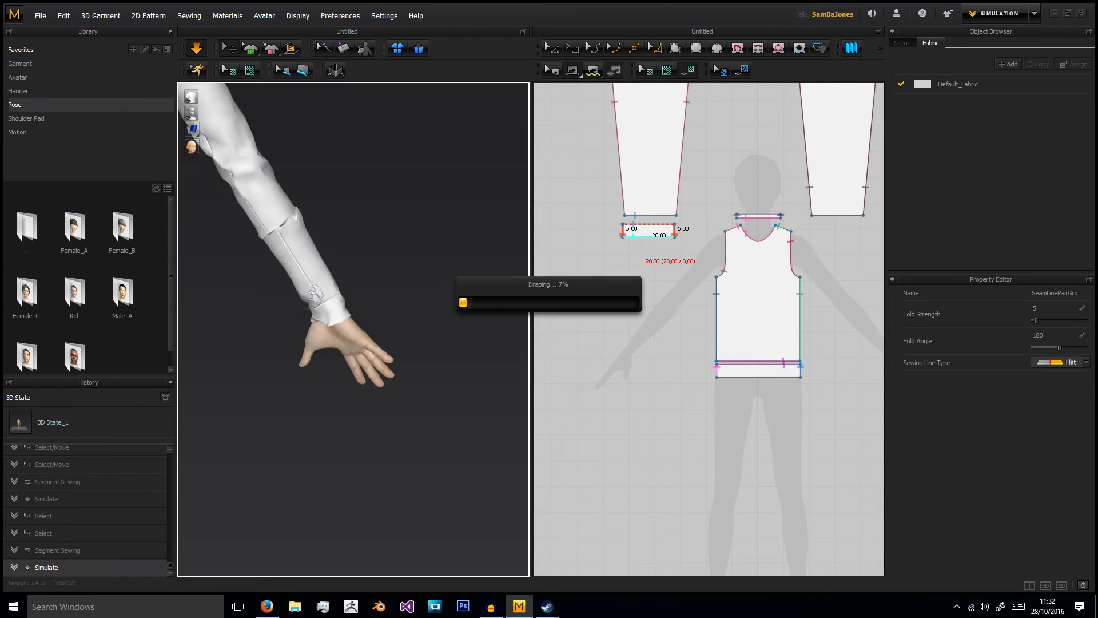
Adjust the sleeve and closed cuff by tugging the cloth, and inspect the result from the front
left_click(284, 201)
left_click(348, 284)
right_click_drag(349, 284, 290, 330)
scroll(363, 326, "down", 6)
right_click_drag(427, 343, 199, 348)
middle_click_drag(403, 315, 348, 326)
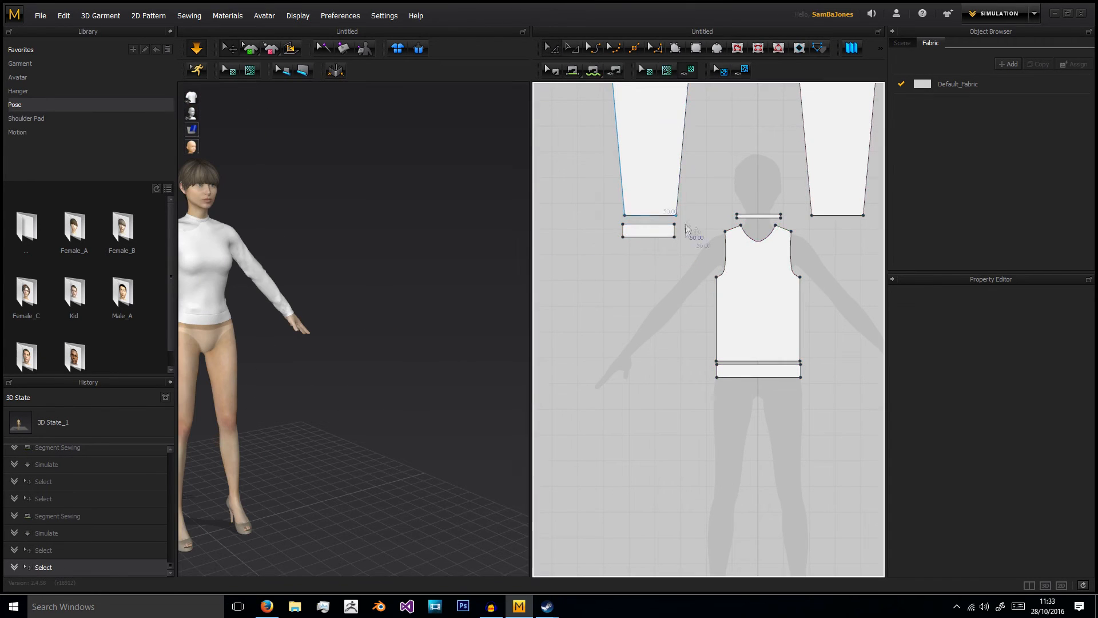
Paste a copy of the cuff just below the original sleeve's hem
scroll(680, 245, "down", 3)
left_click(665, 236)
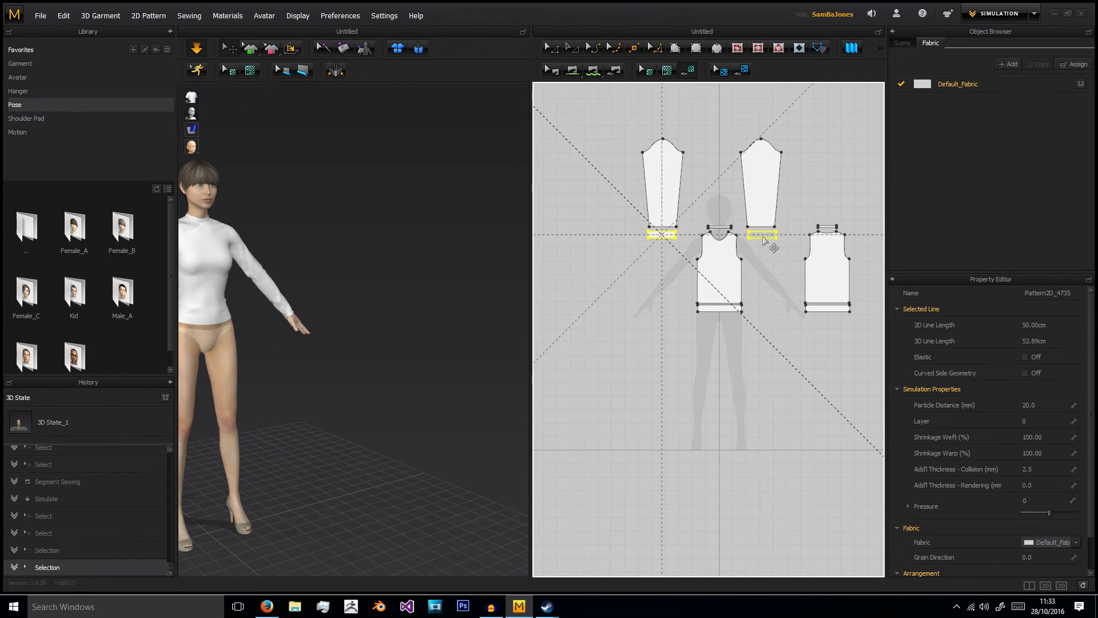
left_click(772, 239)
right_click_drag(382, 230, 297, 290)
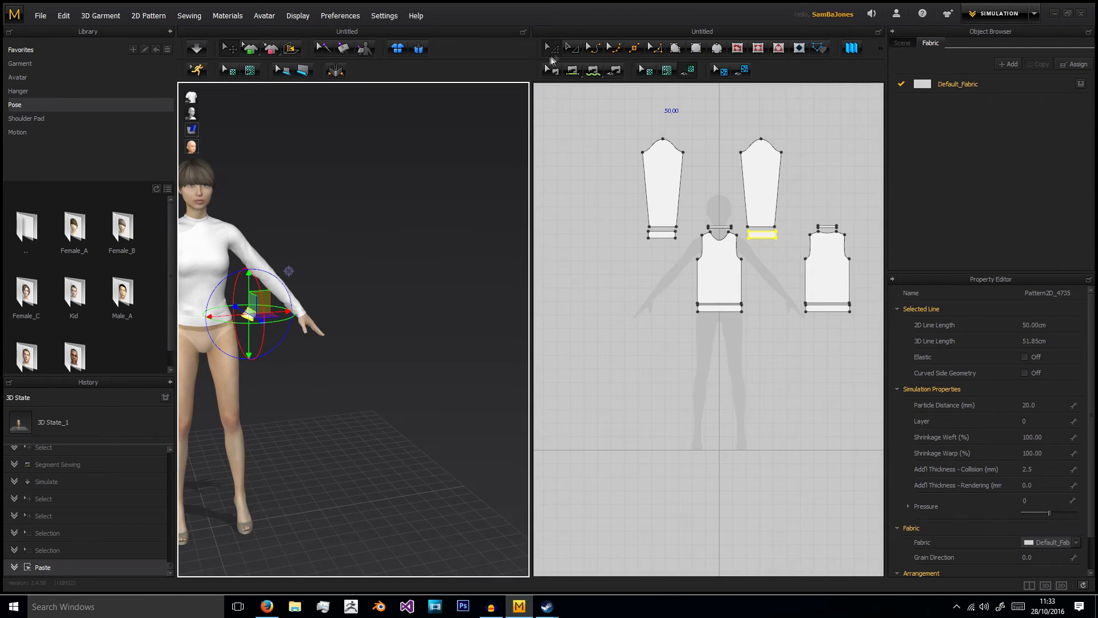
Delete the pasted cuff's copied seam and reset its 3D arrangement
left_click(550, 70)
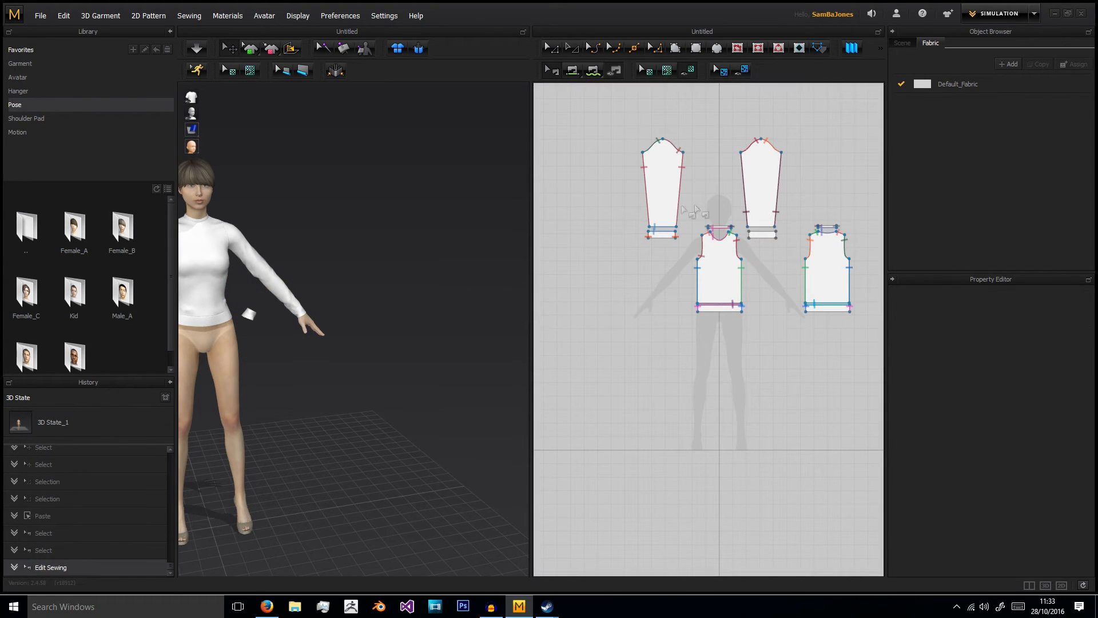
right_click(248, 312)
left_click(320, 128)
Rotate the pasted cuff in 3D and move it over the wrist of the original sleeve
right_click_drag(427, 264, 453, 248)
left_click_drag(457, 242, 409, 328)
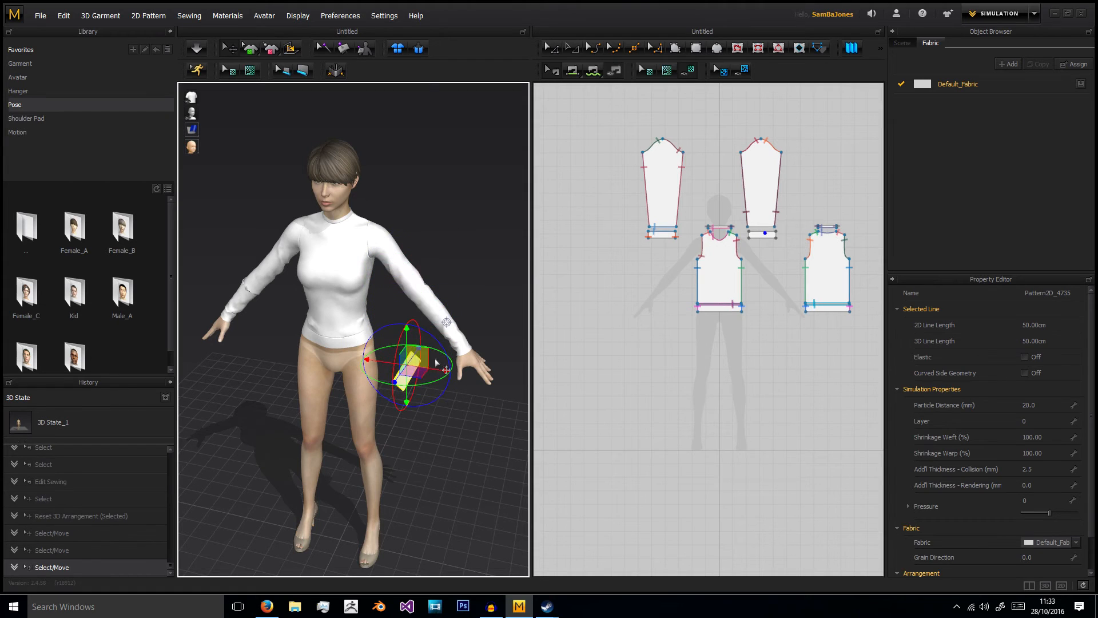
right_click_drag(416, 352, 386, 365)
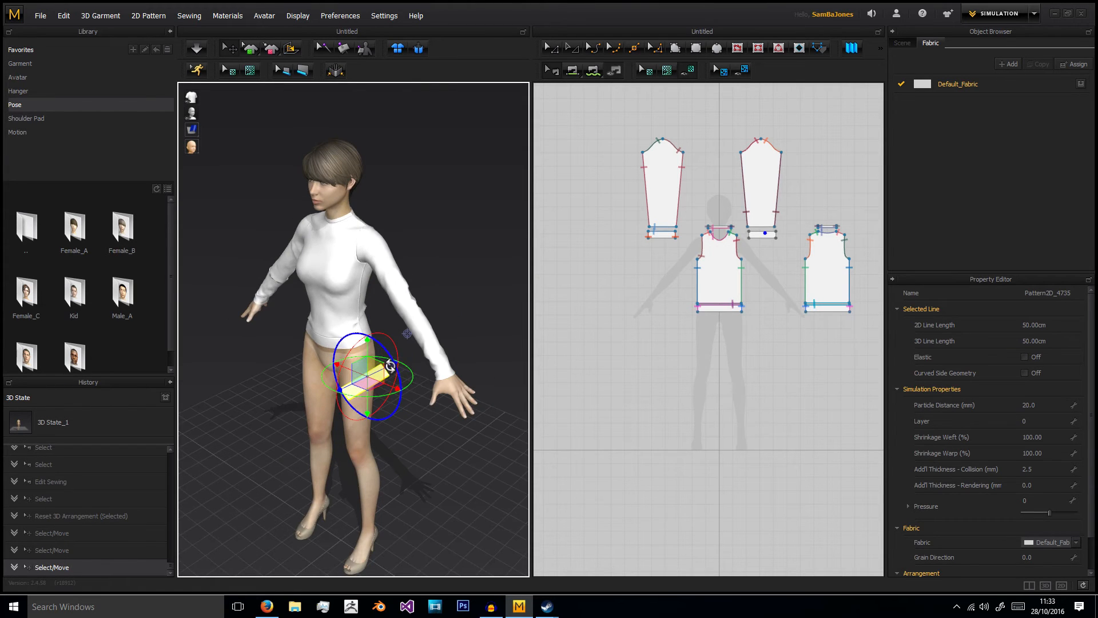
left_click_drag(394, 363, 506, 364)
right_click_drag(505, 365, 449, 366)
left_click_drag(439, 371, 402, 383)
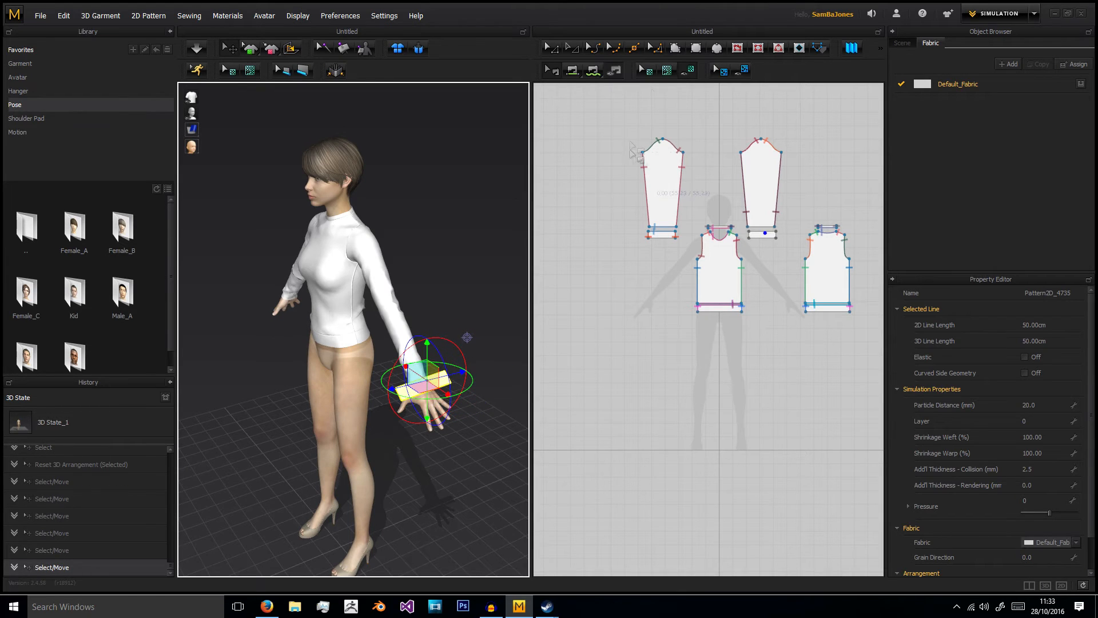
Sew the pasted cuff's upper edge to the original sleeve's hem and simulate
left_click(569, 70)
scroll(765, 266, "up", 4)
left_click(756, 186)
left_click(752, 175)
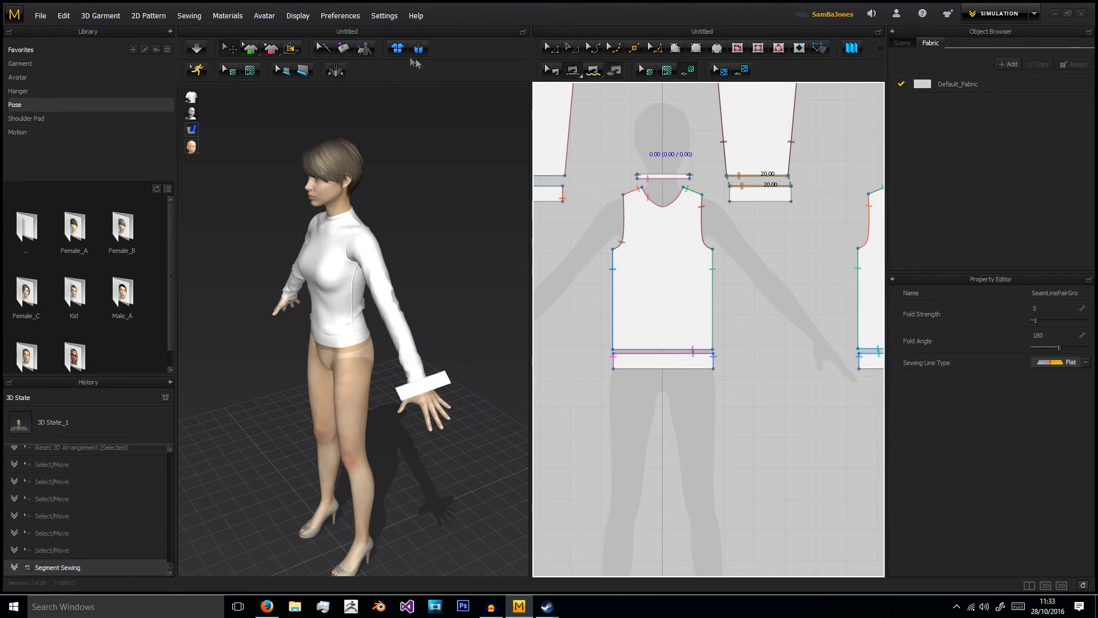
left_click(196, 48)
Pull the original sleeve and the pasted cuff into place on the wrist in the running simulation
scroll(347, 332, "up", 5)
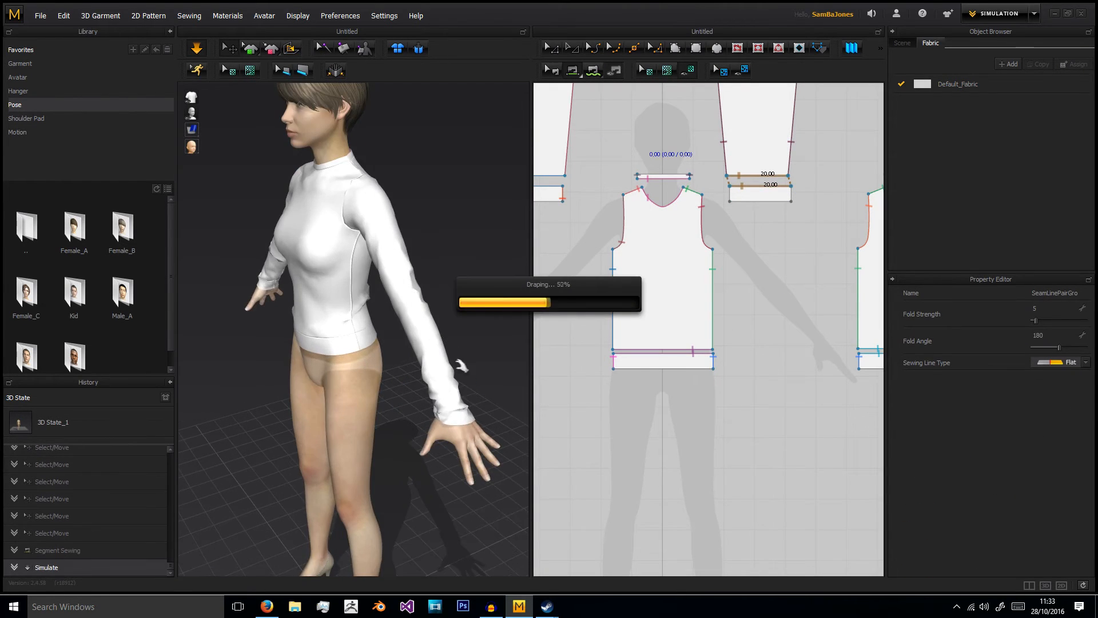
left_click(354, 255)
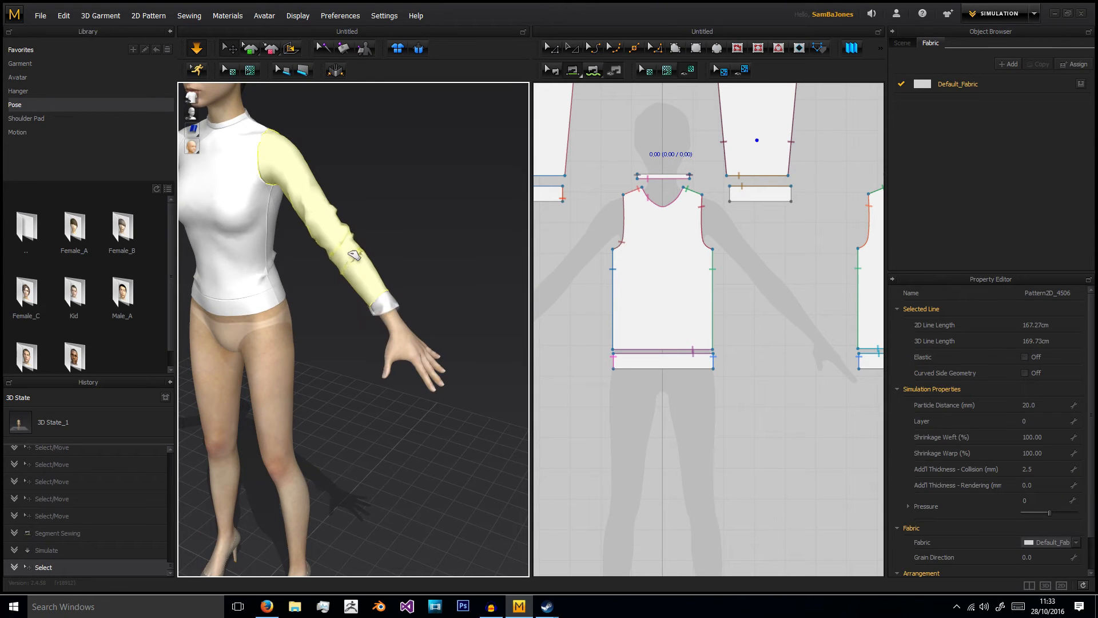
left_click_drag(373, 311, 370, 339)
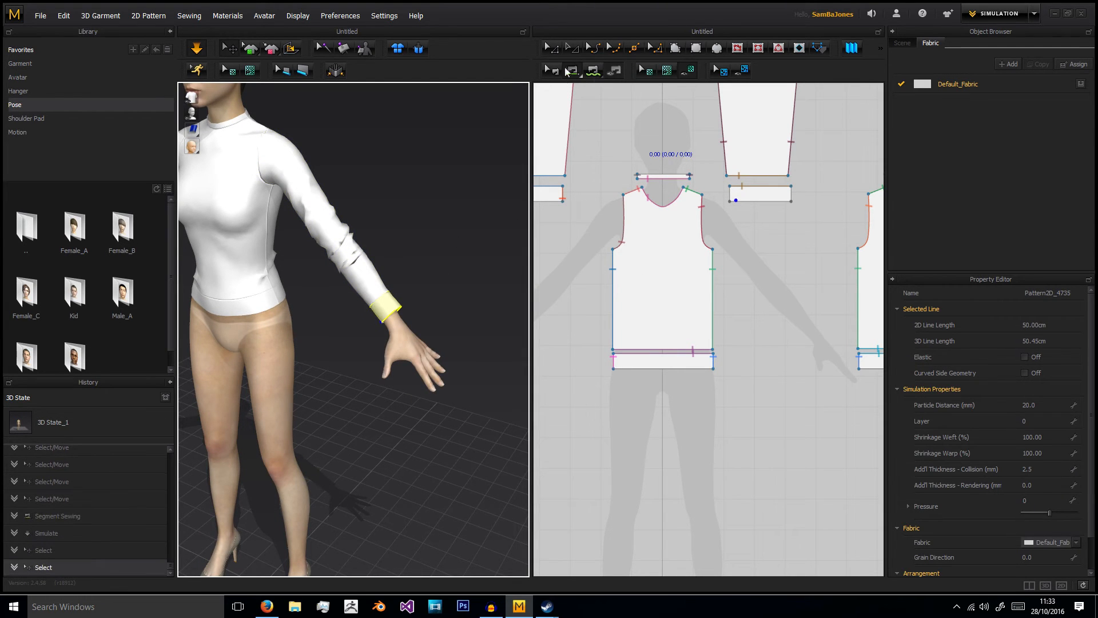
Sew the pasted cuff's two short edges together and simulate
left_click(736, 198)
left_click(792, 193)
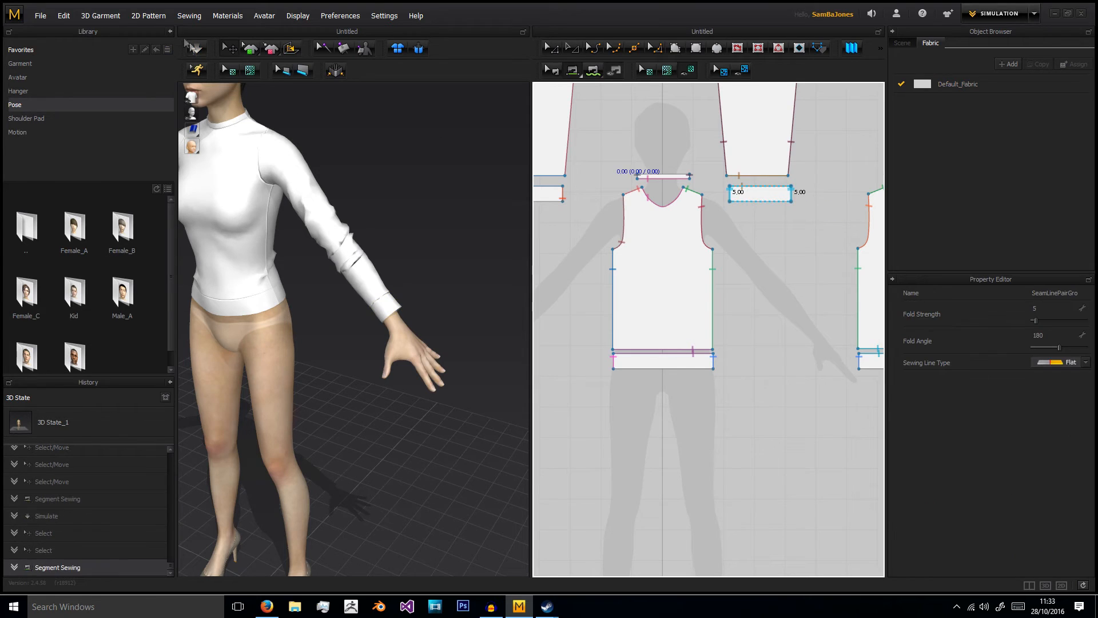
left_click(197, 49)
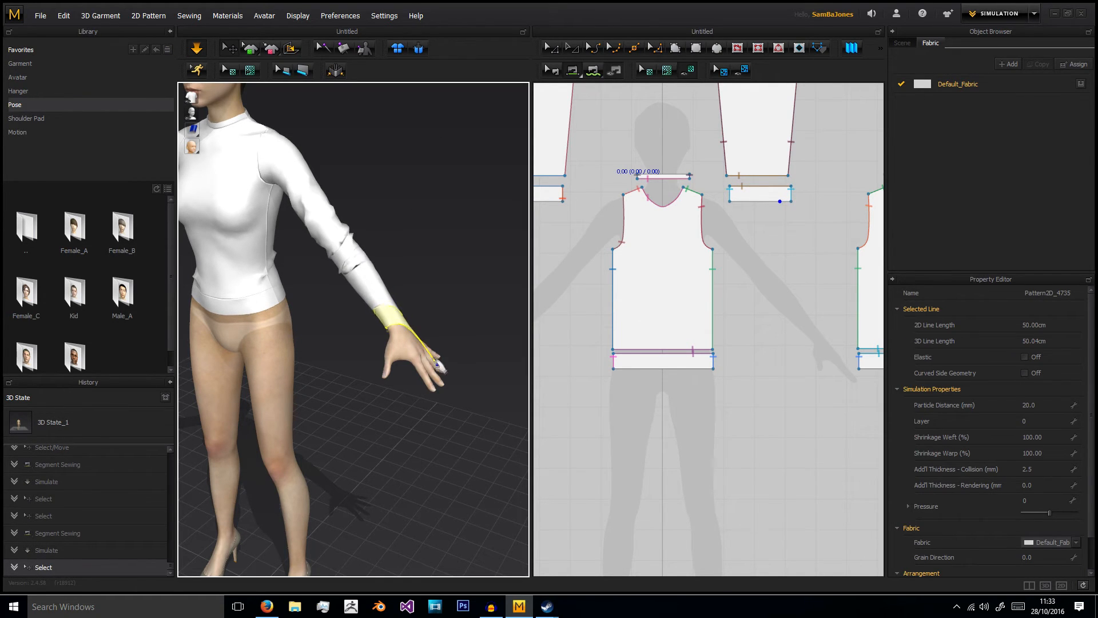
Tug the pasted cuff, the sleeves and the top's cloth from several sides to smooth the drape
left_click_drag(406, 342, 449, 355)
right_click_drag(423, 291, 458, 286)
left_click_drag(389, 260, 393, 225)
right_click_drag(394, 304, 527, 332)
right_click_drag(378, 284, 421, 260)
left_click_drag(331, 314, 307, 348)
left_click_drag(423, 313, 432, 346)
Move the front and back hem bands down in 2D, away from the body patterns
scroll(629, 449, "down", 4)
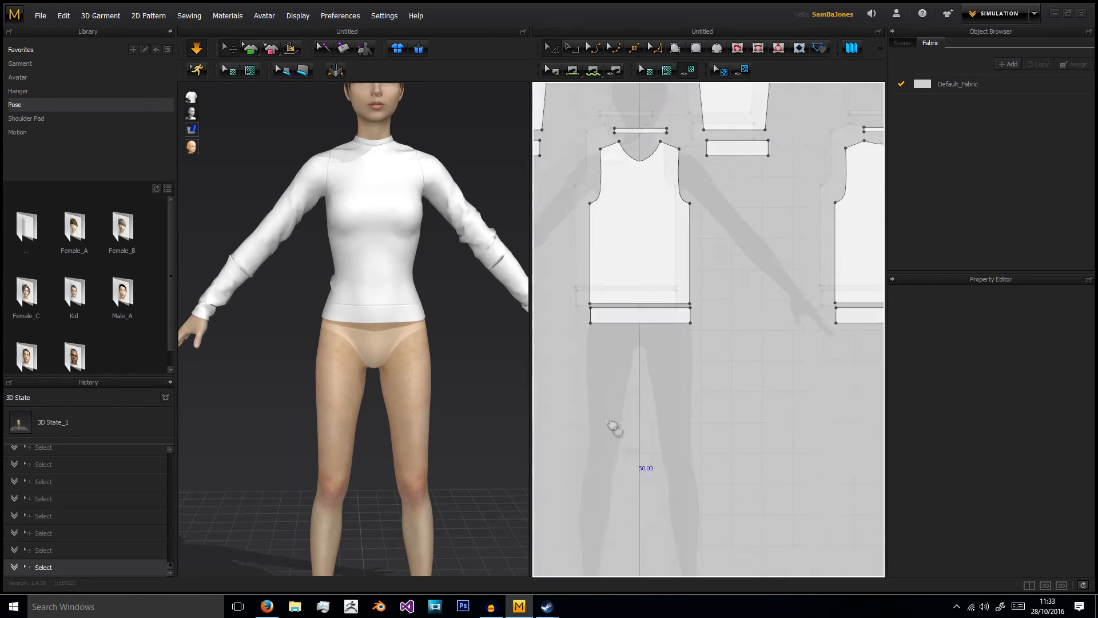
left_click(644, 312)
left_click(767, 311, "shift")
mouse_move(767, 312)
left_mouse_down()
mouse_move(768, 323)
mouse_move(756, 307)
left_mouse_up()
Lengthen the front and back body patterns by moving both bottom edges down 3 cm, and start the simulation
left_click(706, 303)
left_click(656, 301)
left_click(757, 302, "shift")
right_click(756, 307)
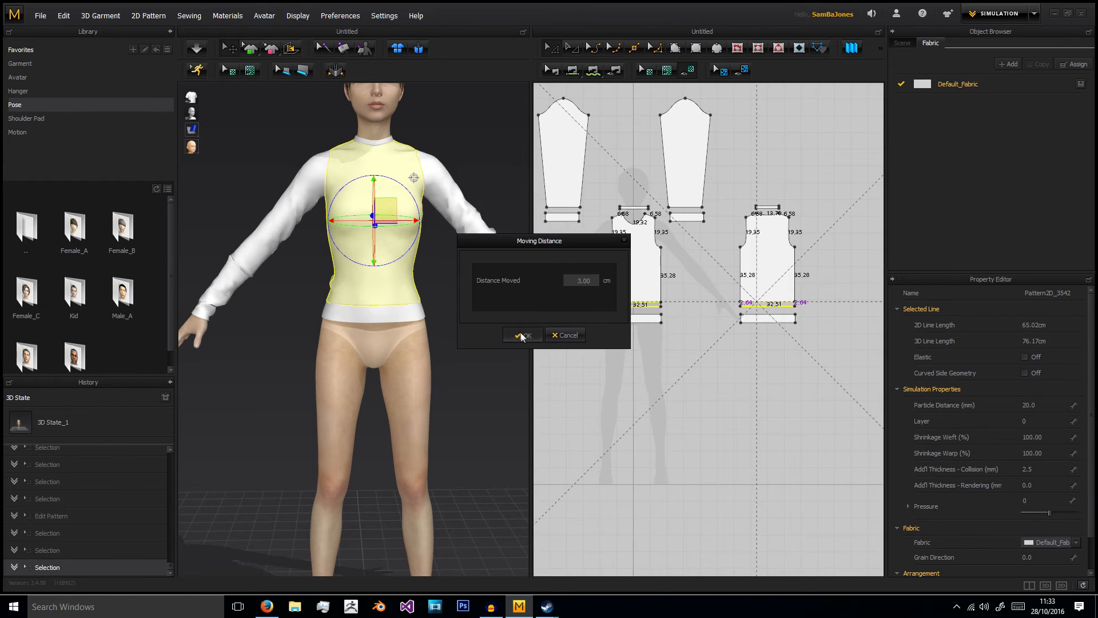
left_click(521, 335)
key("space")
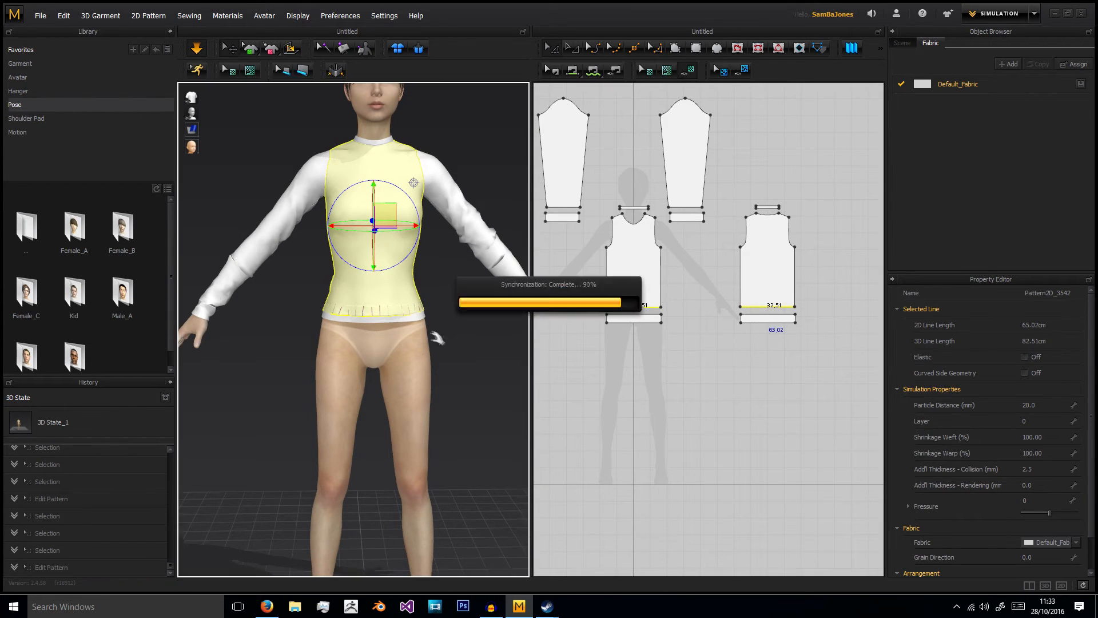
Tug the hem band downward on both sides of the avatar's hips in the running simulation
left_click(402, 325)
left_click_drag(423, 316, 446, 366)
left_click(478, 353)
left_click_drag(324, 315, 316, 345)
right_click_drag(466, 343, 320, 333)
left_click(399, 346)
left_click(437, 347)
Extend the bottom edges of the front and back body patterns further down and simulate the garment again
scroll(707, 349, "up", 3)
left_click(600, 277)
left_click_drag(789, 277, 799, 292, "shift")
right_click(799, 292)
left_click(518, 332)
left_click(197, 48)
Pull the lengthened top down around the hips from several sides to settle the drape
left_click(437, 349)
left_click(434, 347)
right_click_drag(446, 346, 495, 343)
left_click_drag(323, 327, 311, 345)
right_click_drag(306, 346, 472, 330)
right_click_drag(404, 336, 429, 343)
left_click_drag(410, 339, 464, 369)
right_click_drag(464, 370, 334, 349)
scroll(417, 321, "down", 4)
right_click_drag(417, 321, 366, 303)
Rename the garment's fabric to Default and apply the D_Wool physical preset
scroll(421, 237, "up", 5)
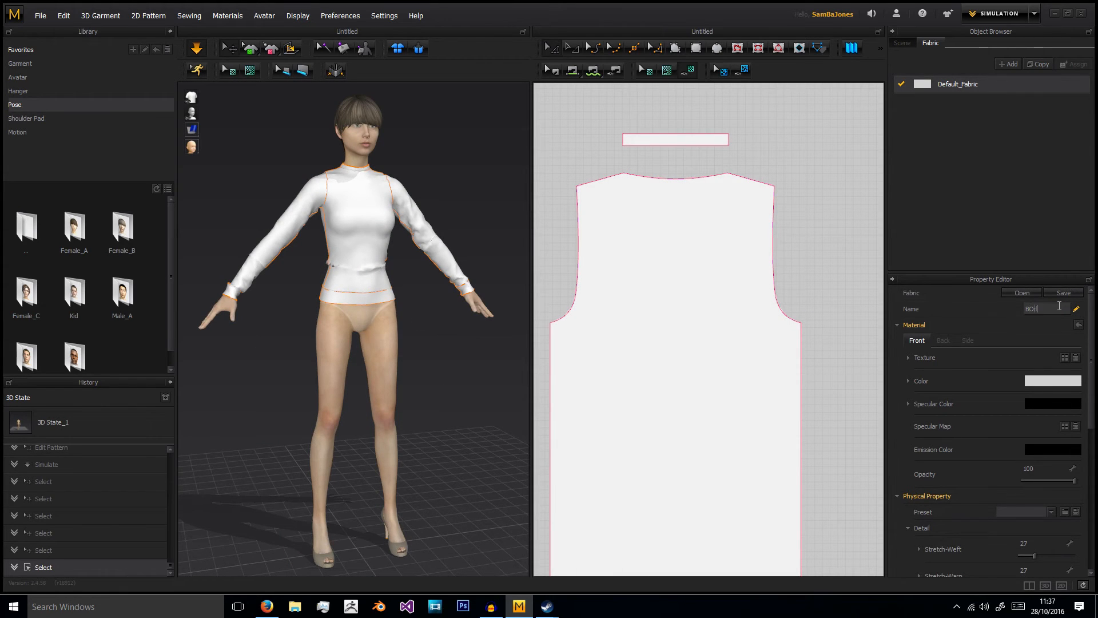
key("Return")
scroll(991, 423, "down", 3)
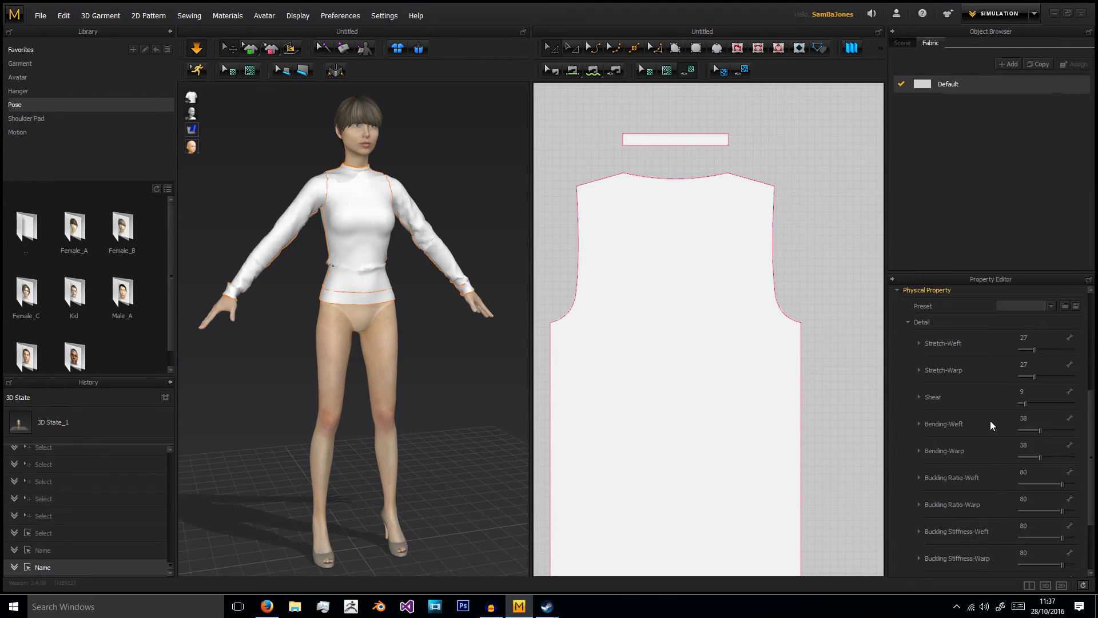
left_click(1051, 306)
left_click(1027, 388)
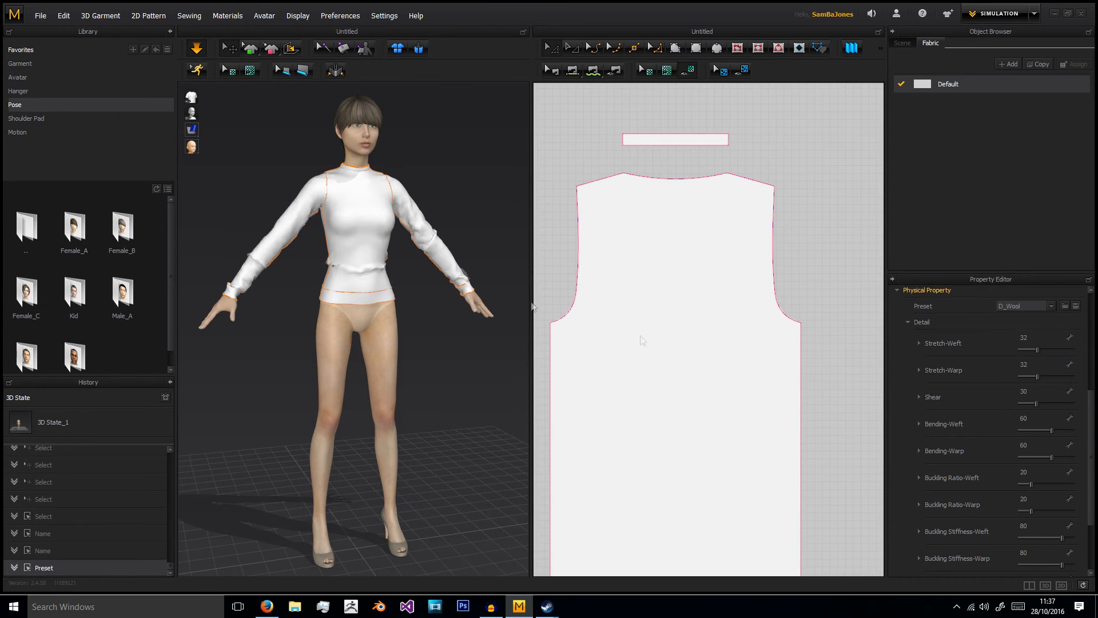
Tug the avatar's right sleeve in the simulation to test how the wool preset drapes
left_click(451, 149)
right_click_drag(395, 191, 274, 266)
left_click(279, 239)
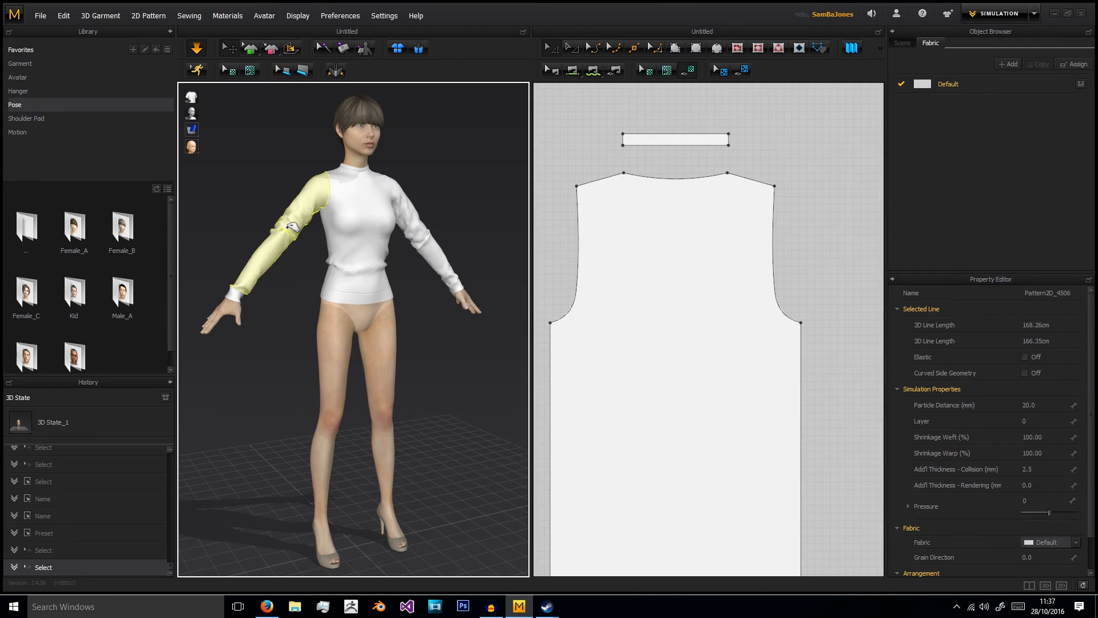
left_click(255, 189)
Replace the Default fabric's wool preset with a different physical preset
left_click(947, 84)
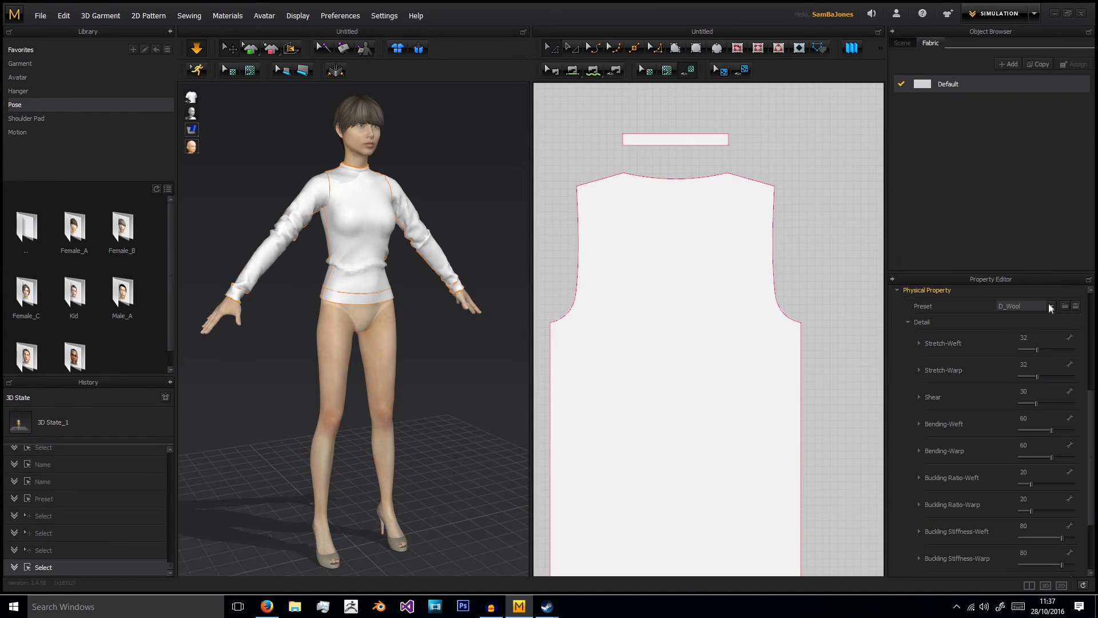
left_click(1049, 307)
left_click(1026, 247)
left_click(483, 208)
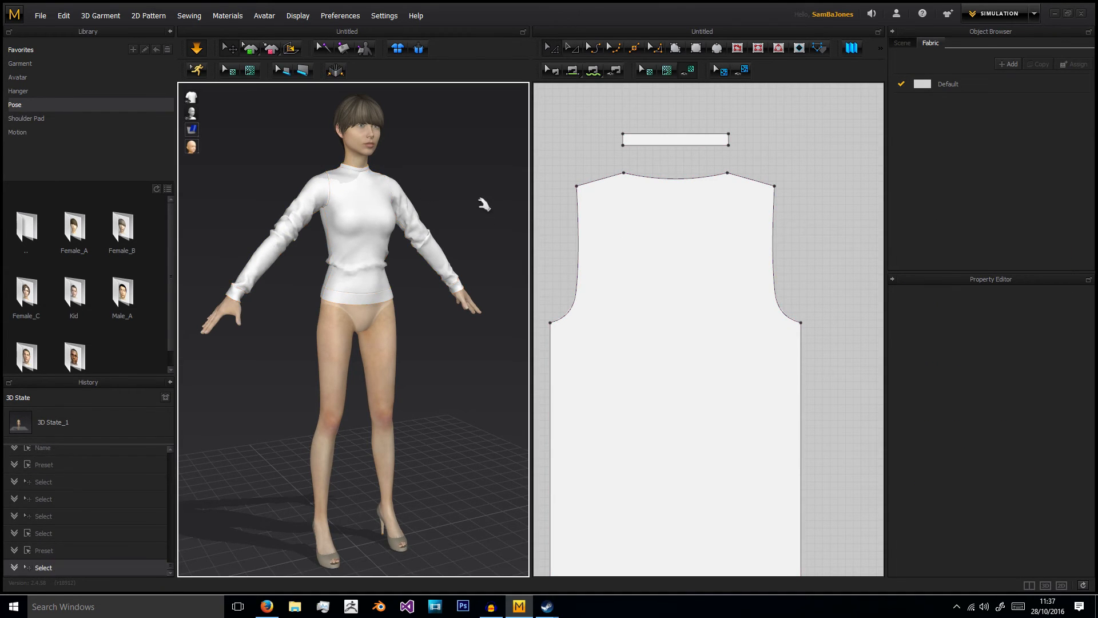
Tug the sleeve and the front of the top from several sides to settle the newly preset fabric
right_click_drag(482, 208, 419, 206)
scroll(423, 241, "up", 3)
right_click_drag(454, 243, 321, 186)
left_click(205, 238)
left_click(233, 209)
left_click(260, 238)
right_click_drag(273, 252, 392, 235)
left_click(343, 243)
left_click(465, 277)
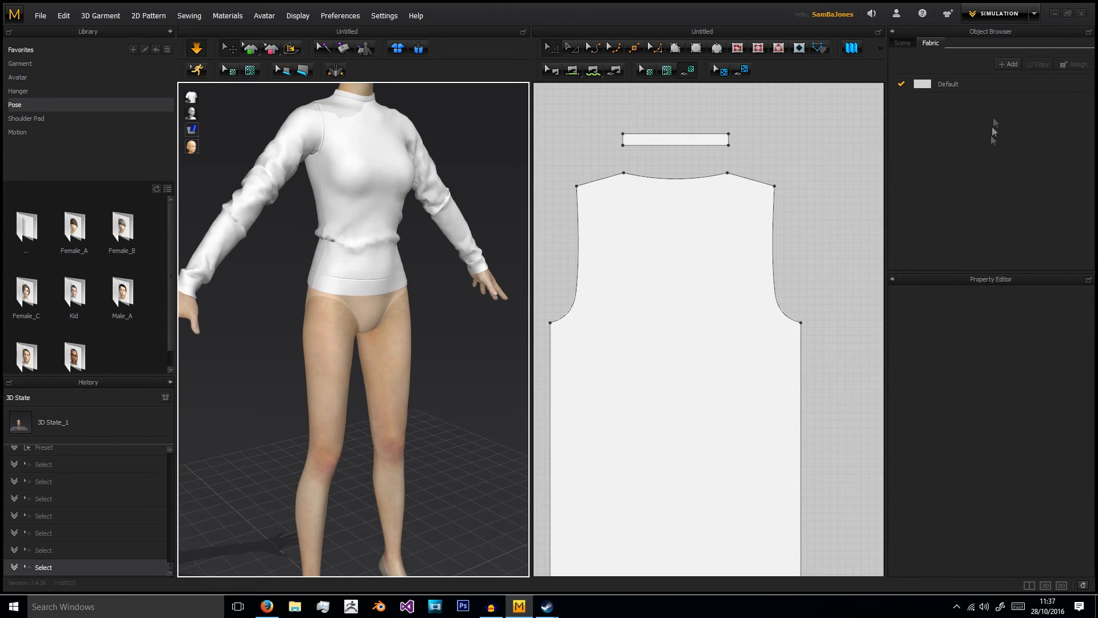
Add a second fabric and name it Collars
left_click(1010, 64)
left_click(1036, 306)
left_click(1002, 287)
scroll(1048, 338, "up", 5)
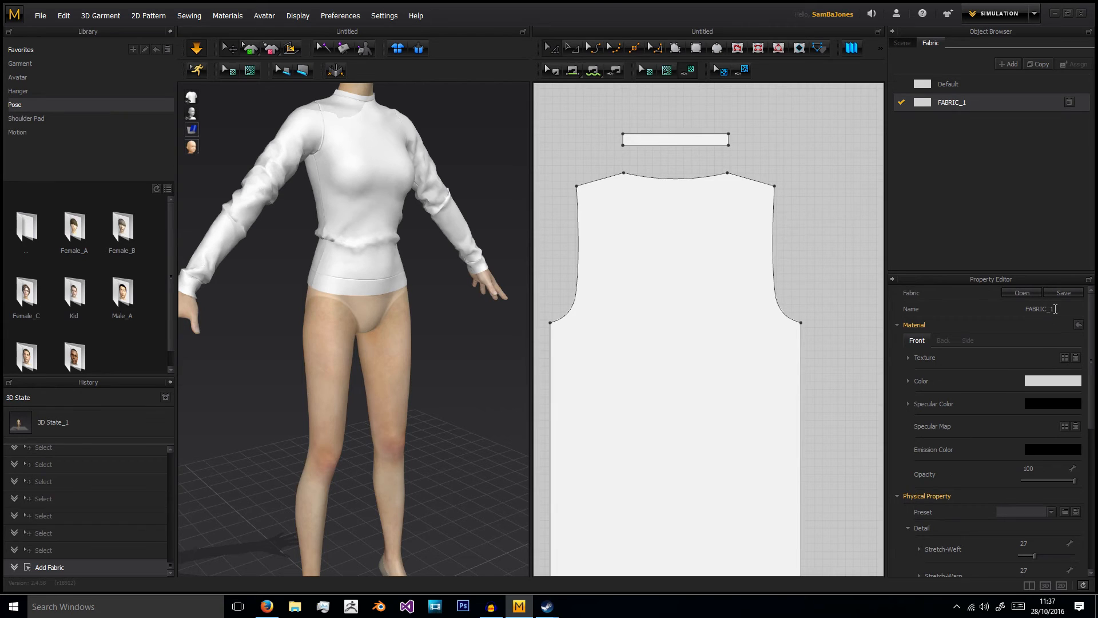
key("Return")
Try the S_Hardware physical preset on the Collars fabric and switch it to 0_Default
scroll(979, 395, "down", 2)
left_click(1050, 444)
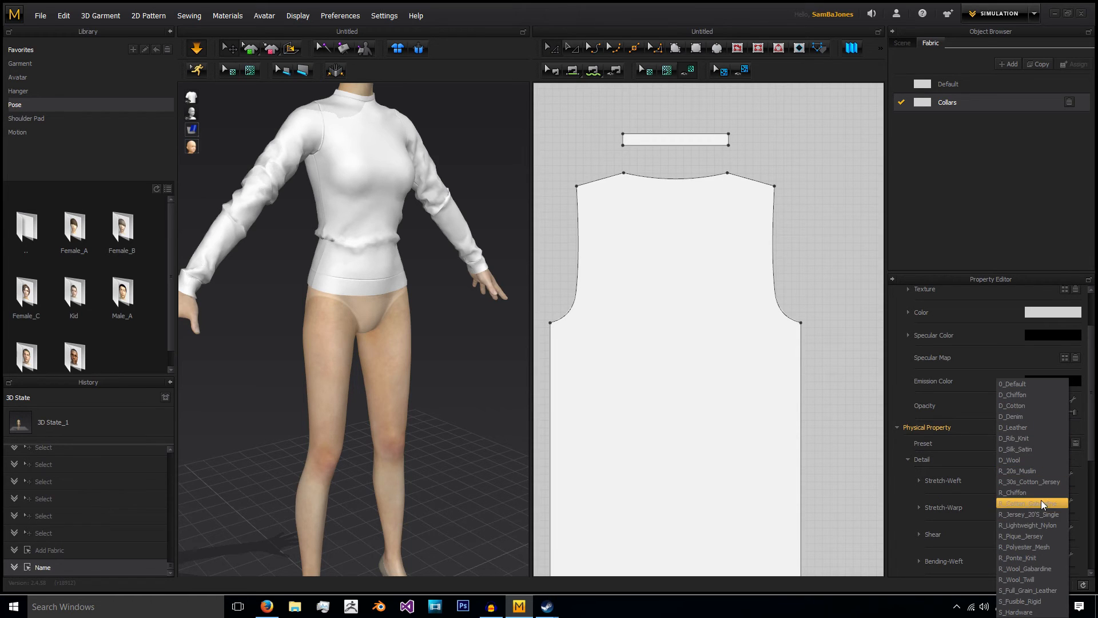
left_click(1032, 611)
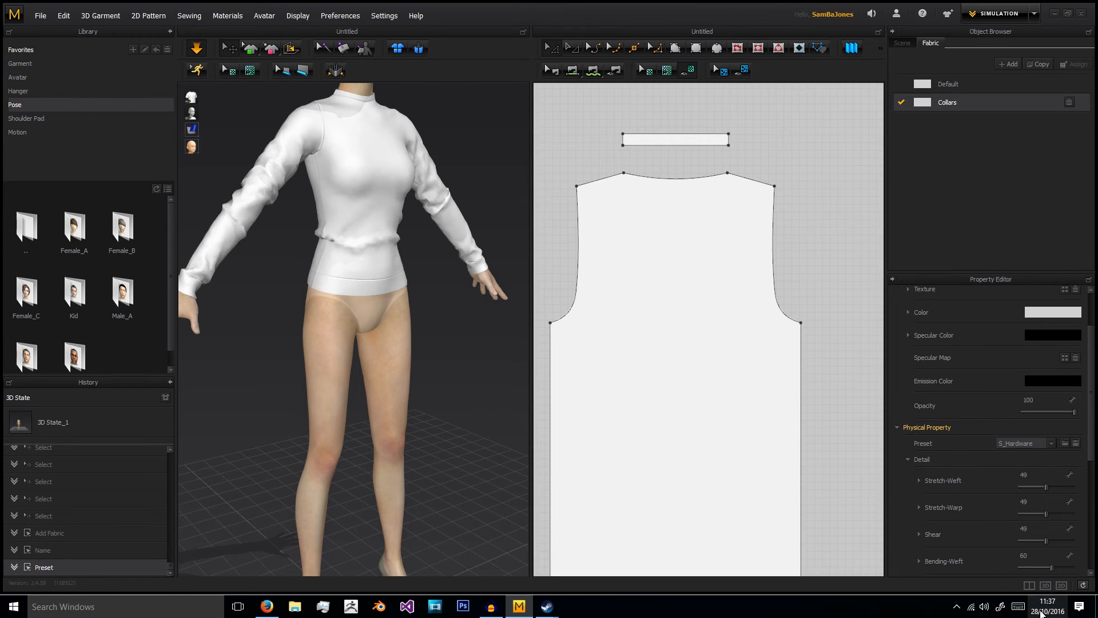
left_click(1052, 444)
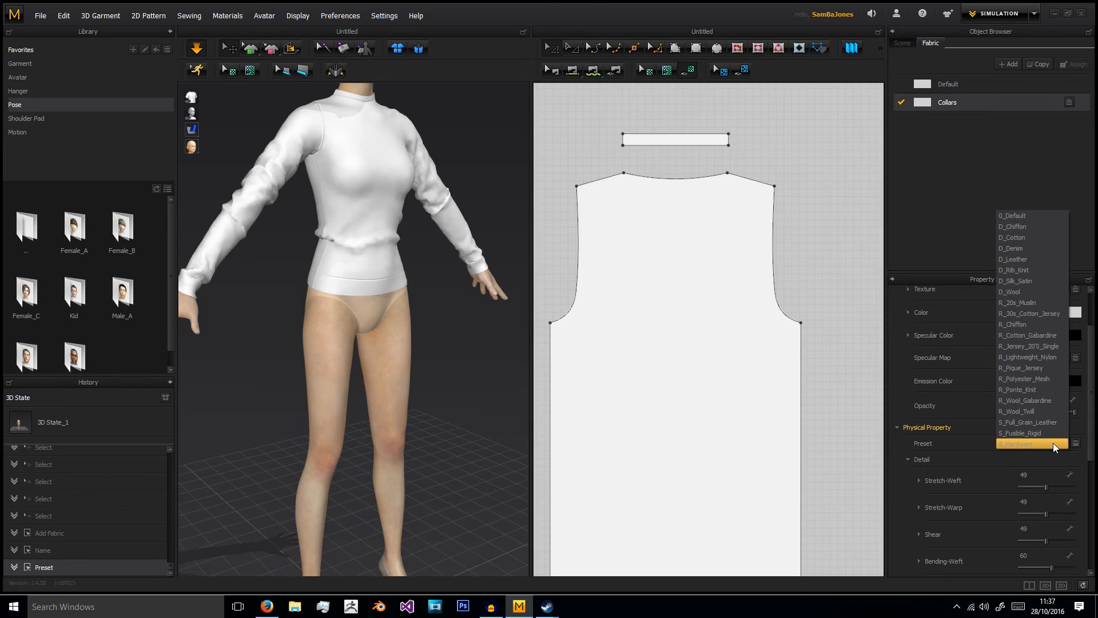
left_click(1025, 215)
Raise the Collars fabric's density, adjust its friction coefficient and set its Stretch-Weft to 46
scroll(935, 480, "down", 5)
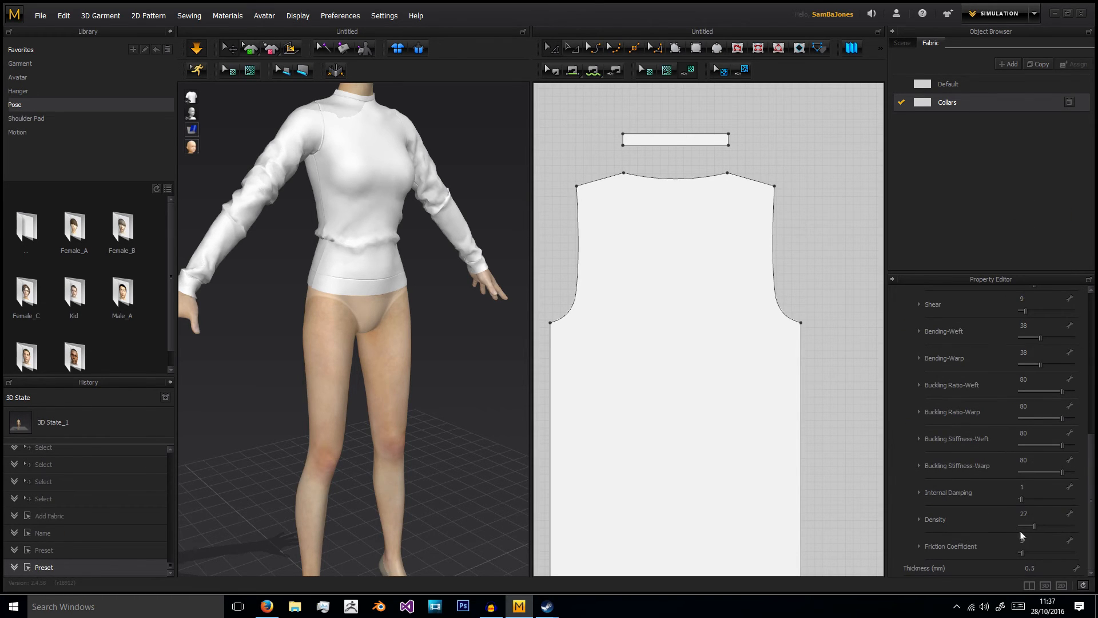
left_click_drag(1054, 525, 1069, 525)
middle_click_drag(416, 352, 450, 427)
scroll(450, 389, "down", 2)
middle_click_drag(475, 358, 422, 348)
scroll(942, 371, "up", 3)
scroll(949, 374, "up", 2)
scroll(955, 377, "down", 4)
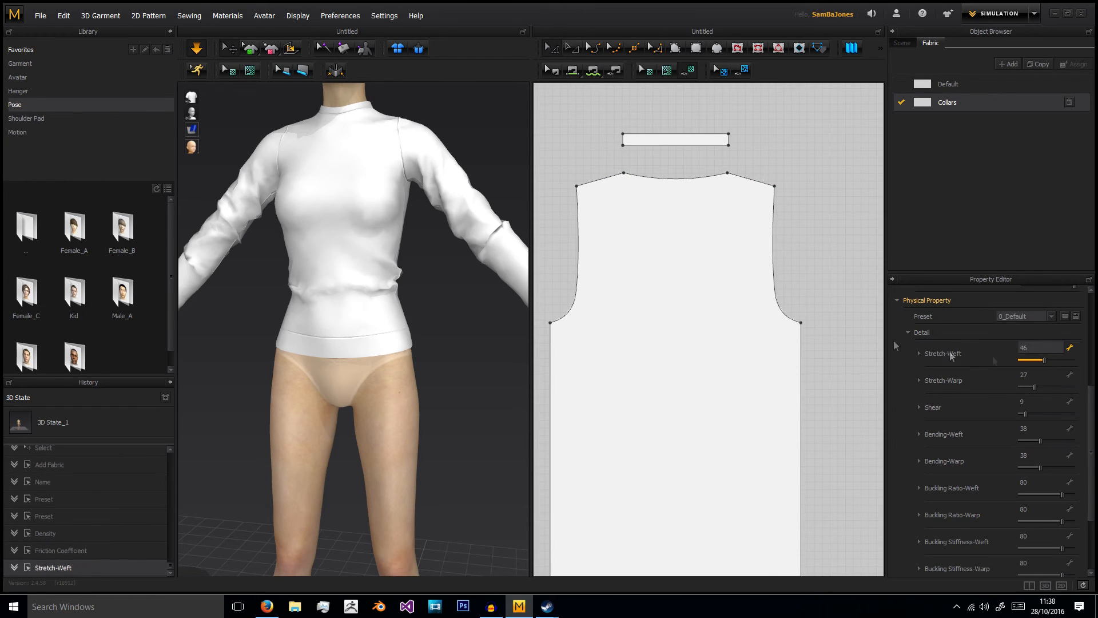
Assign the Collars fabric to both collar bands, both hem bands and both cuffs
scroll(713, 317, "up", 5)
left_click_drag(668, 242, 709, 263)
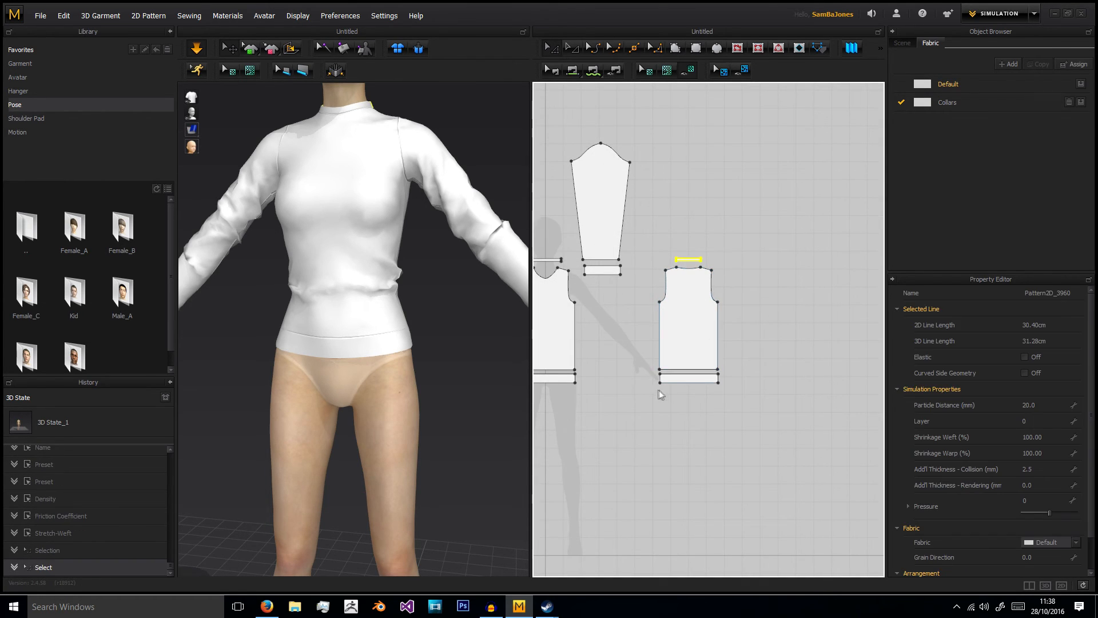
left_click_drag(650, 373, 764, 410, "shift")
middle_click_drag(640, 383, 760, 382)
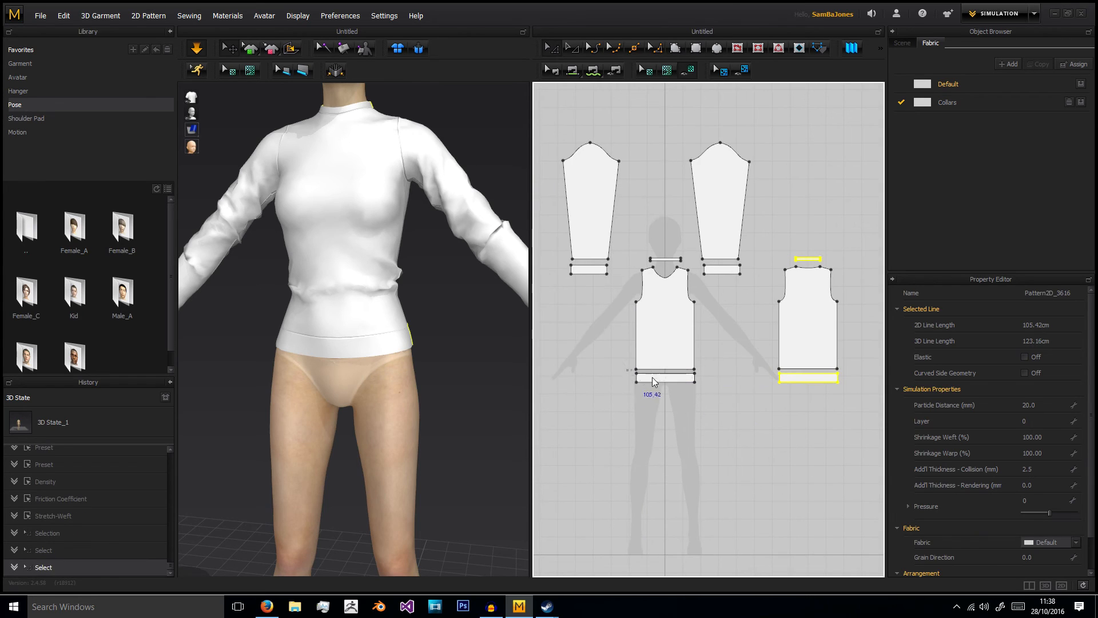
left_click(665, 259, "shift")
left_click(722, 268, "shift")
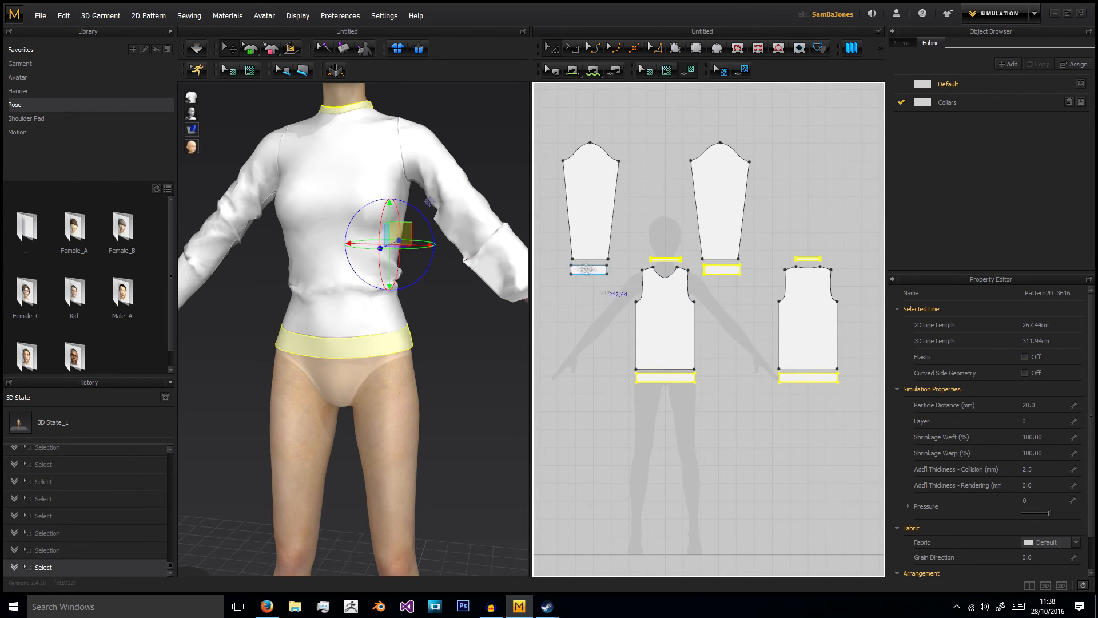
left_click_drag(570, 269, 572, 271, "shift")
key("ctrl+z")
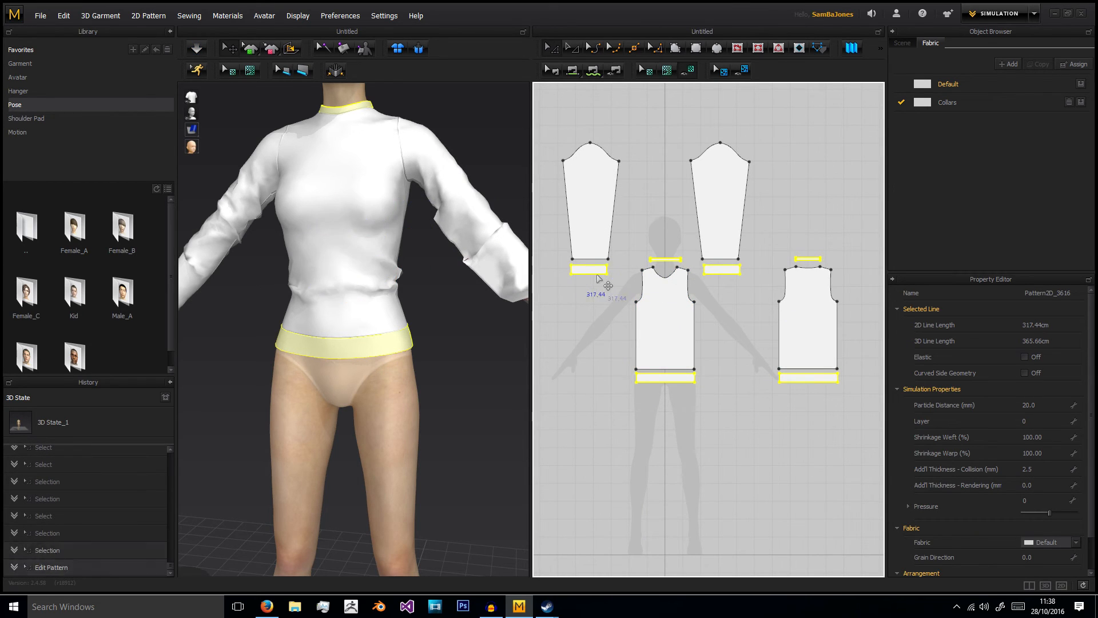
left_click(1075, 542)
left_click(1052, 552)
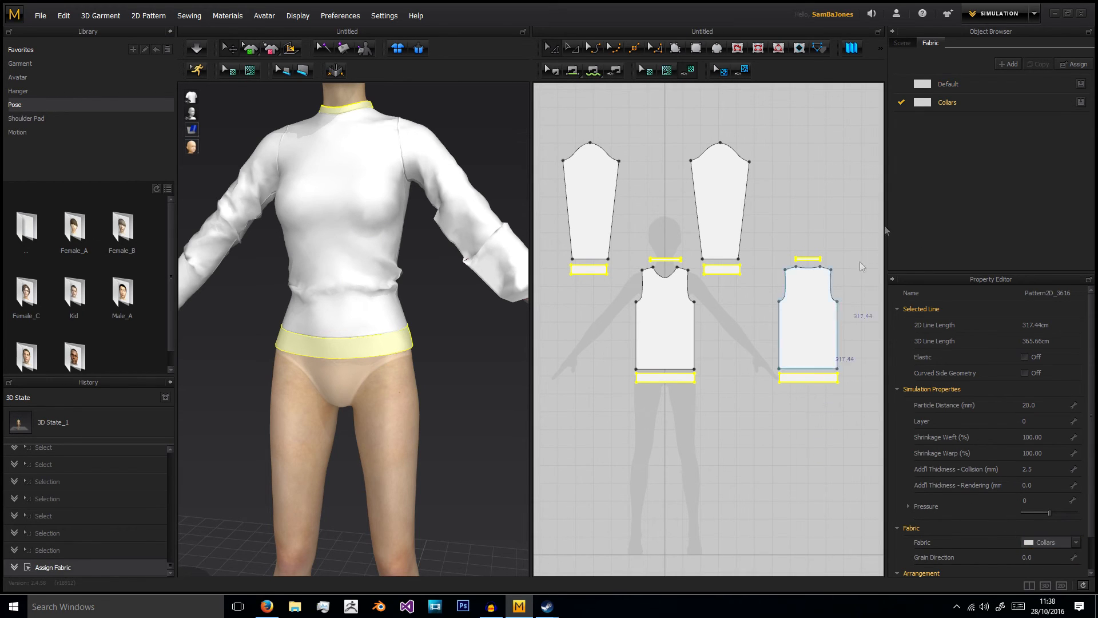
Darken the Collars fabric's color to a mid grey
left_click(947, 102)
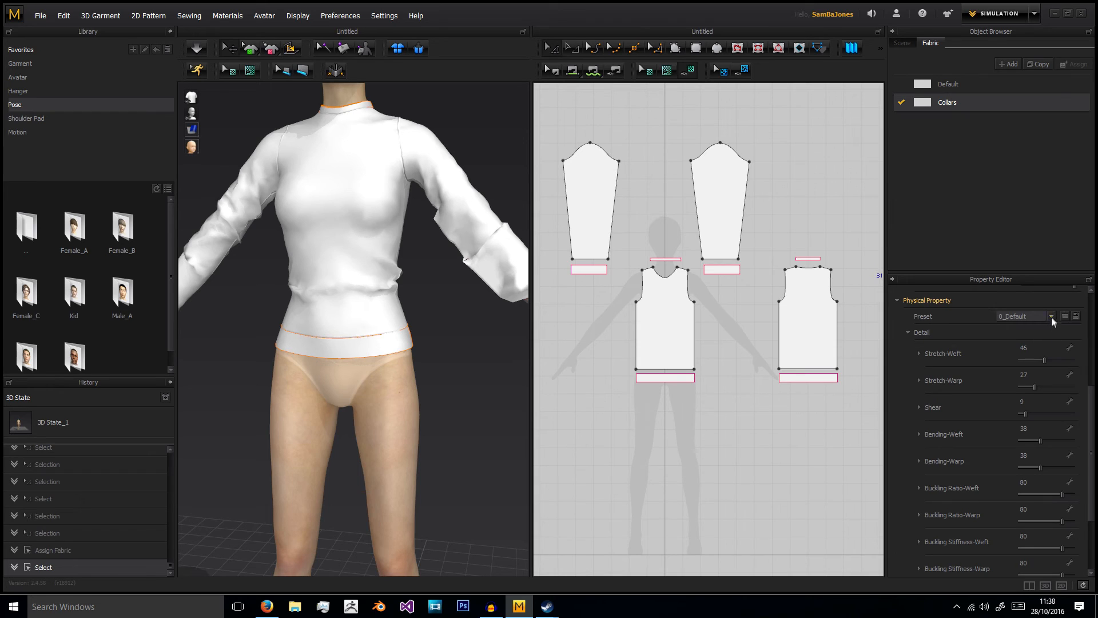
scroll(1051, 317, "up", 3)
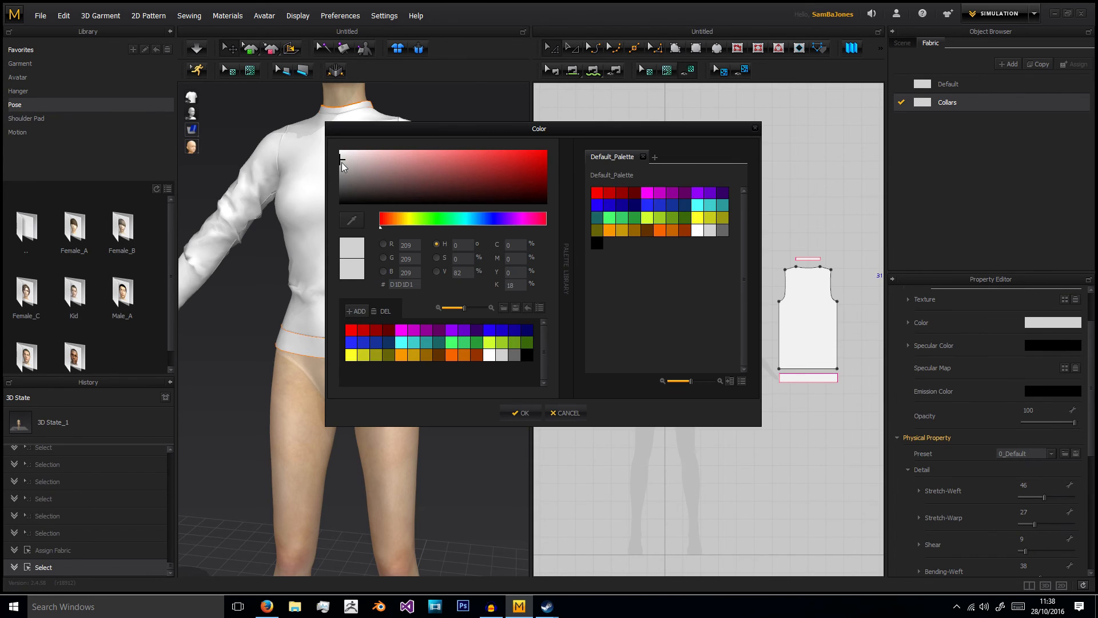
left_click_drag(342, 165, 338, 171)
left_click(519, 413)
left_click(490, 344)
Simulate the garment and tug the avatar's left sleeve and cuff into place on the arm
scroll(490, 343, "up", 2)
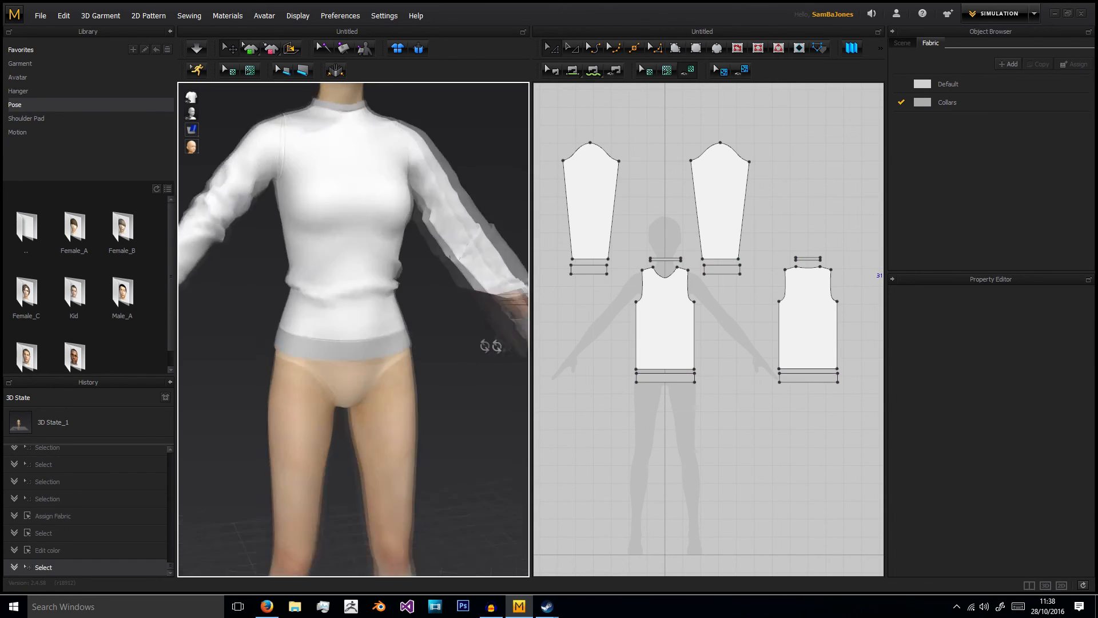
right_click_drag(373, 173, 350, 183)
left_click(197, 49)
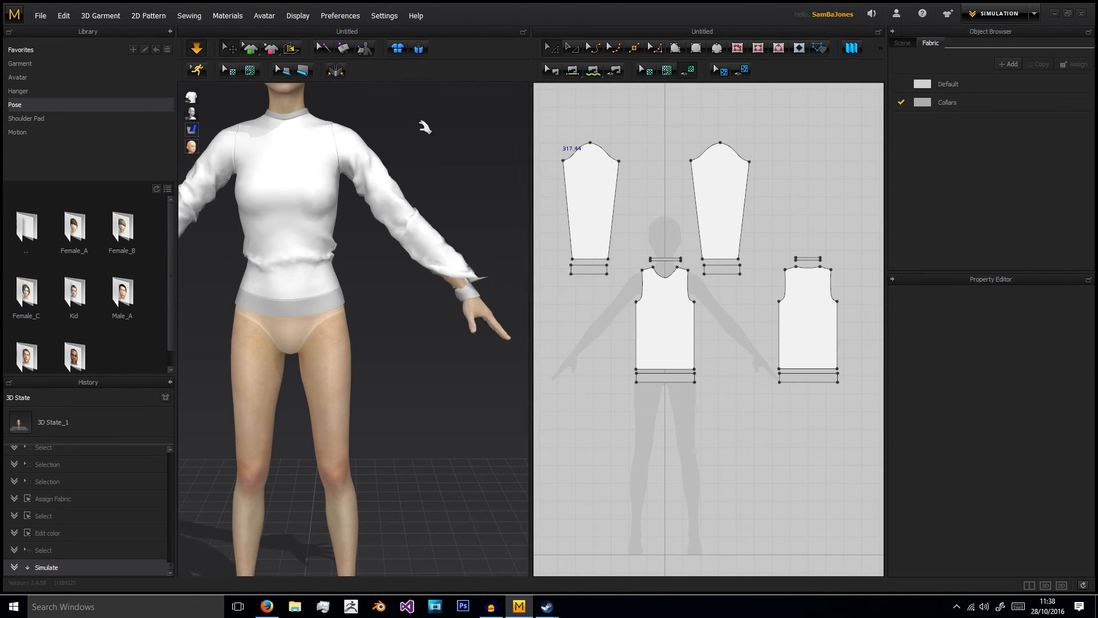
left_click(416, 231)
left_click_drag(416, 231, 448, 214)
left_click(448, 213)
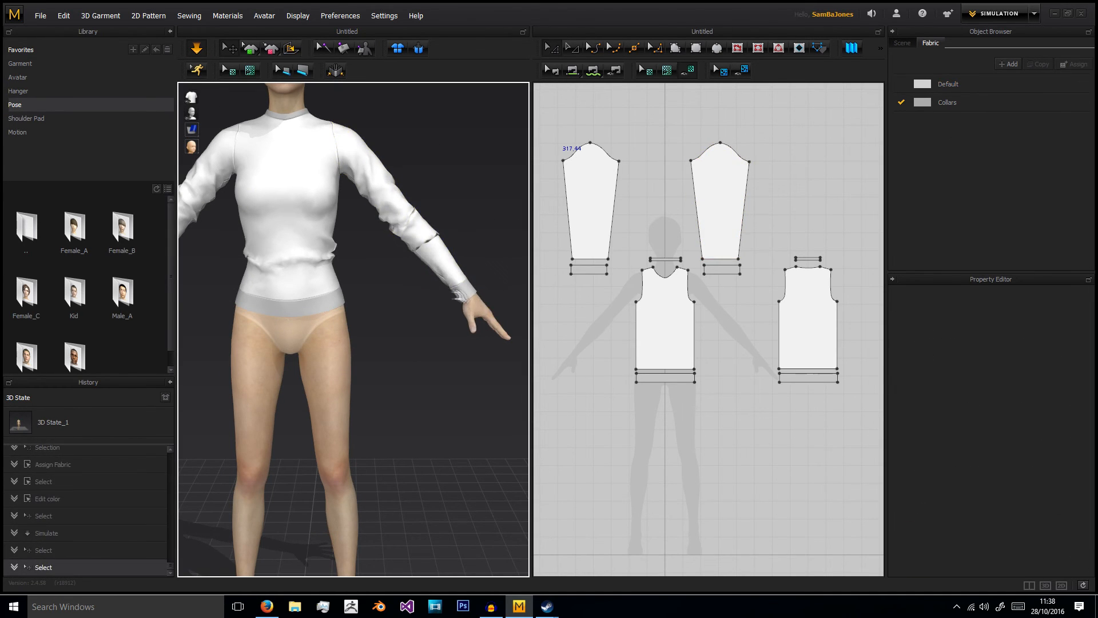
left_click(472, 295)
Pull the grey hem band down around the hips and tug the sleeve near the wrist from behind
left_click_drag(338, 306, 332, 346)
left_click(312, 340)
left_click(236, 303)
left_click(230, 339)
right_click_drag(230, 339, 486, 311)
left_click(455, 274)
left_click(482, 308)
left_click(454, 265)
left_click(489, 256)
Narrow the first sleeve's cuff pattern by shifting one of its short edges inward
scroll(621, 262, "up", 5)
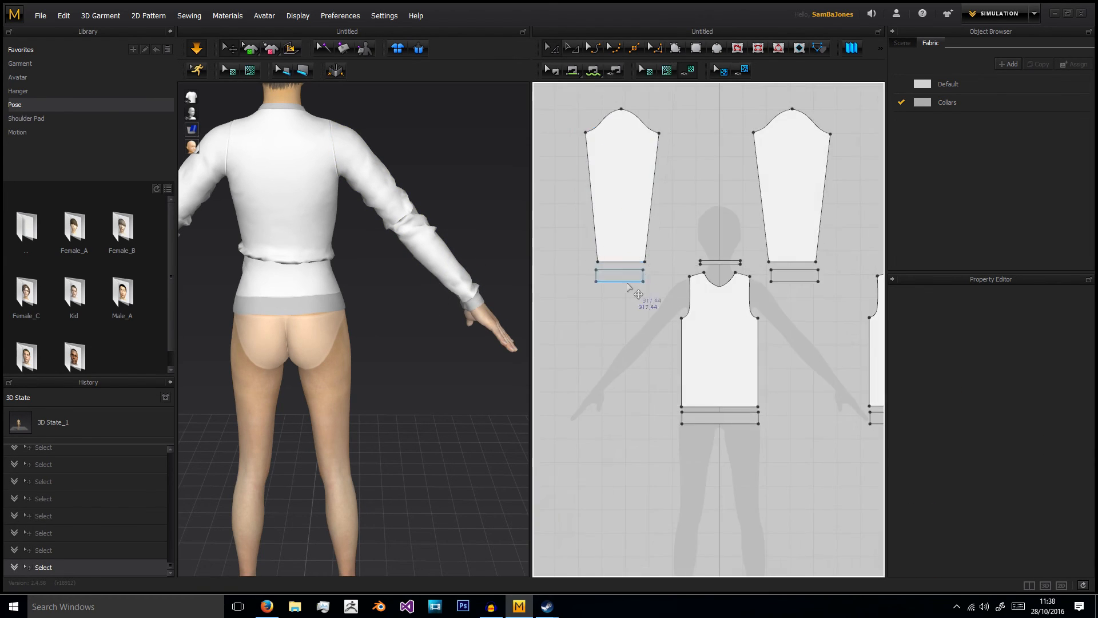
left_click(627, 265)
left_click(611, 240)
left_click(610, 235)
left_click(556, 242)
left_click_drag(561, 263, 565, 263)
right_click(565, 263)
left_click(524, 337)
Narrow the second sleeve's cuff pattern by moving one short edge inward 2 cm
middle_click_drag(813, 301, 694, 292)
scroll(629, 303, "down", 4)
scroll(724, 282, "up", 3)
left_click_drag(717, 289, 722, 290)
right_click(721, 290)
type("2")
left_click(518, 338)
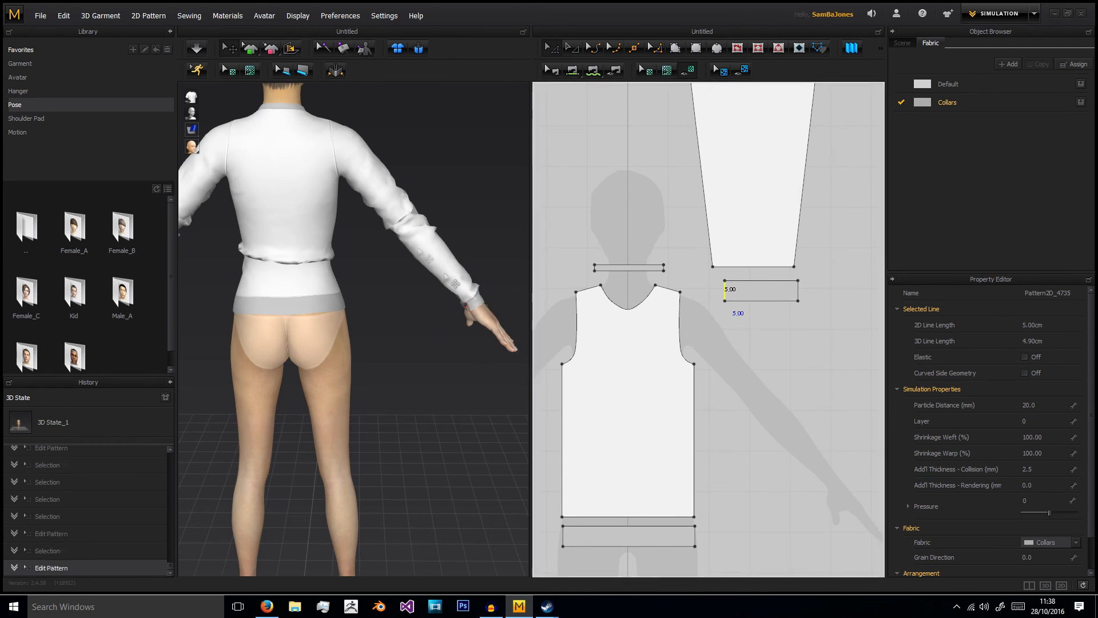
Simulate the narrowed cuffs and tug both sleeves toward the wrists from behind the avatar
left_click(196, 48)
left_click_drag(452, 268, 490, 247)
left_click(485, 282)
left_click(490, 248)
middle_click_drag(320, 244, 490, 248)
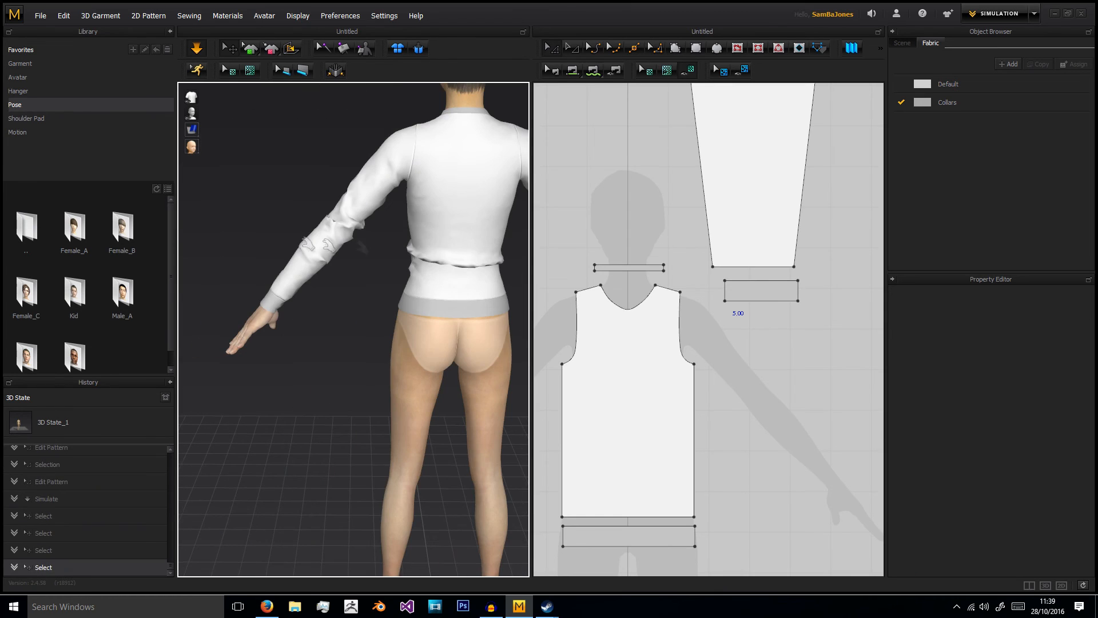
left_click_drag(318, 264, 321, 257)
left_click(344, 302)
Tug the avatar's right sleeve from the front to even out its folds
right_click_drag(345, 302, 395, 281)
scroll(395, 280, "down", 2)
left_click(316, 230)
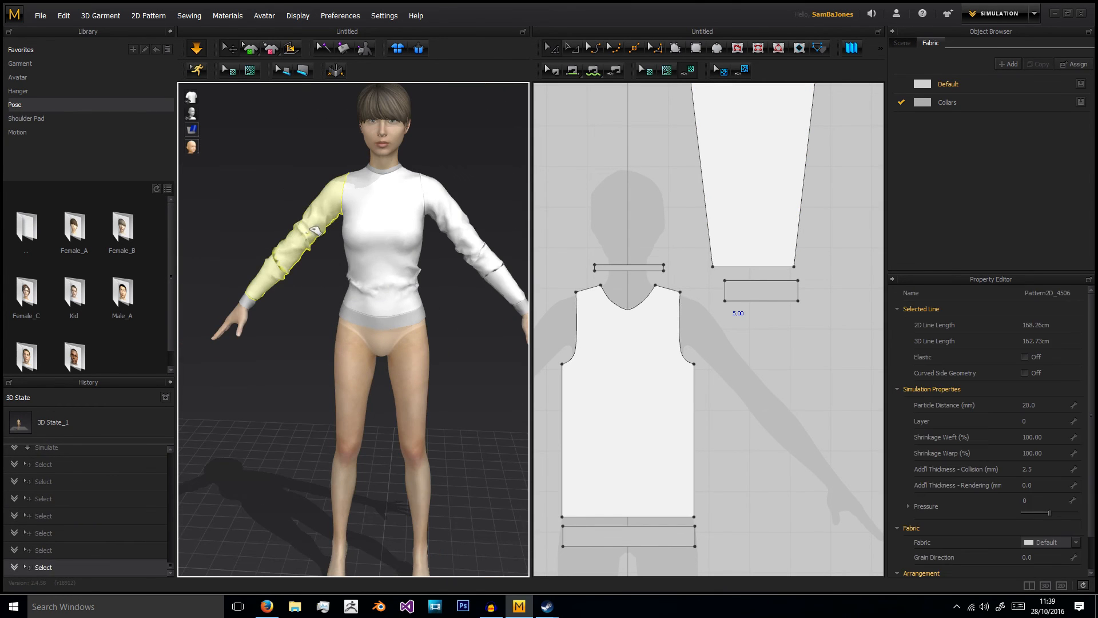
left_click(308, 292)
Set the particle distance of all patterns to 10 mm
scroll(432, 265, "down", 2)
right_click_drag(432, 265, 479, 251)
scroll(670, 250, "down", 6)
left_click_drag(602, 184, 774, 333)
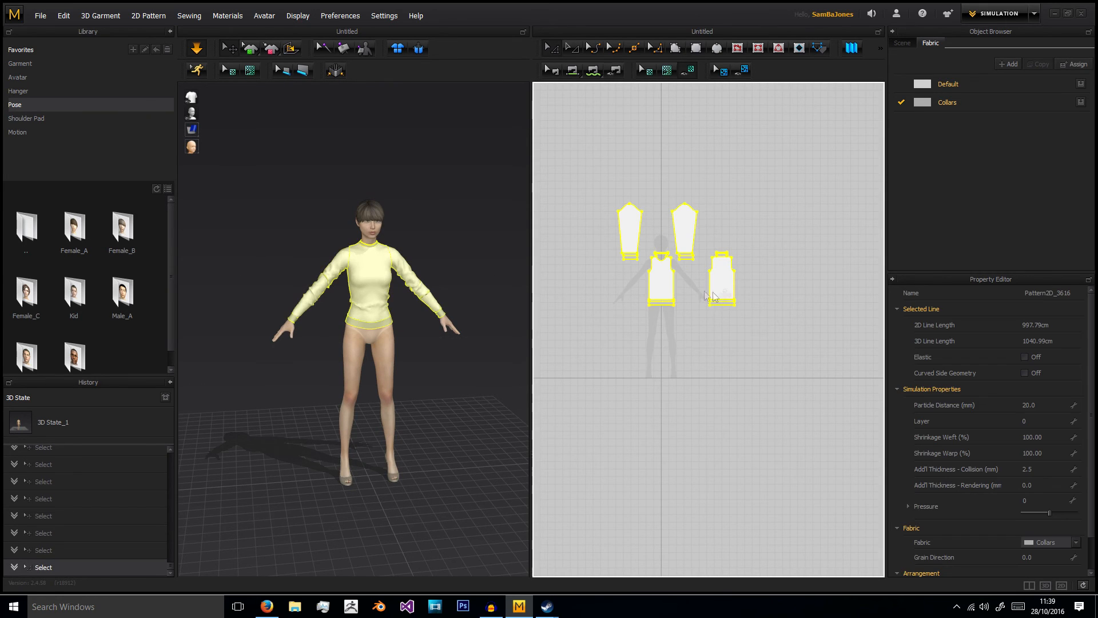
left_click(1041, 419)
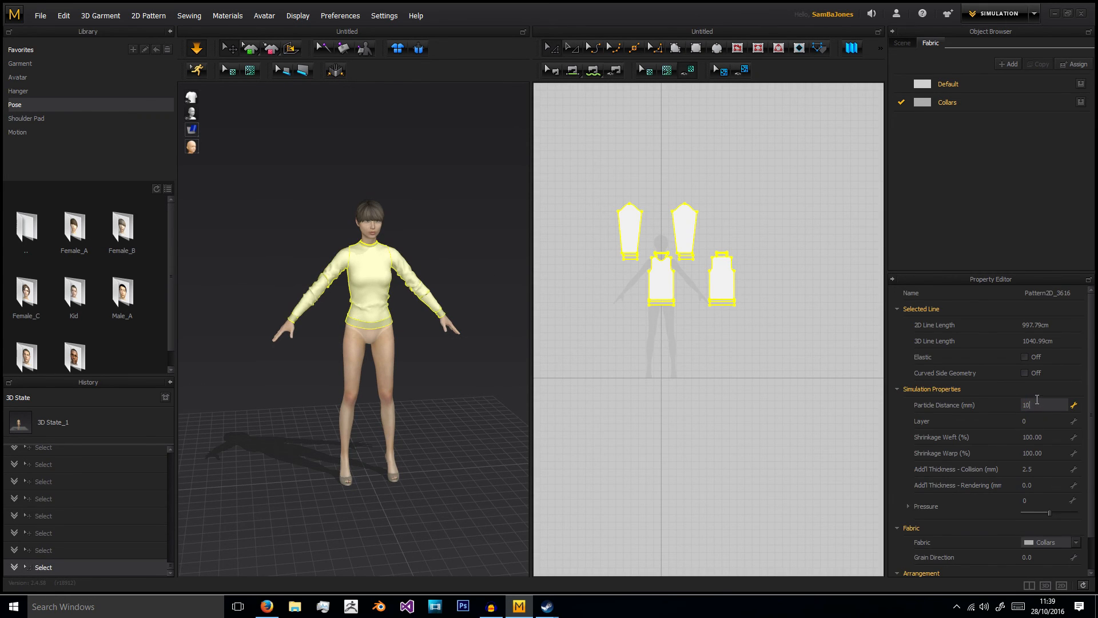
key("Return")
left_click(461, 226)
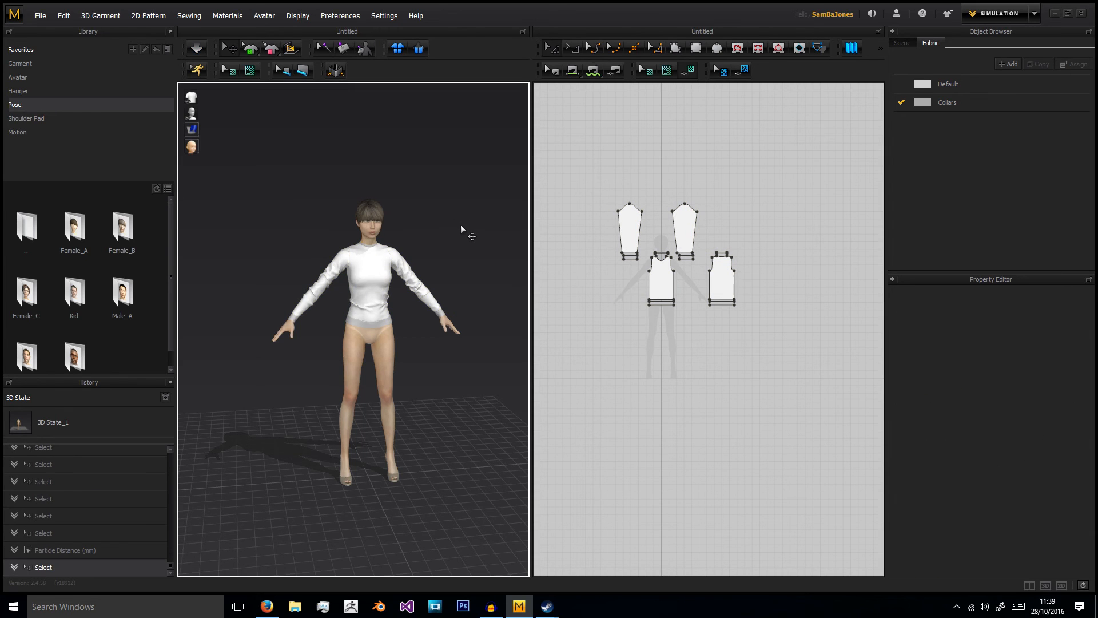
Save the garment file as pulloverSweater and restart the simulation
key("ctrl+s")
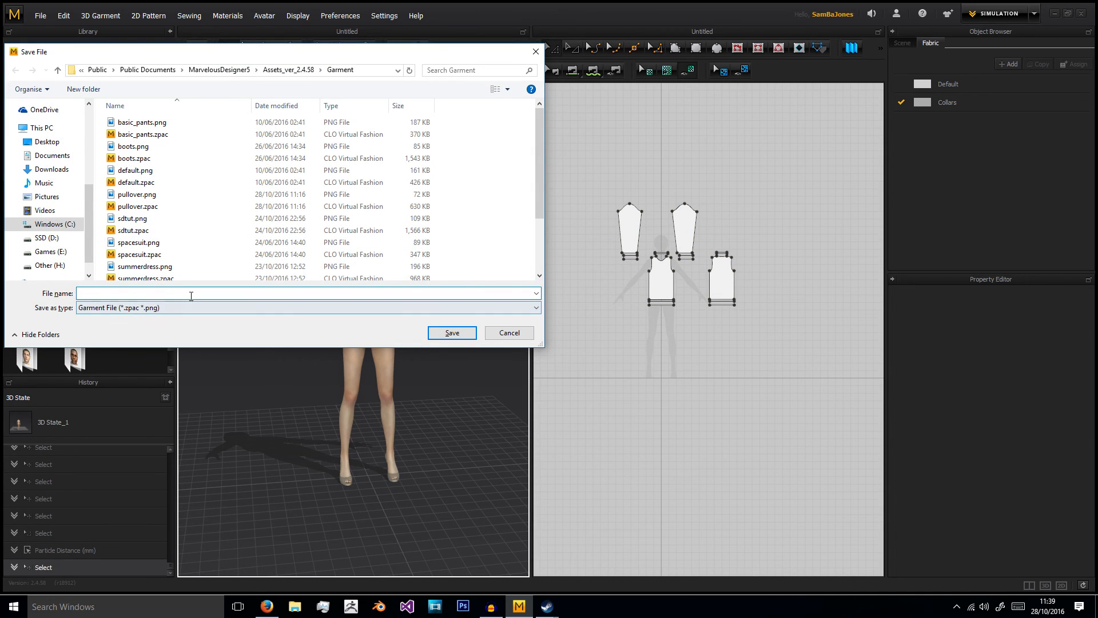
type("pullover5weater")
key("Return")
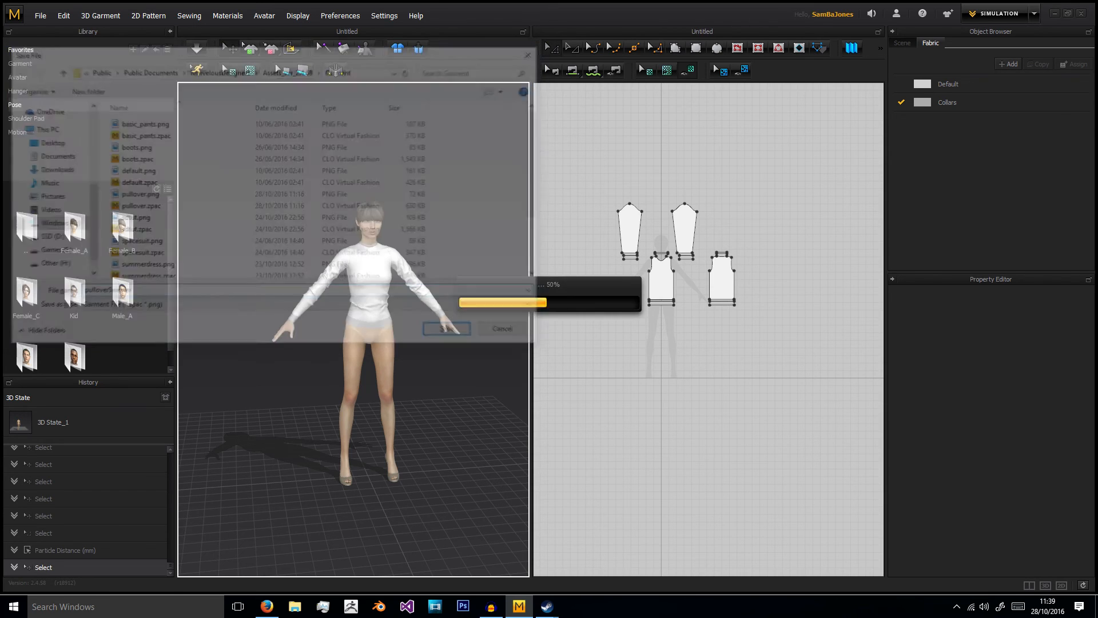
left_click(197, 50)
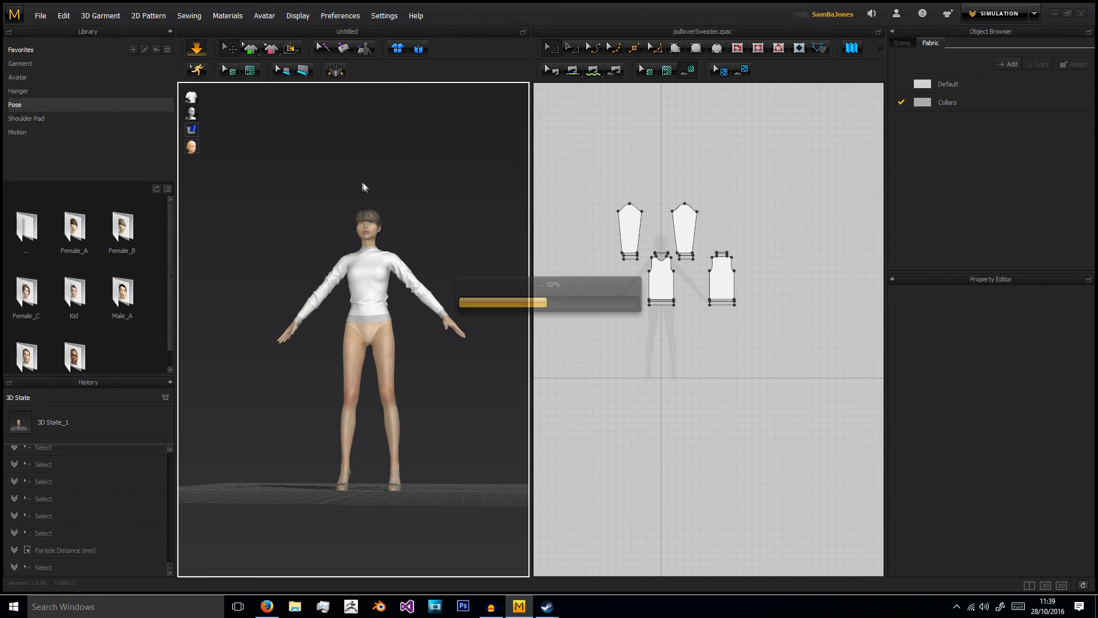
Tug the simulated sweater's sleeve fabric on the avatar to loosen the folds
scroll(414, 293, "up", 3)
scroll(413, 292, "up", 8)
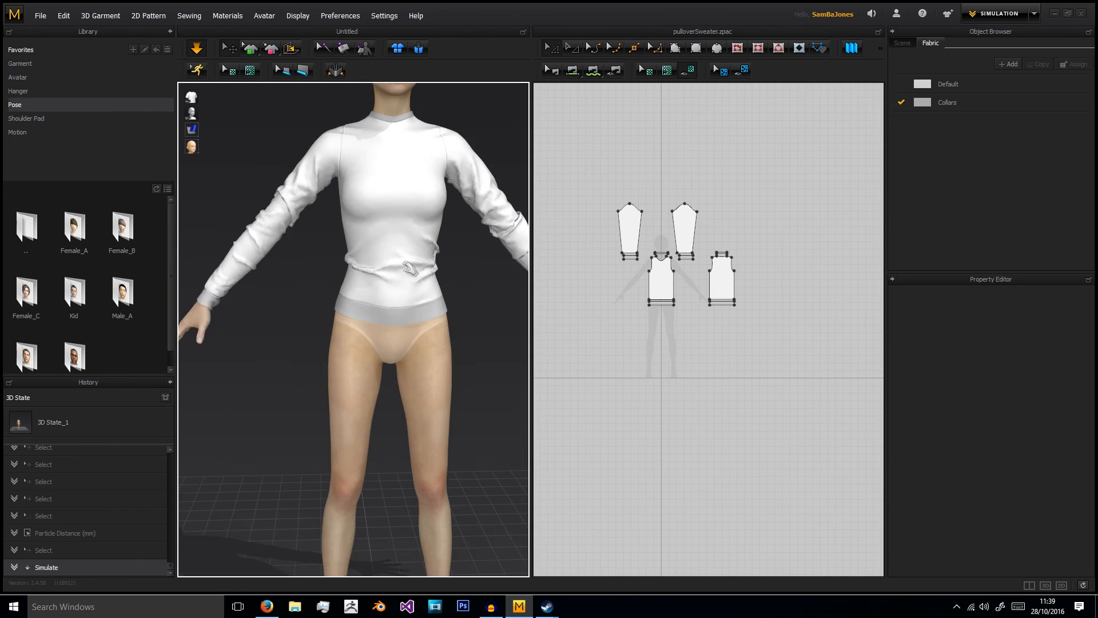
right_click_drag(447, 255, 477, 258)
right_click_drag(409, 258, 286, 222)
left_click(281, 223)
left_click(326, 266)
left_click_drag(339, 150, 361, 196)
left_click(360, 200)
middle_click_drag(359, 260, 258, 284)
middle_click_drag(496, 192, 447, 197)
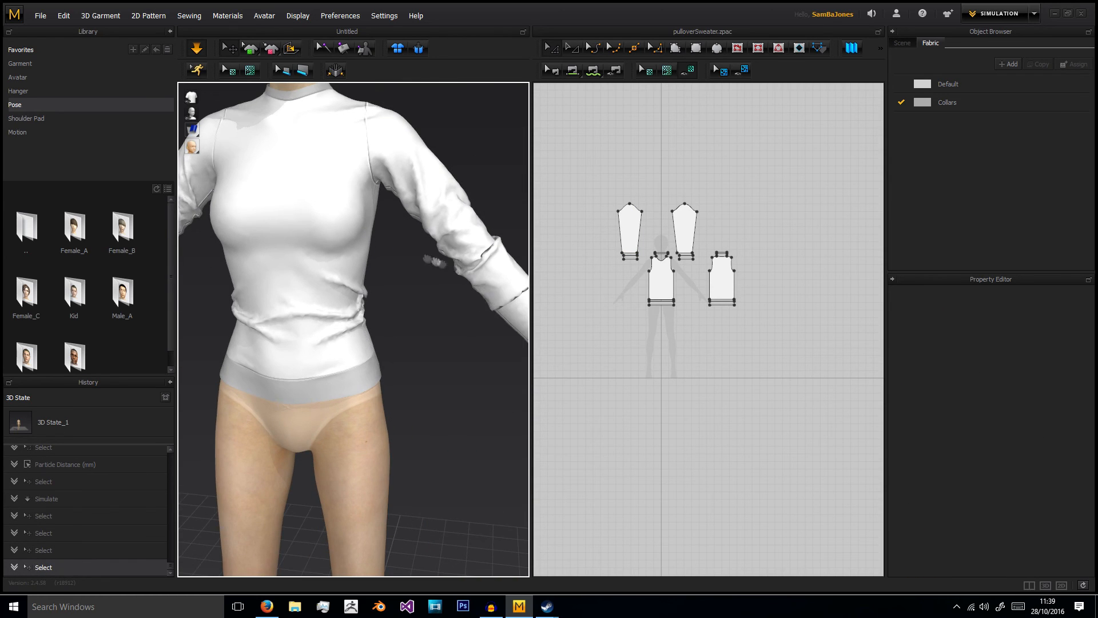
middle_click_drag(444, 264, 391, 248)
Shorten both sleeve patterns by moving their wrist edges up about 5 cm
middle_click_drag(672, 229, 670, 240)
scroll(643, 243, "up", 5)
left_click(614, 312)
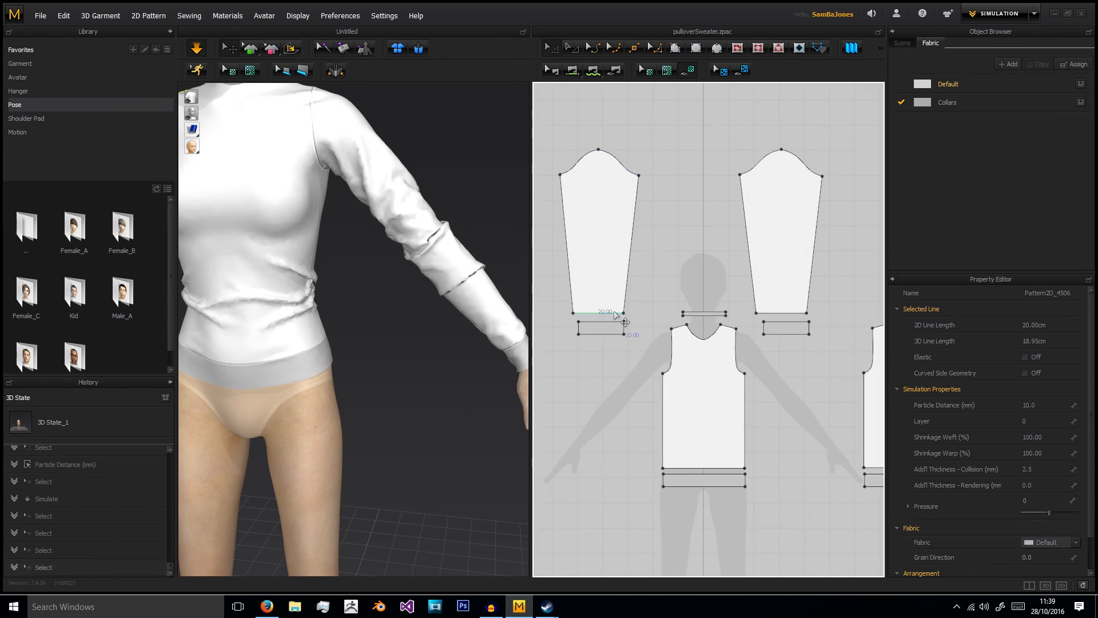
left_click(779, 312, "shift")
left_click_drag(779, 313, 779, 305)
right_click(778, 305)
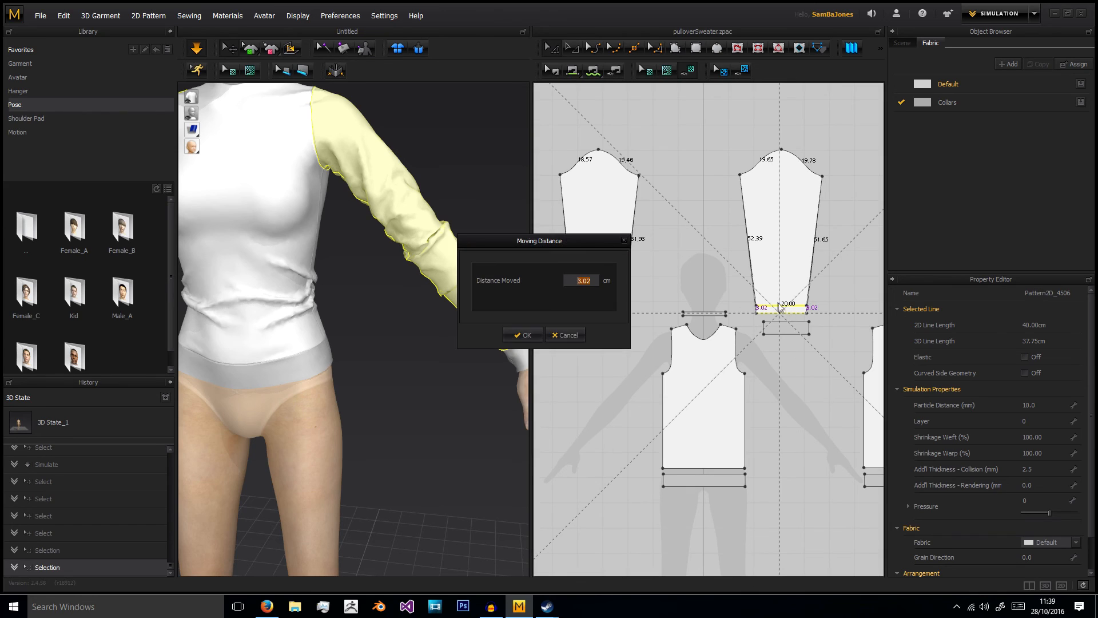
left_click(525, 335)
Simulate the shortened sleeves and tug them toward the wrists from the front and from behind the avatar
left_click(196, 49)
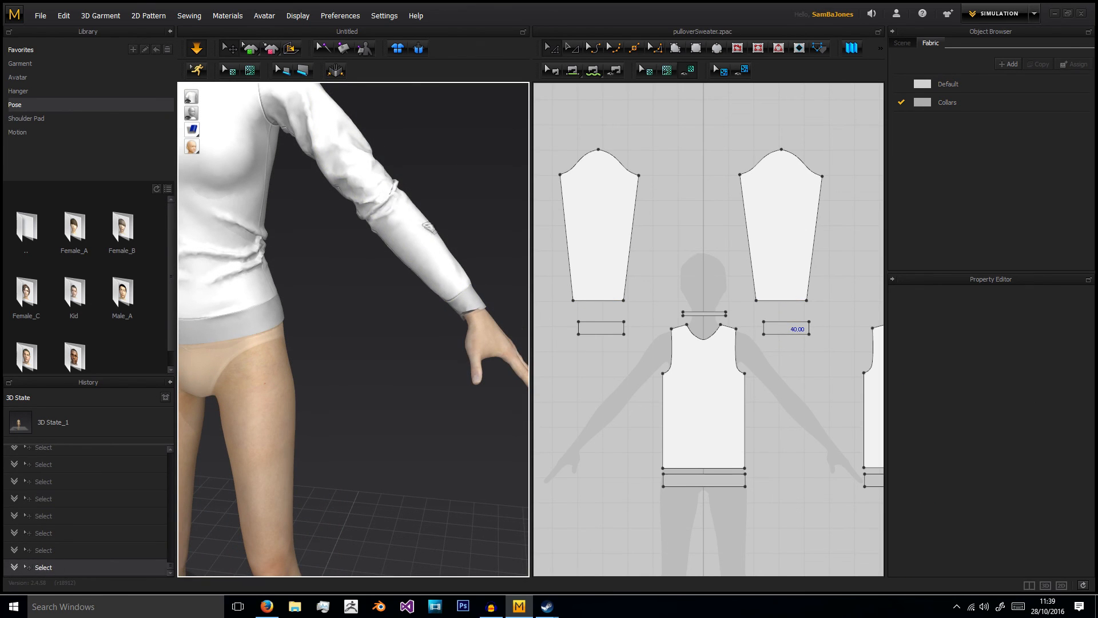
left_click(767, 245)
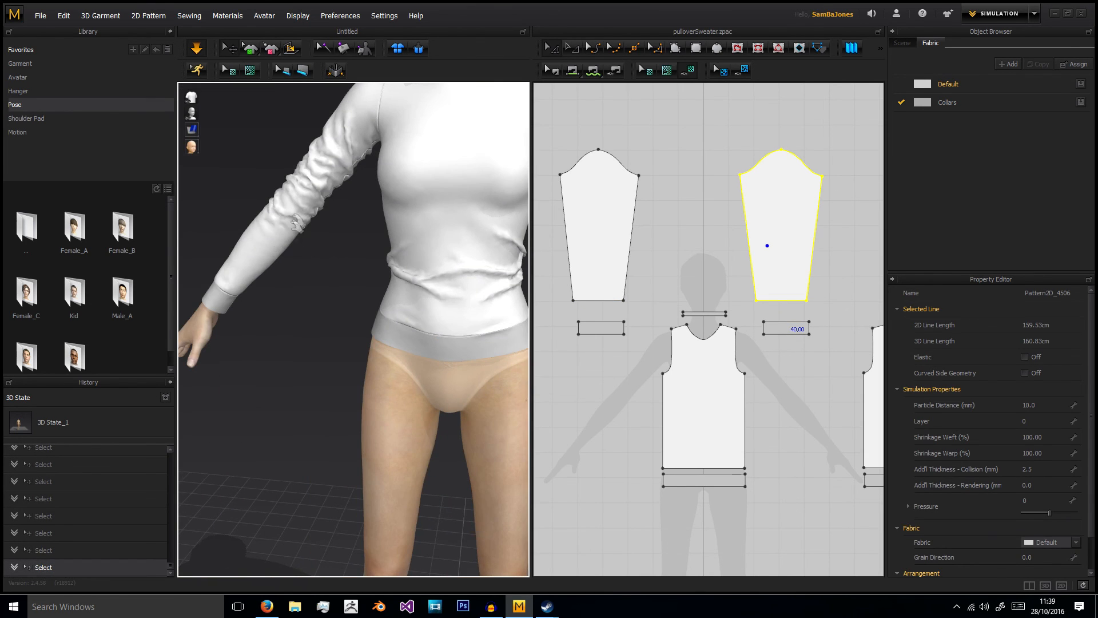
left_click_drag(297, 224, 226, 282)
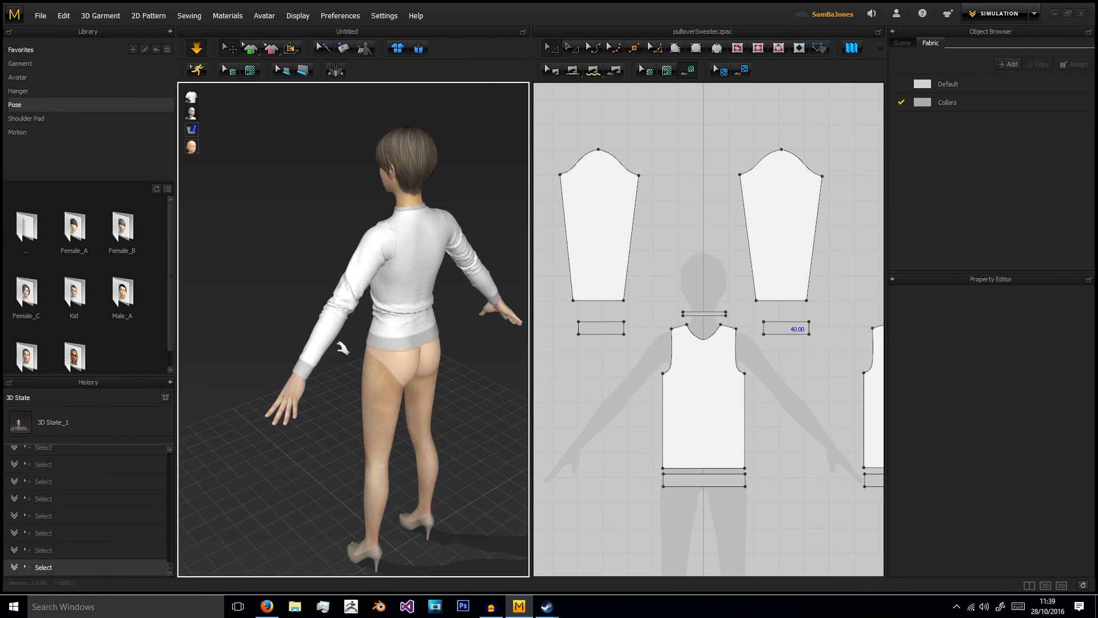
left_click(327, 358)
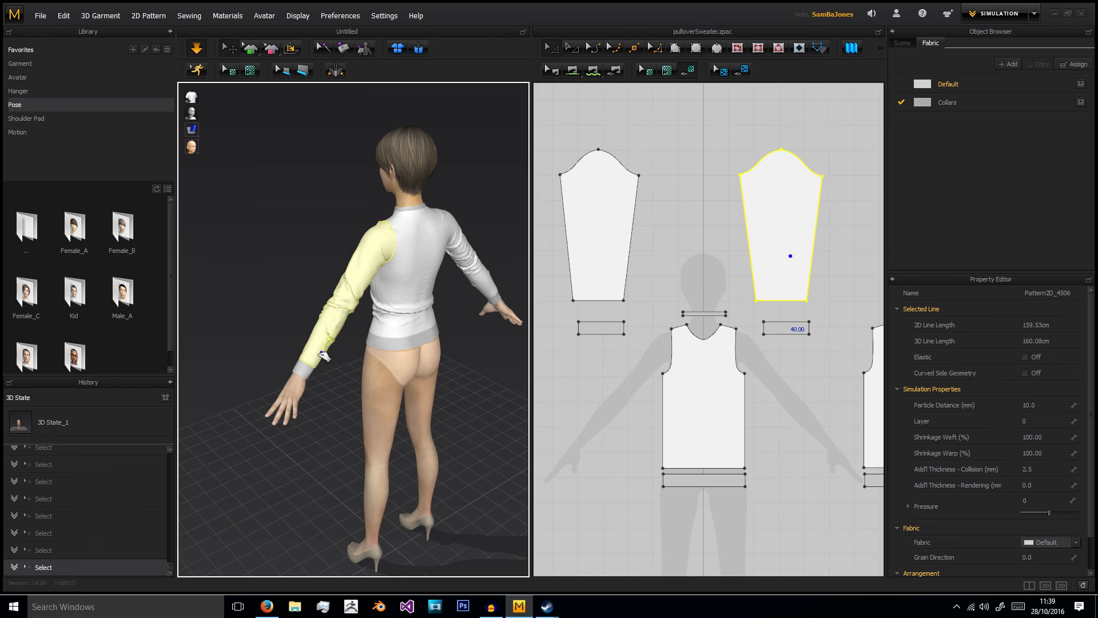
left_click(353, 342)
right_click_drag(353, 342, 470, 261)
mouse_move(484, 262)
left_mouse_down()
mouse_move(478, 250)
mouse_move(468, 266)
left_mouse_up()
right_click_drag(422, 255, 315, 253)
right_click_drag(648, 312, 565, 228)
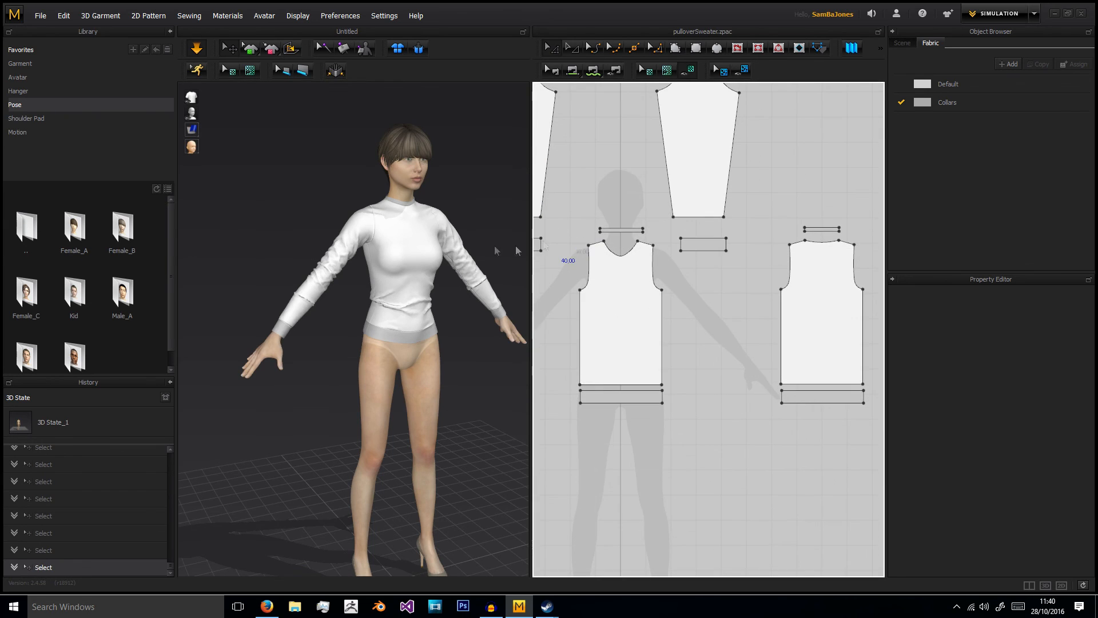
Load the second motion in the library with Avatar Size + Joint Rotation & Position and a created transition, and play it
right_click_drag(318, 226, 288, 188)
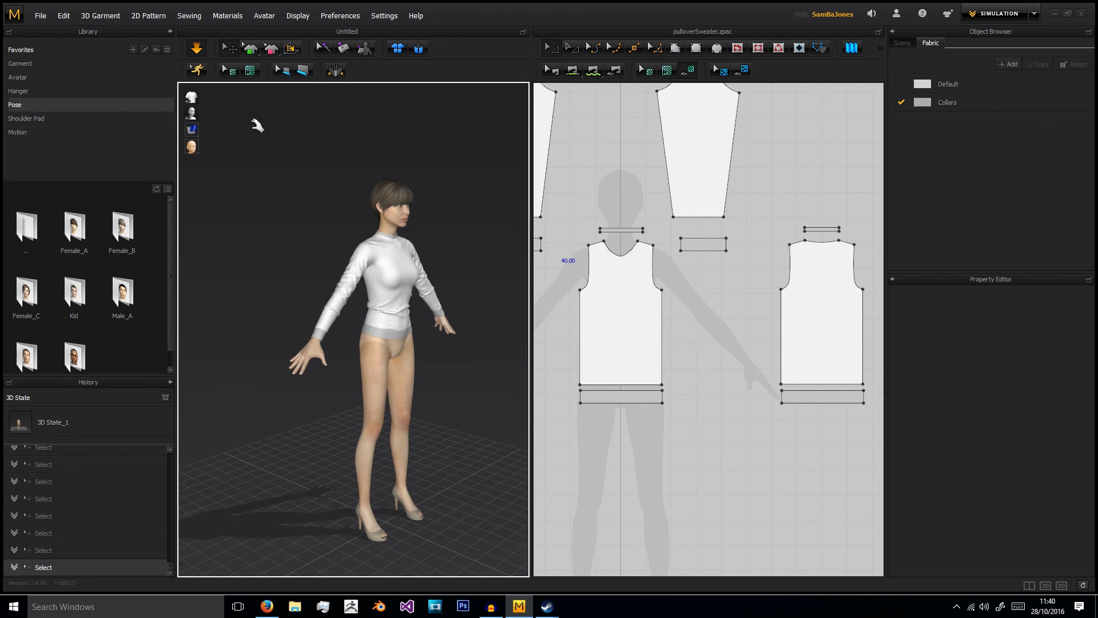
left_click(18, 132)
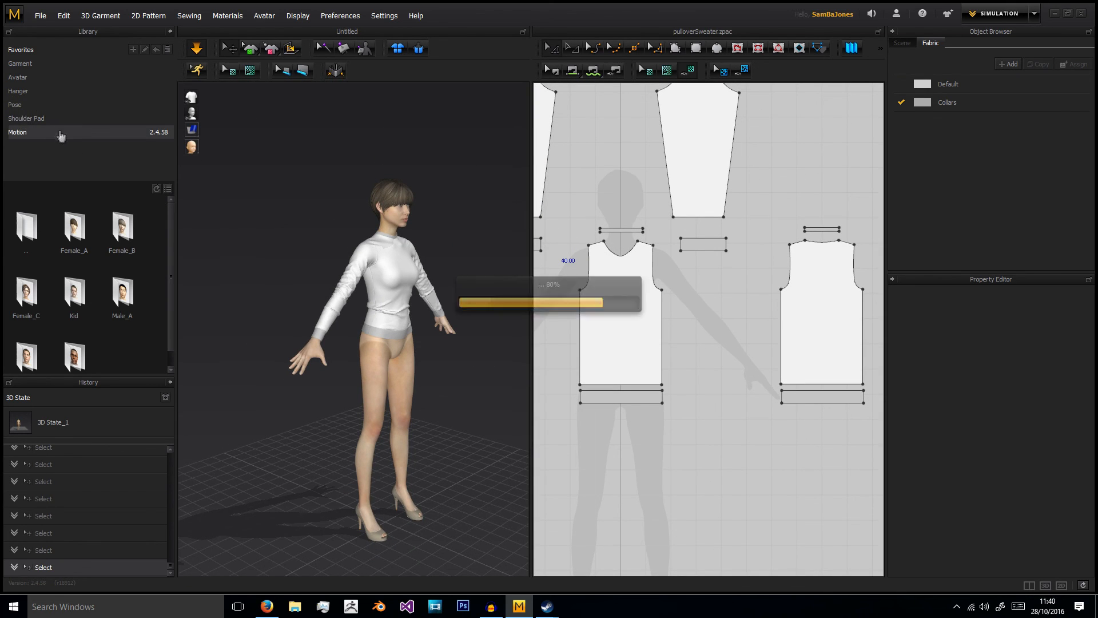
double_click(120, 231)
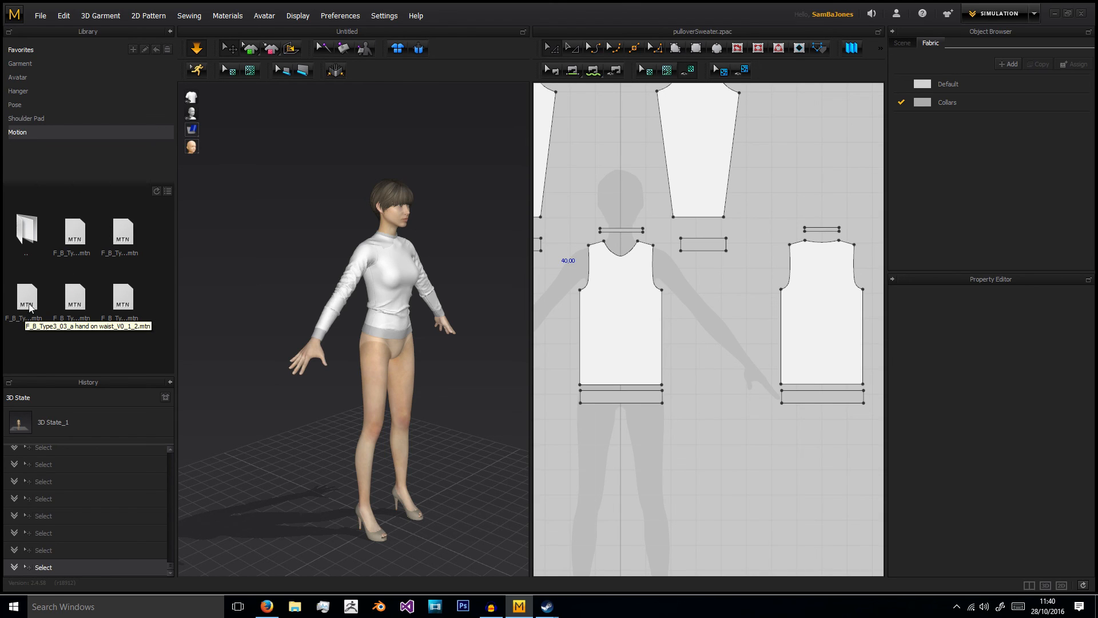
double_click(123, 235)
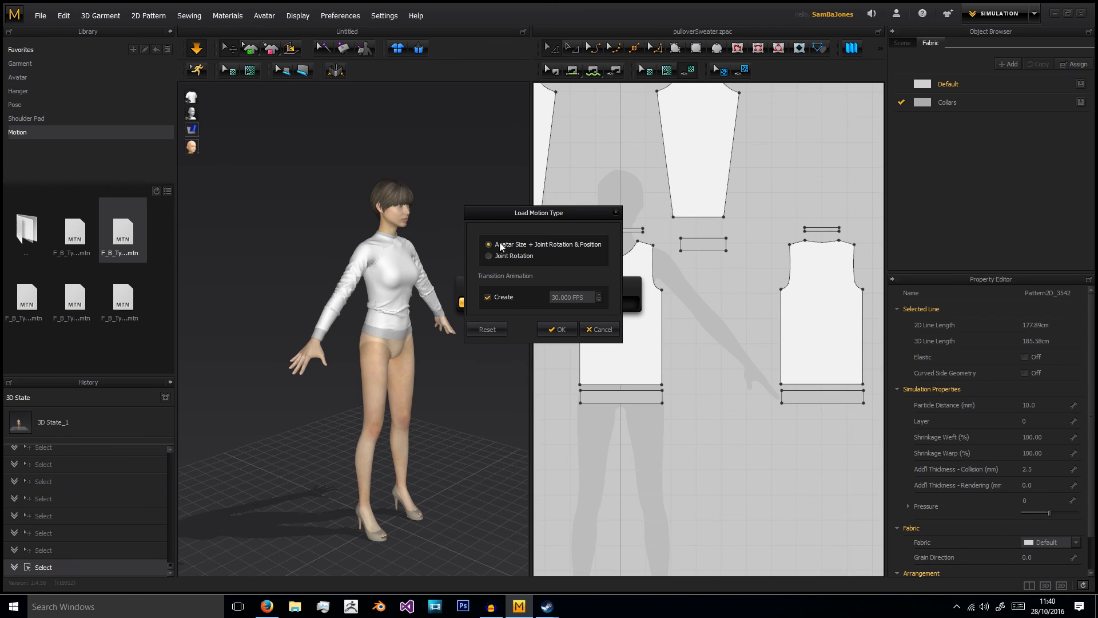
left_click(556, 330)
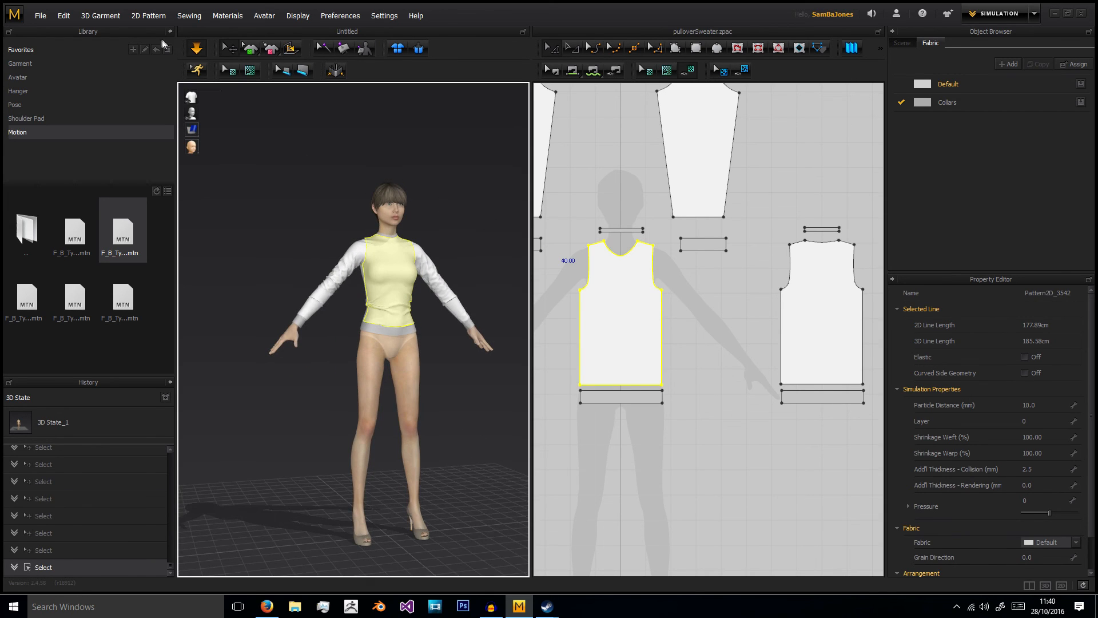
left_click(197, 71)
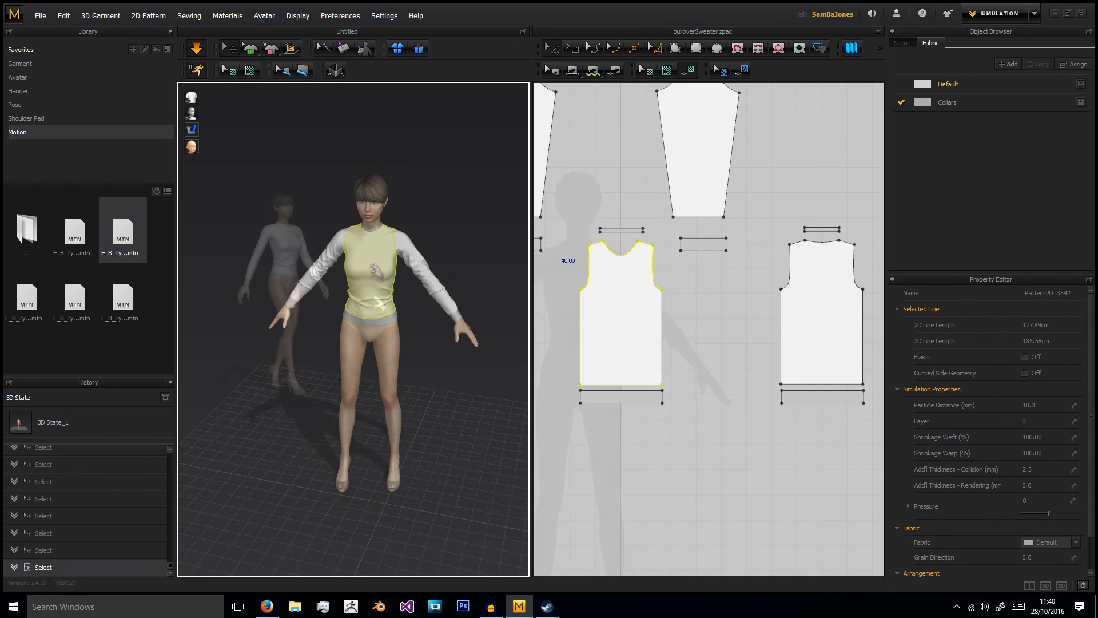
left_click(366, 303)
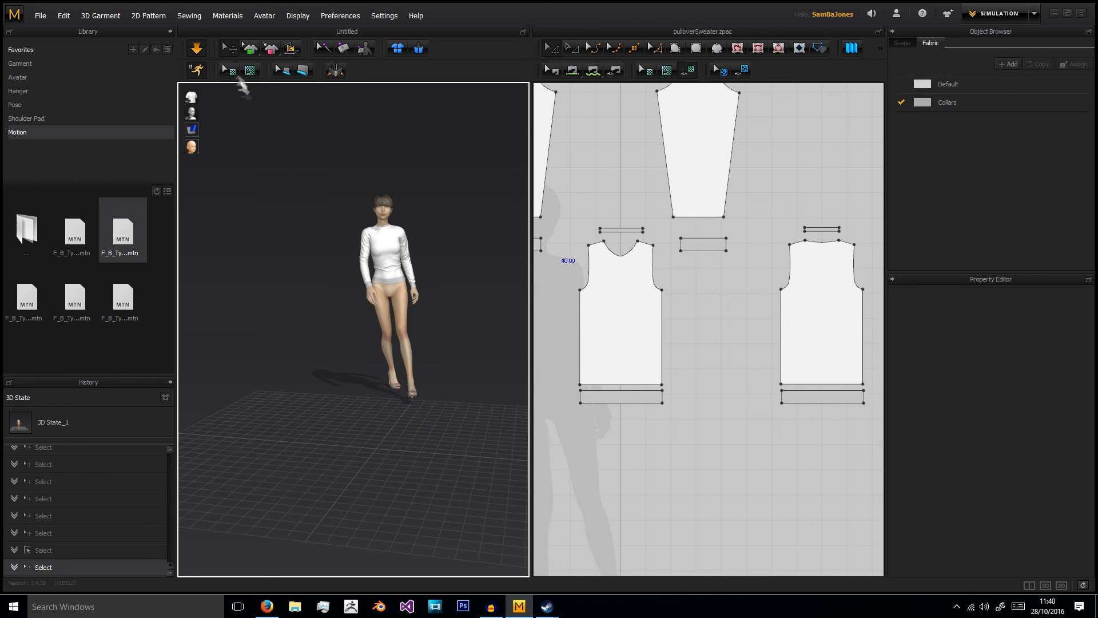
Examine the sweater's sleeves, cuffs and waist folds on the avatar in its walking pose
scroll(390, 290, "up", 5)
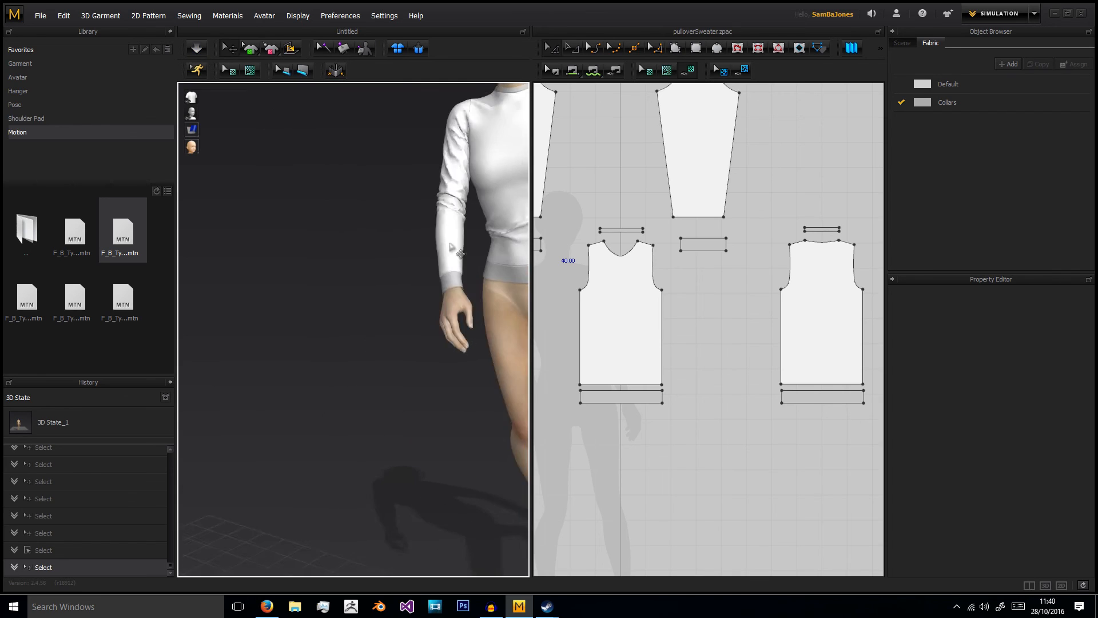
scroll(339, 253, "up", 3)
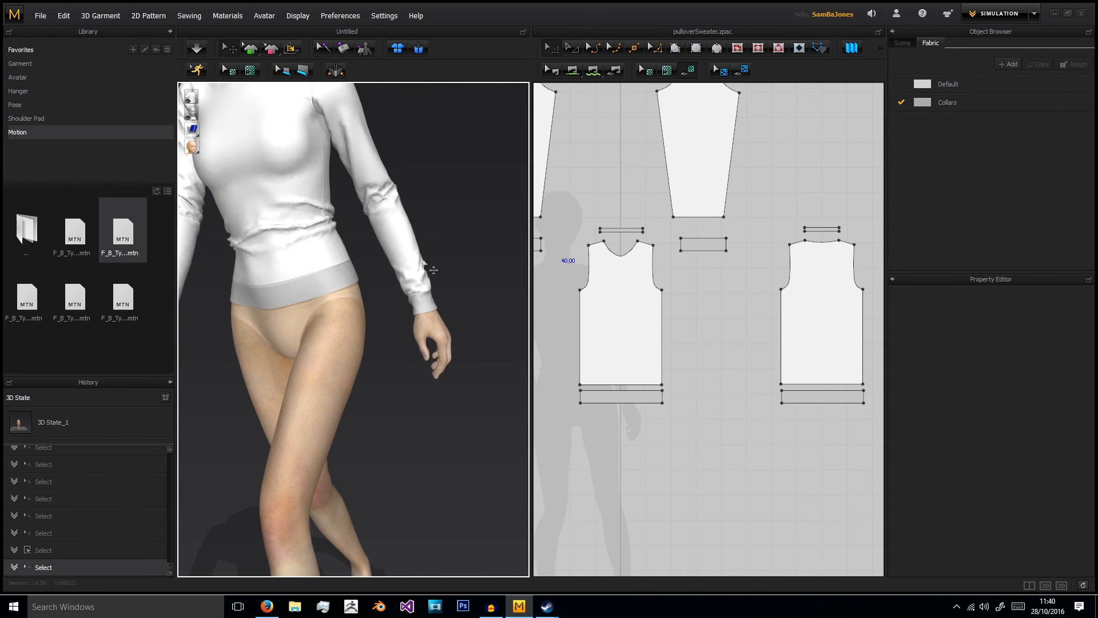
scroll(330, 298, "up", 2)
middle_click_drag(330, 298, 356, 316)
left_click(343, 254)
left_click(437, 366)
right_click_drag(438, 366, 391, 314)
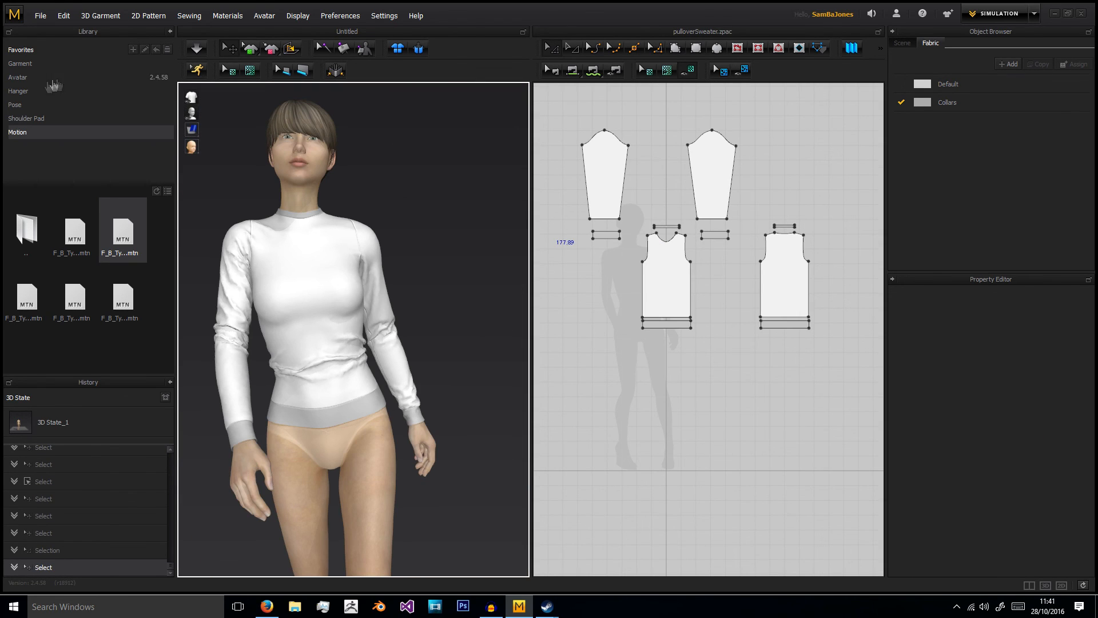
Apply the first pose in the avatar's pose library to bring the arms back out from the body
left_click(52, 105)
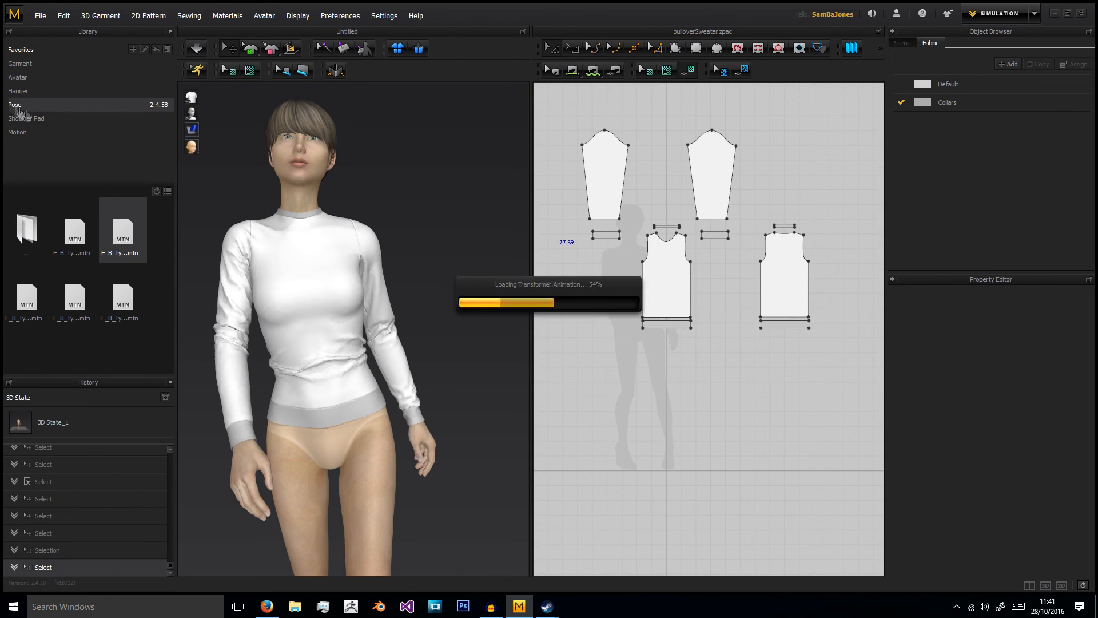
double_click(119, 227)
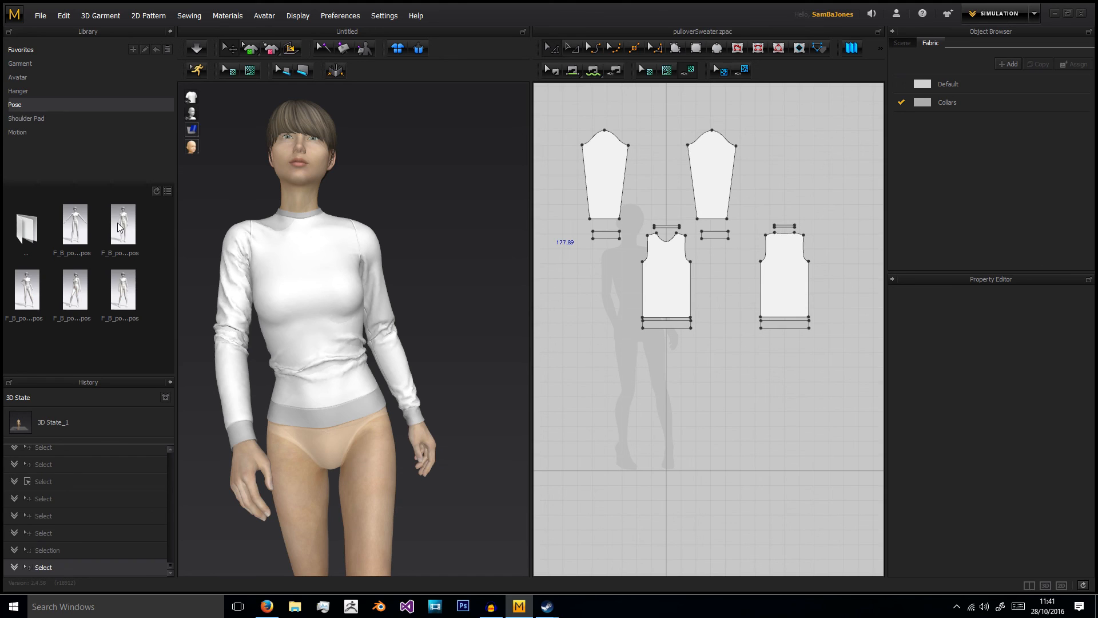
double_click(84, 234)
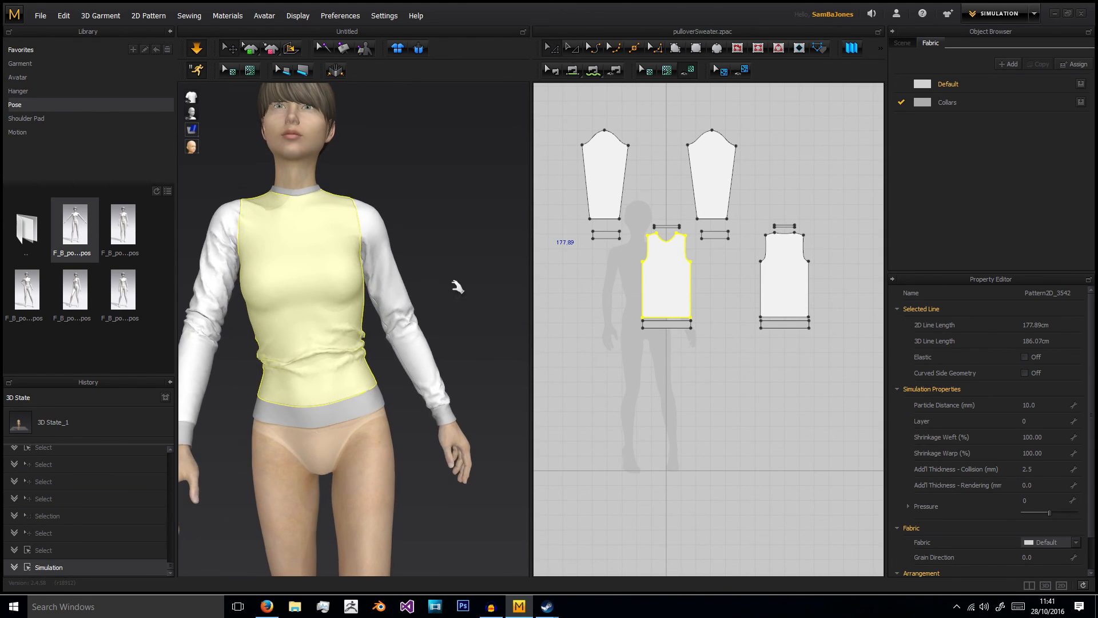
scroll(455, 286, "down", 3)
scroll(455, 286, "down", 3)
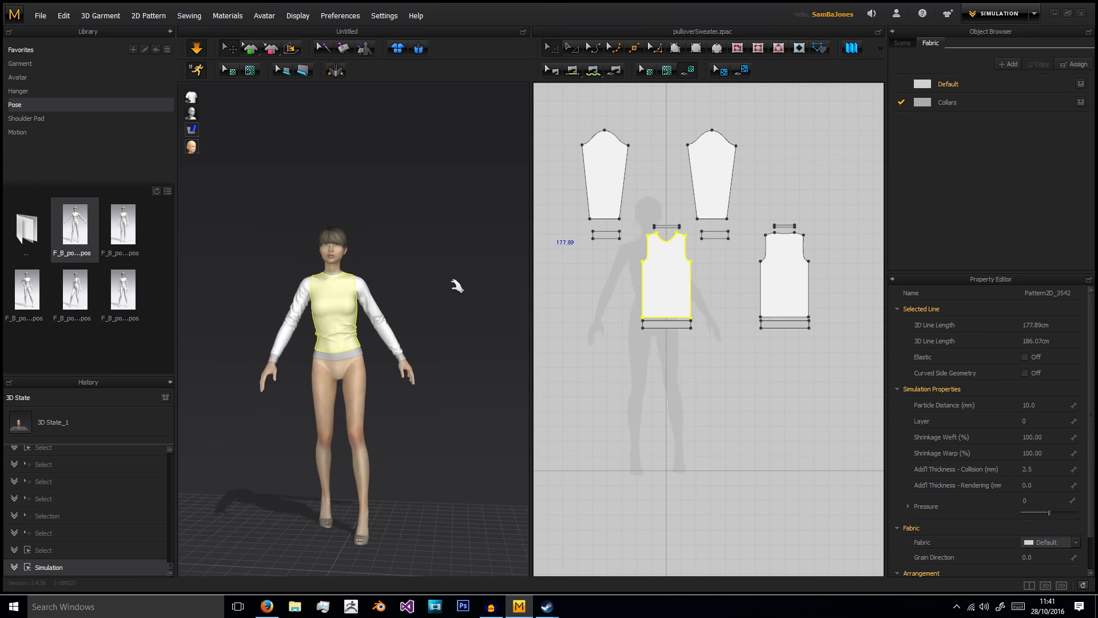
scroll(431, 299, "up", 5)
scroll(396, 362, "down", 5)
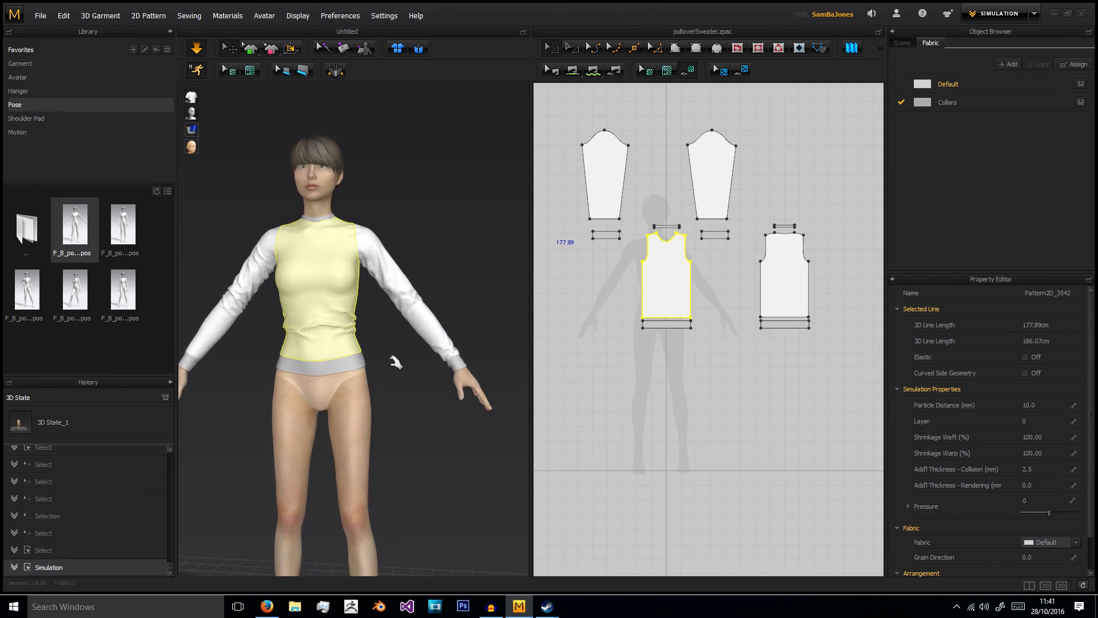
Deselect the front pattern and run the simulation briefly to settle the sweater on the reposed avatar
left_click(396, 362)
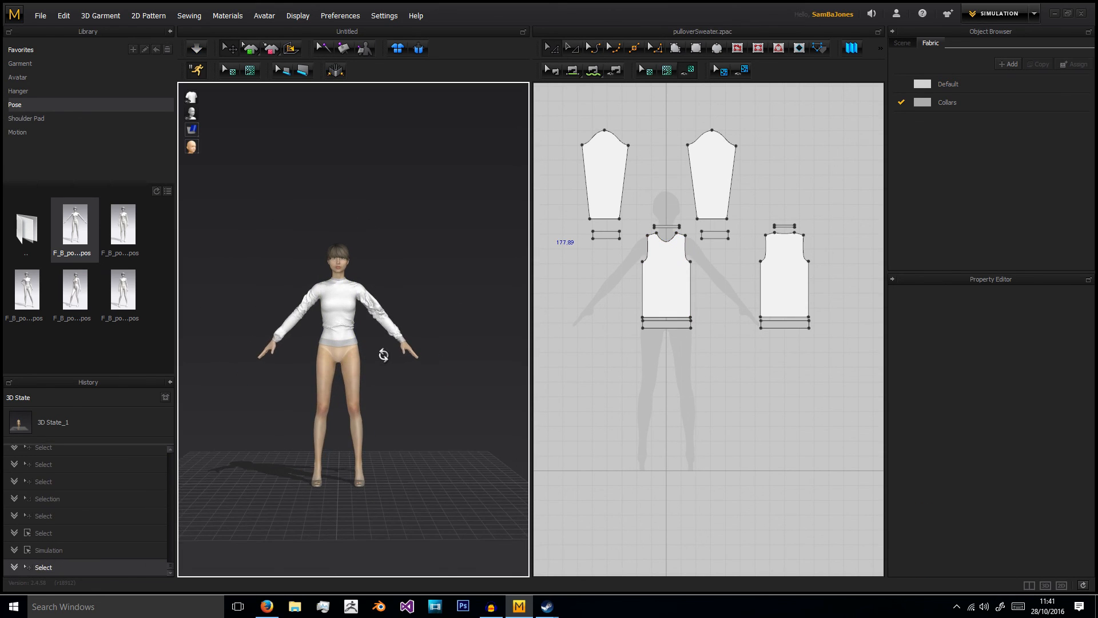
left_click(196, 48)
left_click(196, 48)
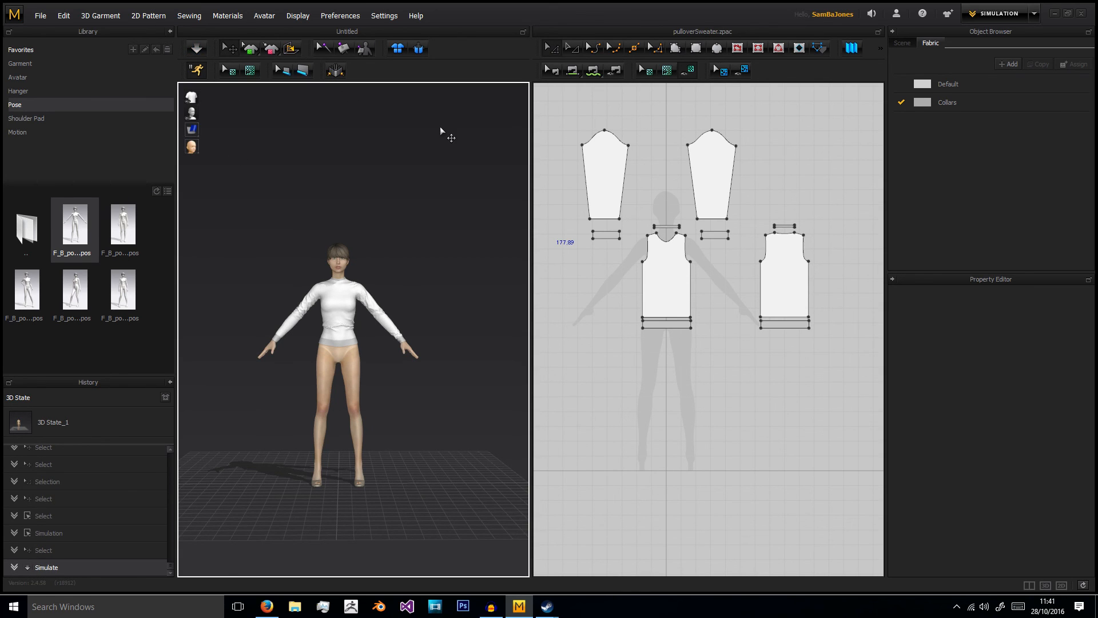